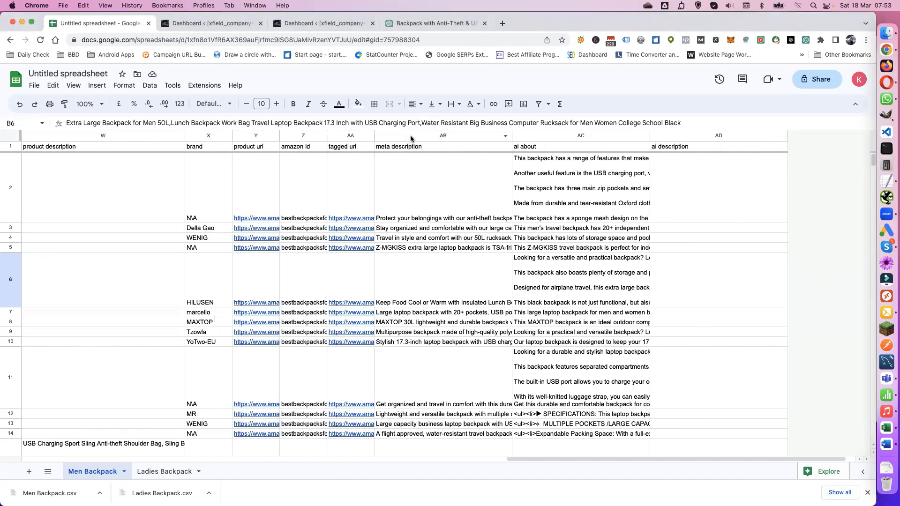
Step: Compare the meta description column of the Men Backpack sheet with the one in the Ladies Backpack sheet
left_click(409, 136)
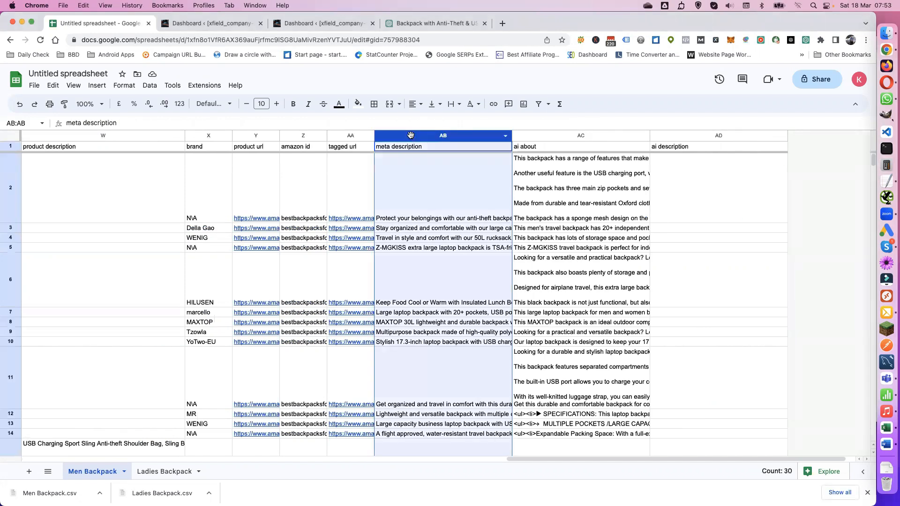
left_click(163, 472)
left_click_drag(315, 460, 829, 467)
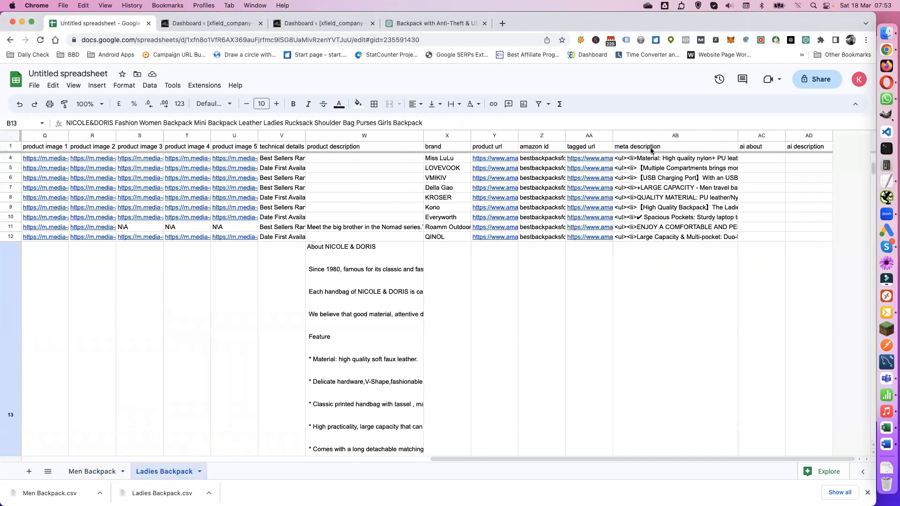
left_click_drag(513, 457, 441, 458)
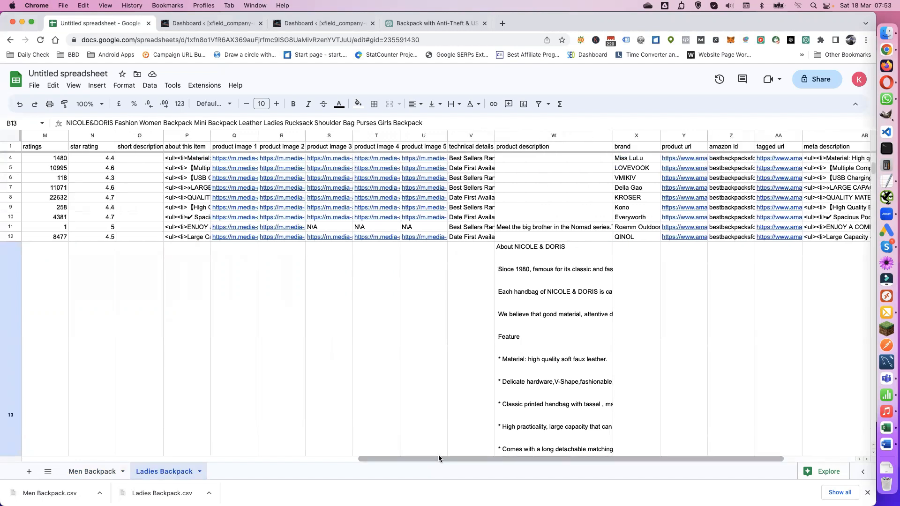
Step: Highlight the about this item and product description columns of the Ladies Backpack sheet to compare them
left_click(190, 136)
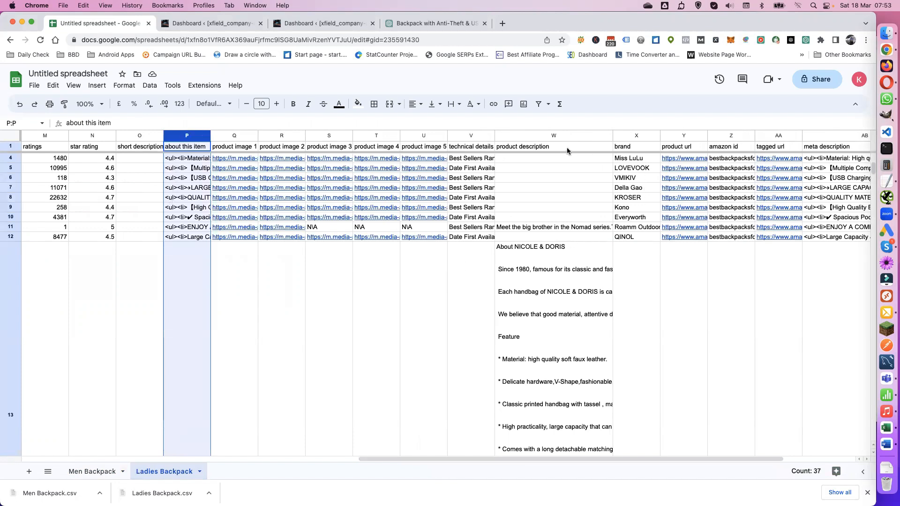
left_click(538, 138)
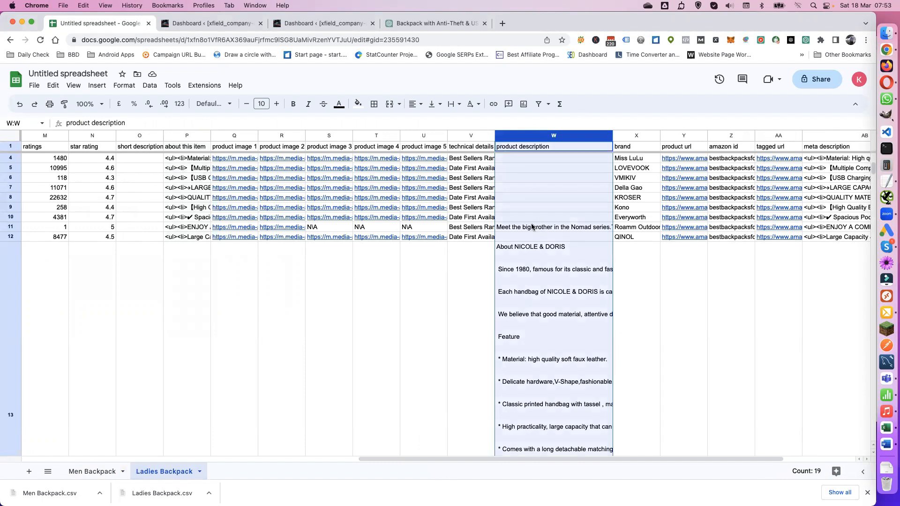
left_click(181, 136)
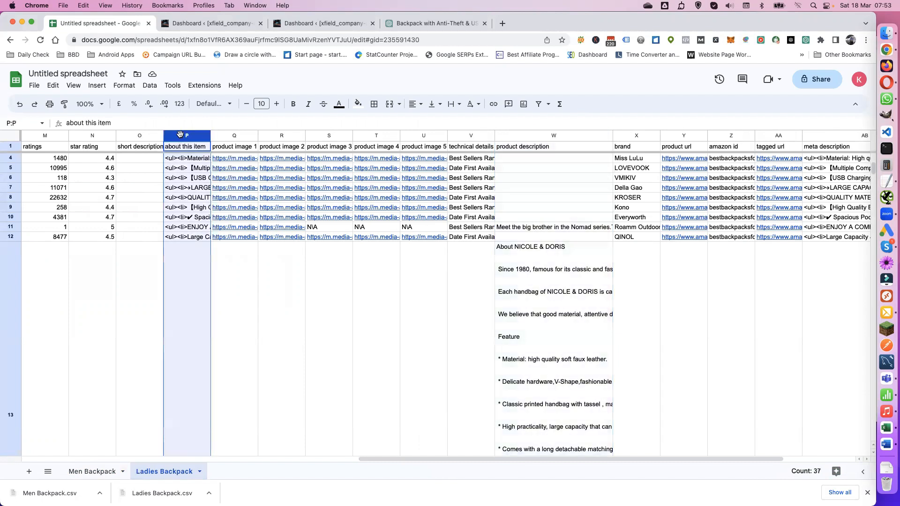
Step: Go through the about this item cells of the Ladies Backpack sheet to the last product and back to the header
left_click(184, 311)
key("Down")
key("Down")
key("Down")
key("Down")
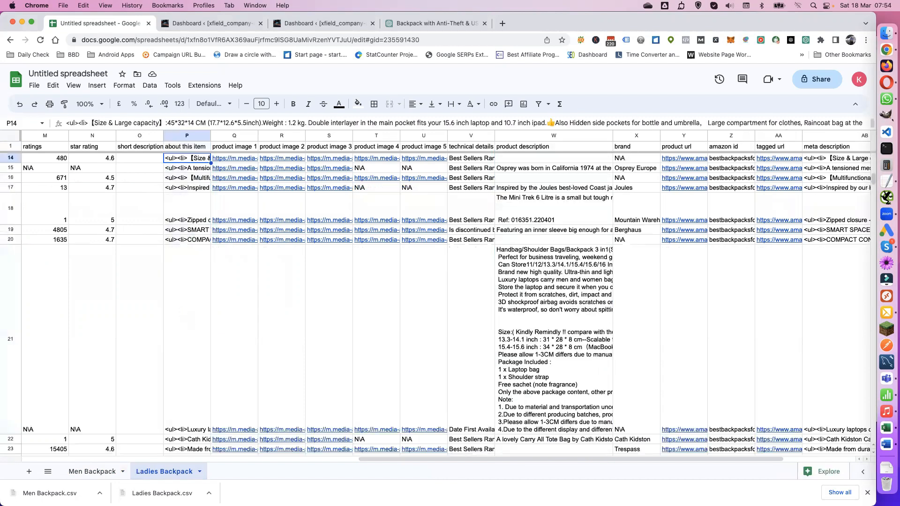
key("Down")
key("Down")
key("Down")
key("Down")
key("Down")
key("Down")
key("Down")
key("Down")
key("Down")
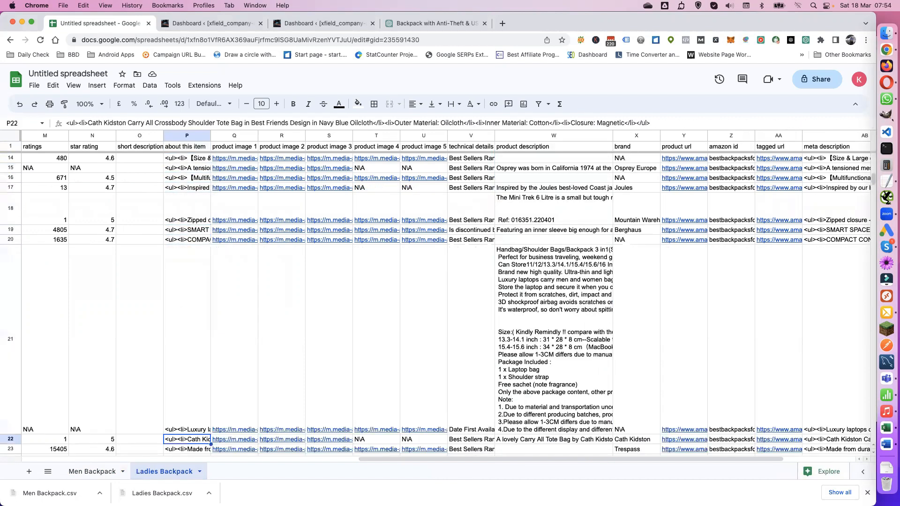
key("Down")
key("Down")
key("Down")
key("Down")
key("Down")
key("Down")
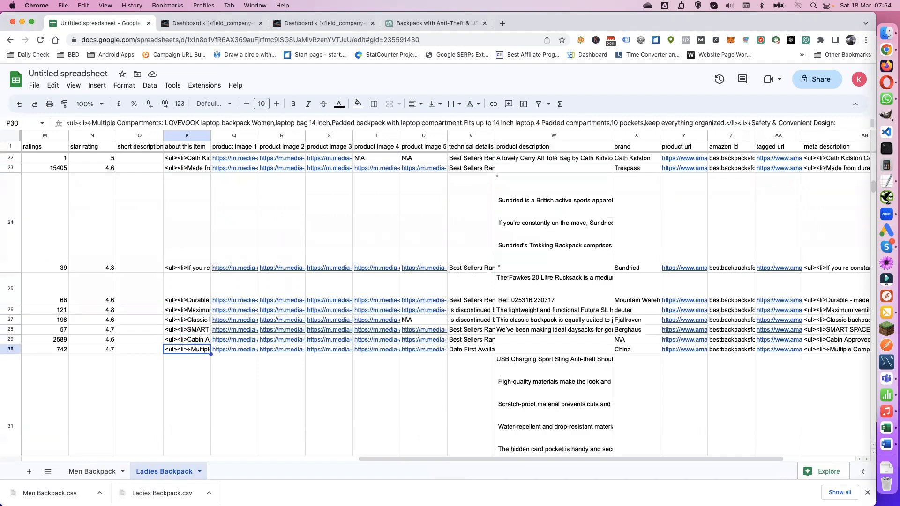
key("Down")
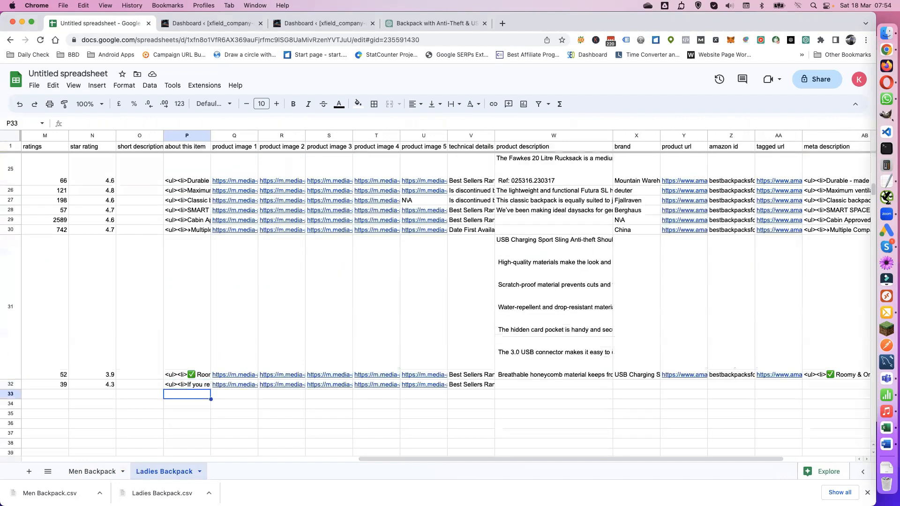
key("Up")
key("Up")
key("Up")
key("Up")
key("Up")
key("Up")
key("Up")
key("Up")
key("Up")
key("Up")
key("Up")
key("Up")
key("Up")
key("Up")
key("Up")
key("Up")
key("Up")
key("Up")
key("Up")
key("Up")
key("Up")
key("Up")
key("Up")
key("Up")
key("Up")
key("Up")
key("Up")
key("Up")
key("Up")
key("Up")
key("Up")
key("Up")
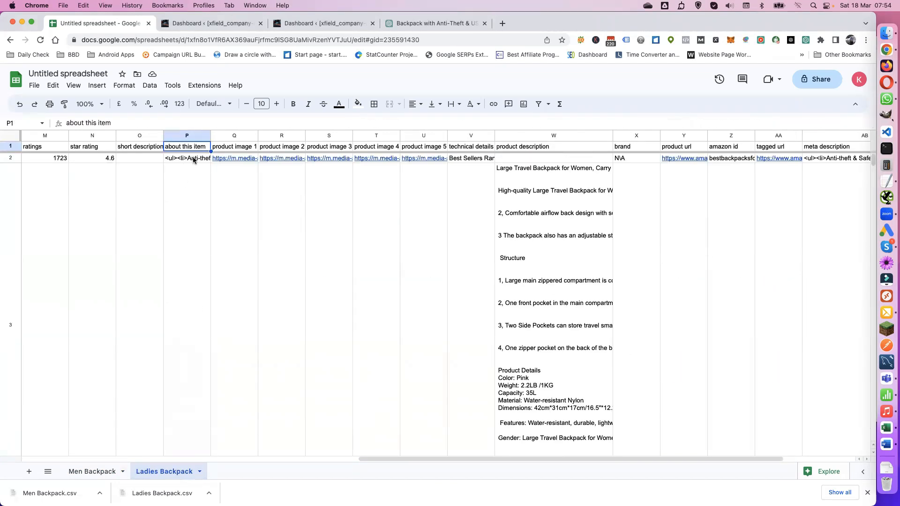
Step: Go through the product description cells of the Ladies Backpack sheet, checking which products have one, and return to the header
left_click(524, 158)
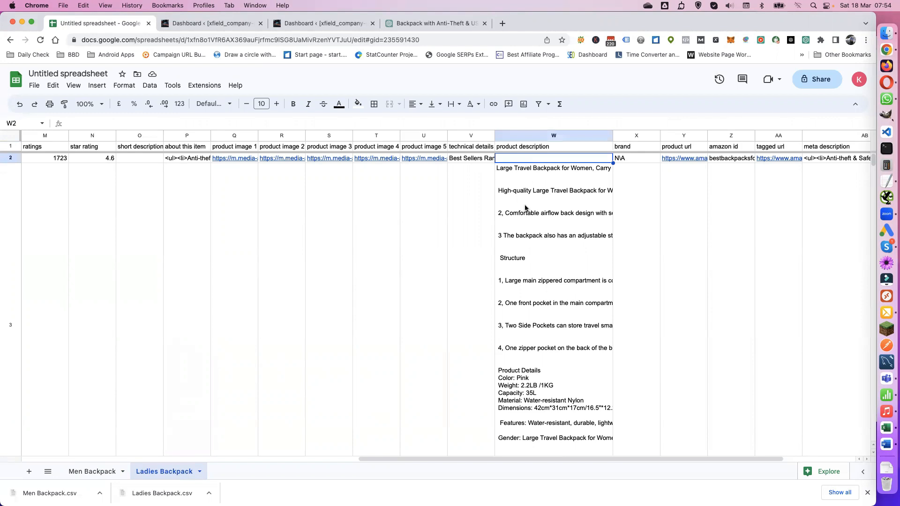
scroll(536, 240, "down", 3)
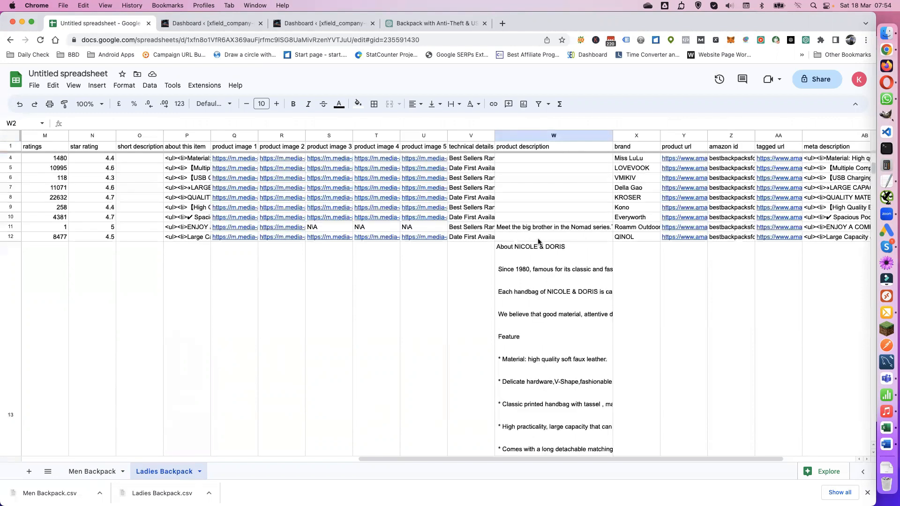
scroll(538, 240, "up", 3)
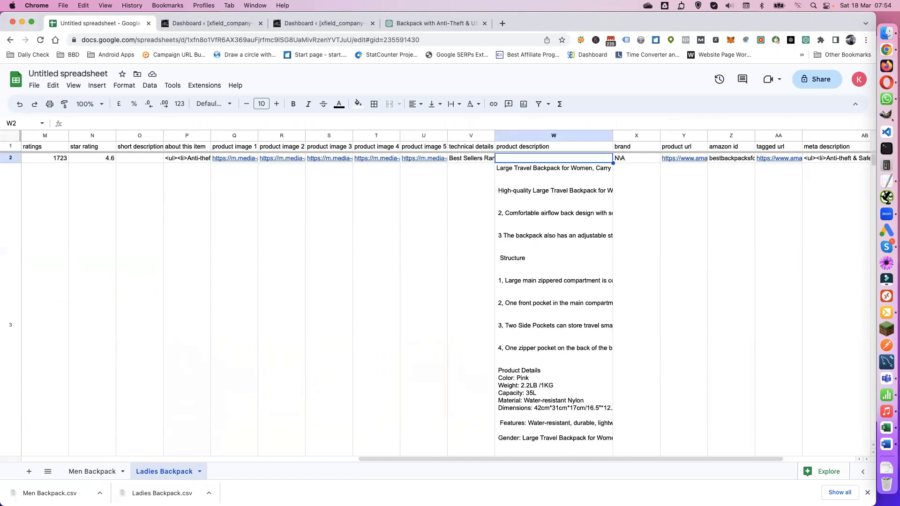
key("Down")
key("Down")
key("Down")
key("Down")
key("Down")
key("Down")
key("Down")
key("Down")
key("Down")
key("Down")
key("Down")
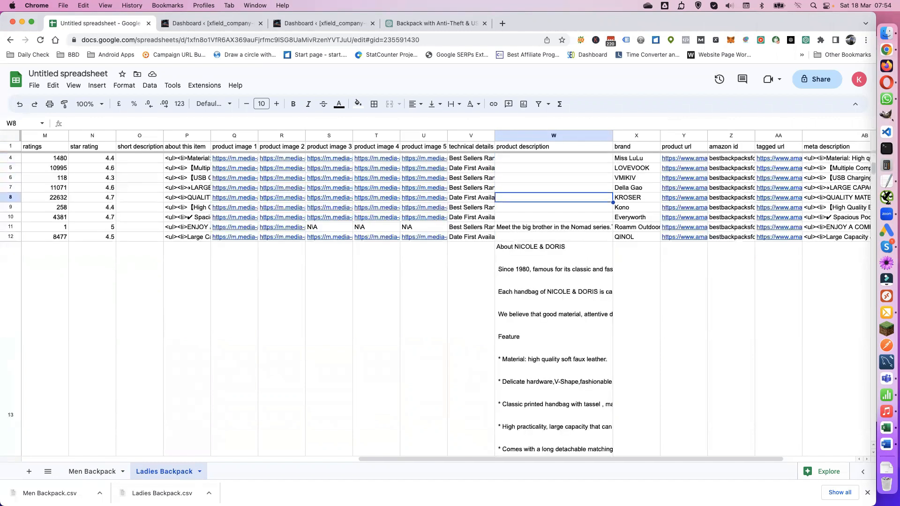
key("Down")
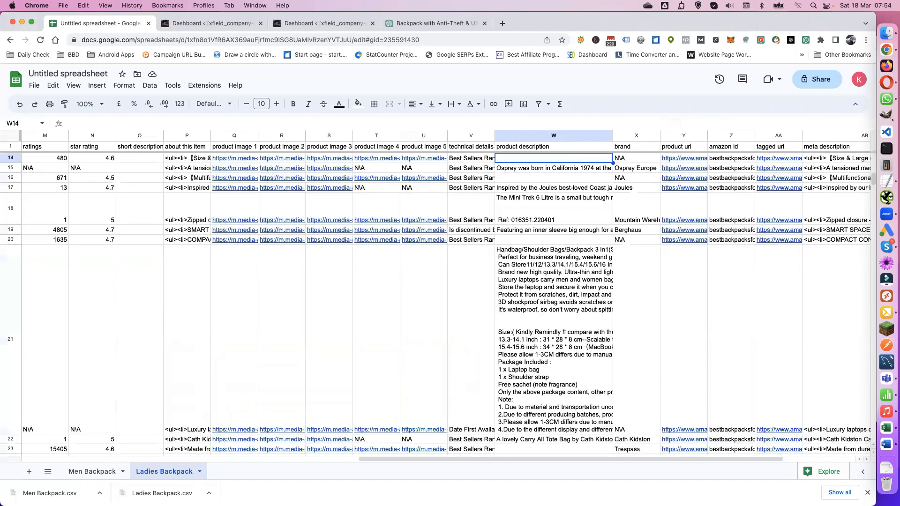
key("Down")
key("Down")
key("Down")
key("Down")
key("Down")
key("Down")
key("Down")
key("Down")
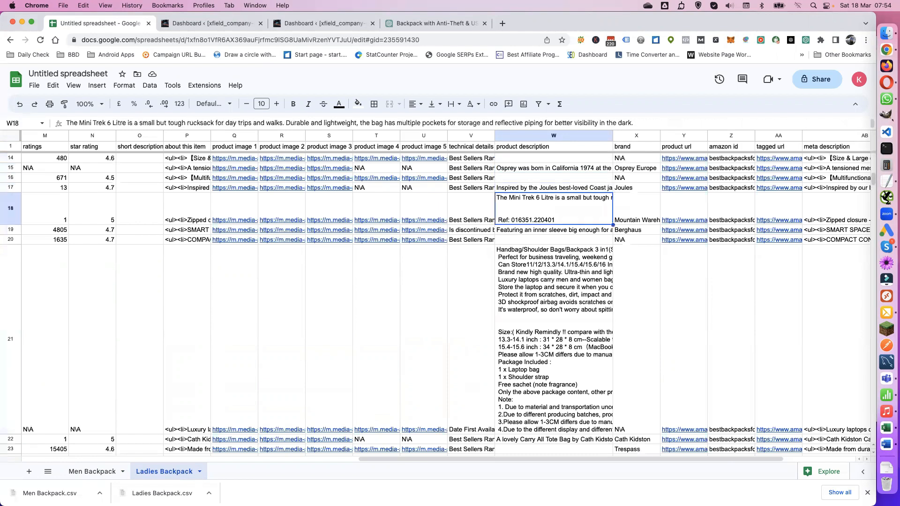
key("Down")
key("Down")
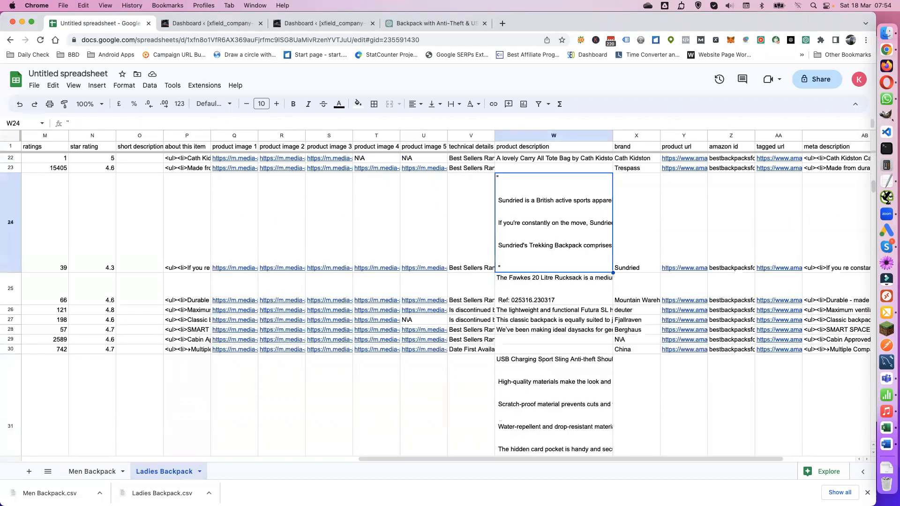
key("Down")
key("Down")
key("Down")
key("Down")
key("Down")
key("Down")
key("Down")
key("Down")
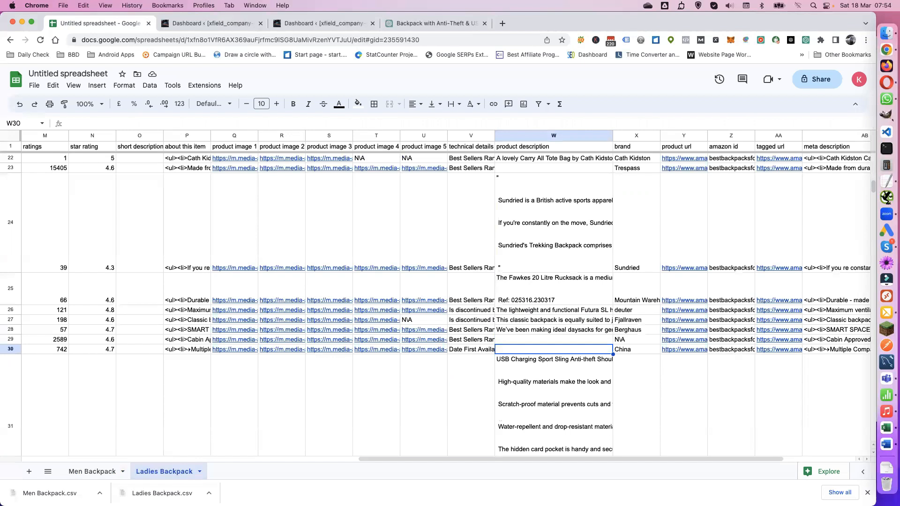
key("Up")
key("Up")
key("Up")
key("Up")
key("Up")
key("Up")
key("Up")
key("Up")
key("Up")
key("Up")
key("Up")
key("Up")
key("Up")
key("Up")
key("Up")
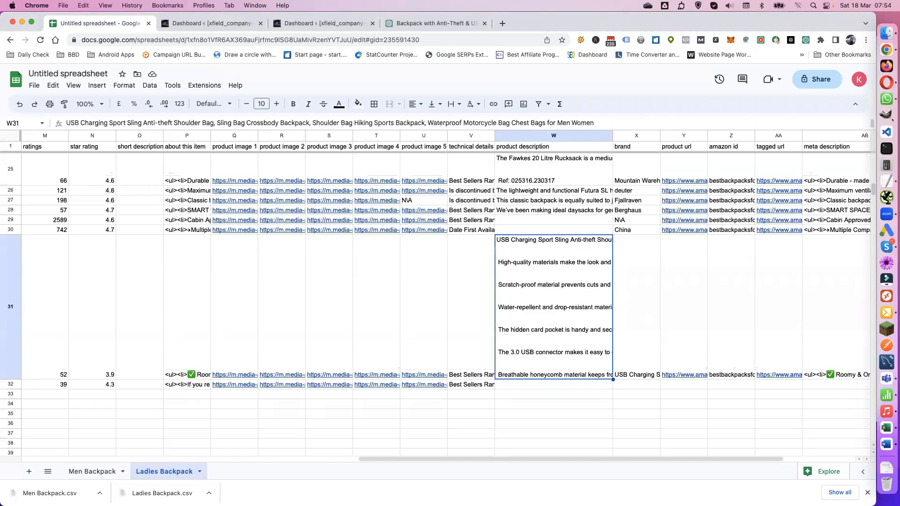
key("Up")
key("Up")
key("Up")
key("Up")
key("Up")
key("Up")
key("Up")
key("Up")
key("Up")
key("Up")
key("Up")
key("Up")
key("Up")
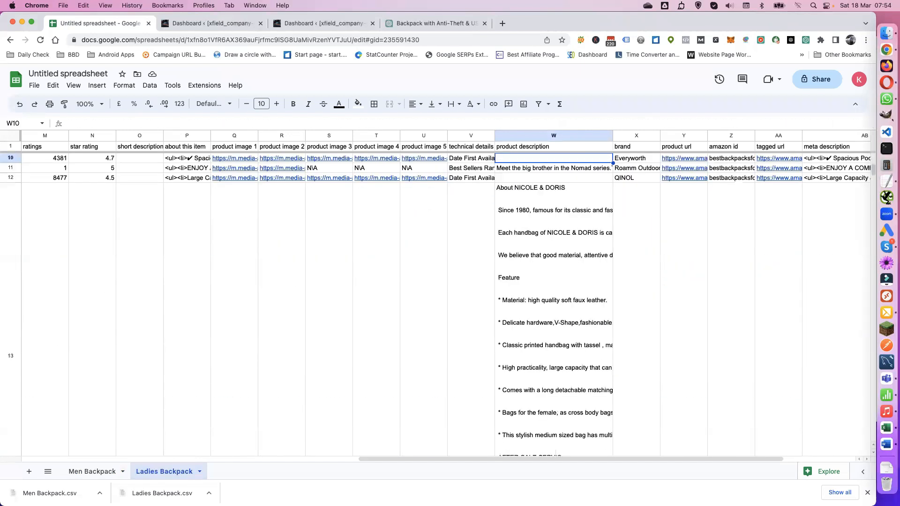
key("Up")
key("Up")
key("Up")
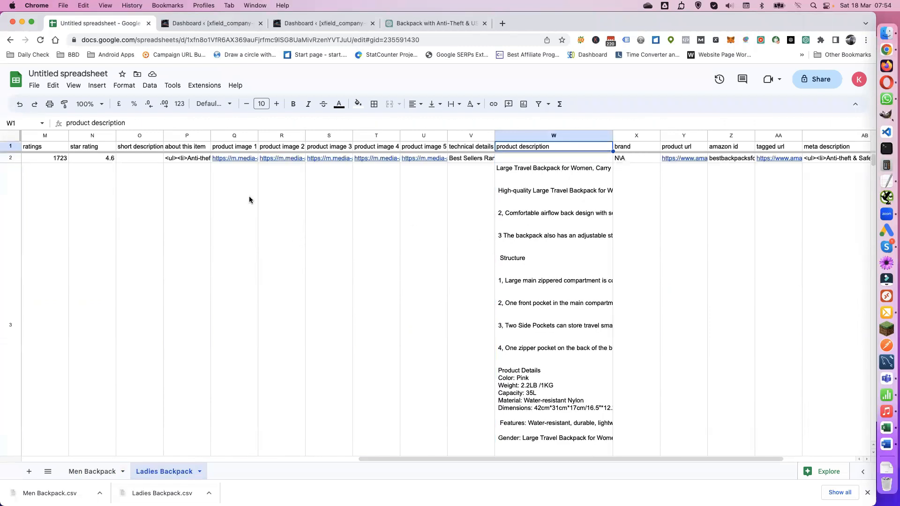
Step: Examine the first product's about this item text and its meta description in cell AB2 of the Ladies Backpack sheet
left_click(194, 159)
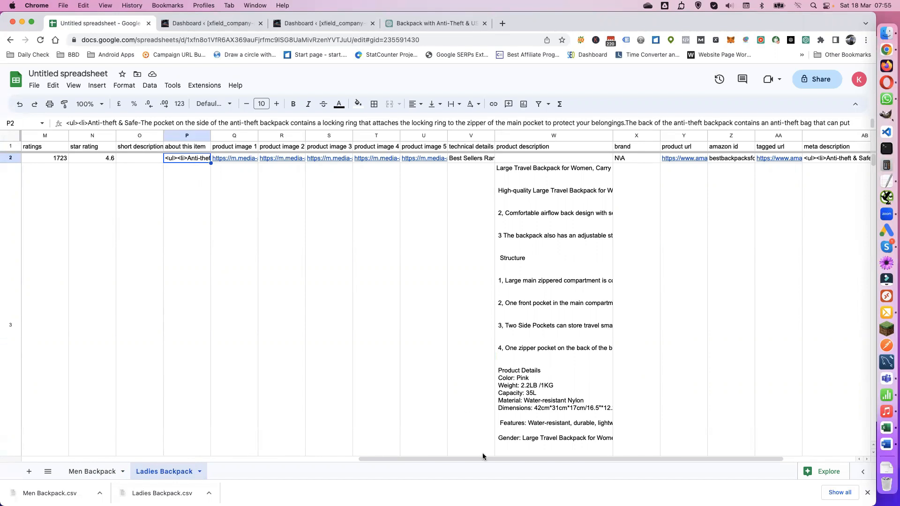
left_click_drag(484, 460, 609, 461)
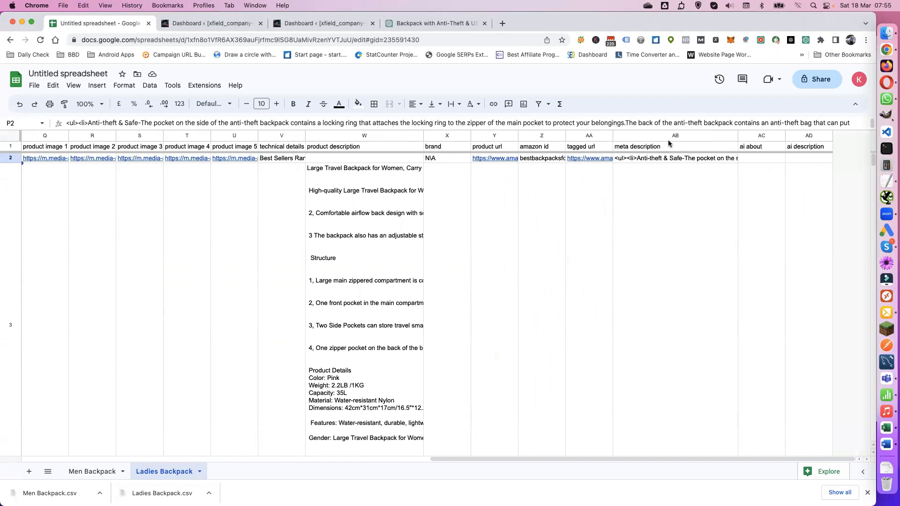
left_click(653, 158)
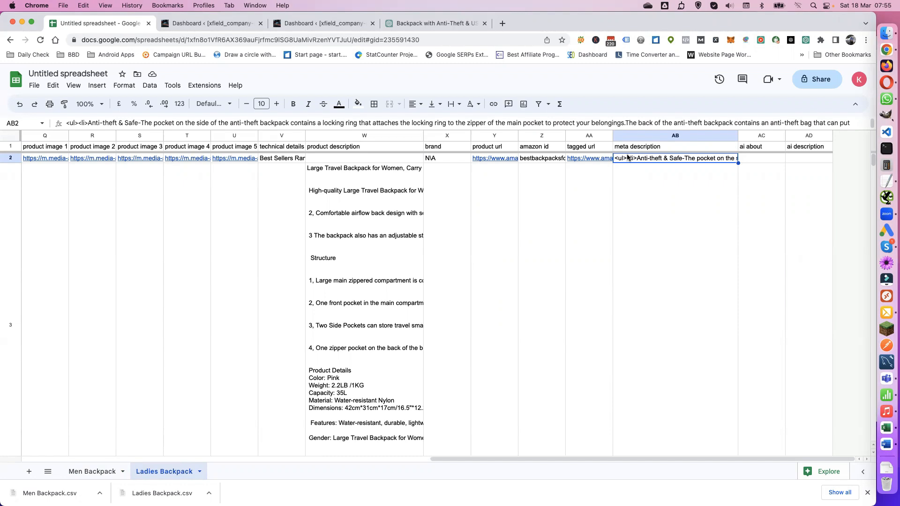
Step: Show the first product's meta description in cell AB2 of the Men Backpack sheet with the browser zoomed to 150%
left_click(107, 477)
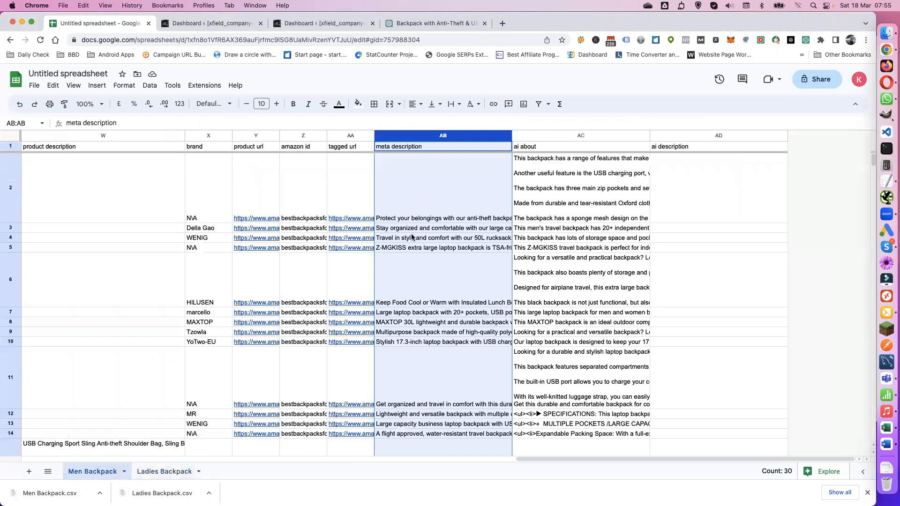
left_click(410, 215)
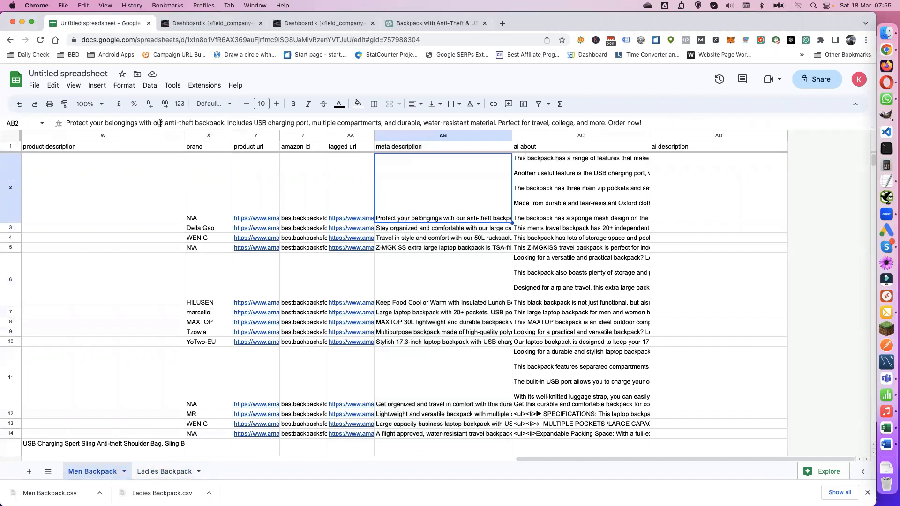
left_click(866, 41)
left_click(838, 142)
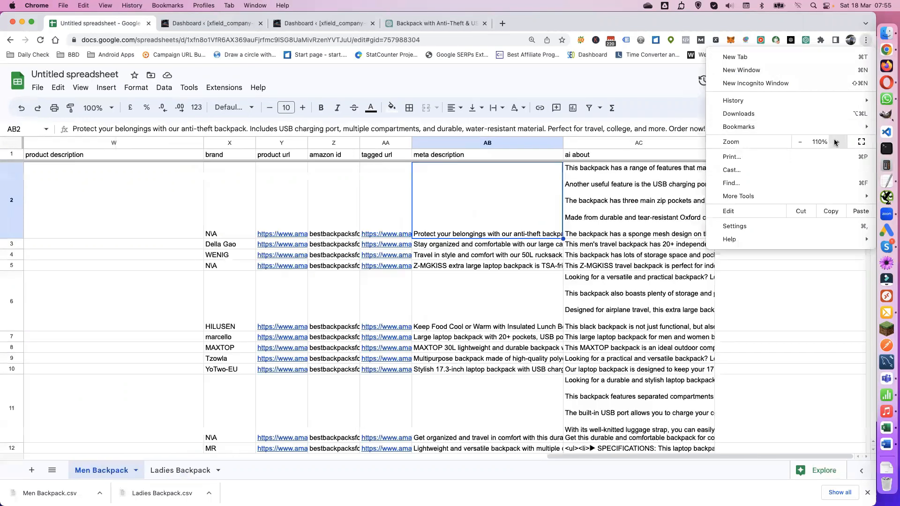
double_click(838, 142)
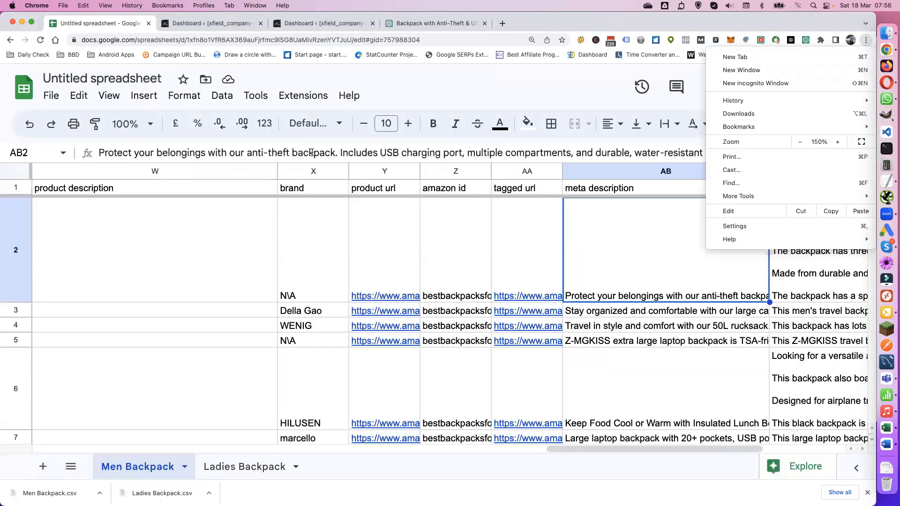
left_click(377, 152)
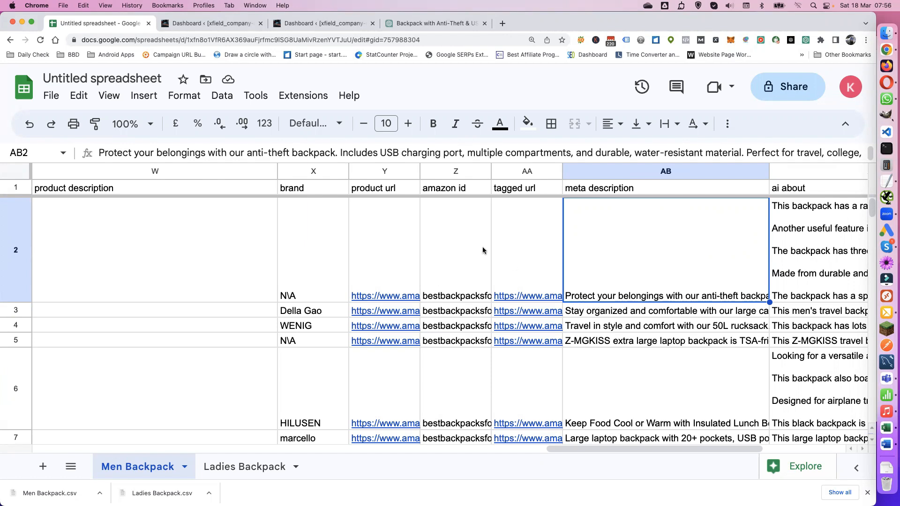
Step: Open wordcounter.net in a new browser tab
left_click(501, 23)
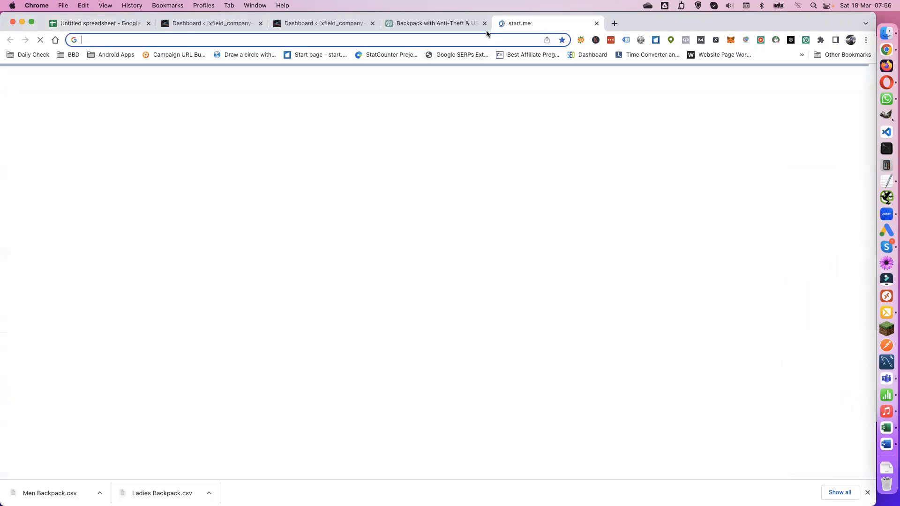
left_click(474, 35)
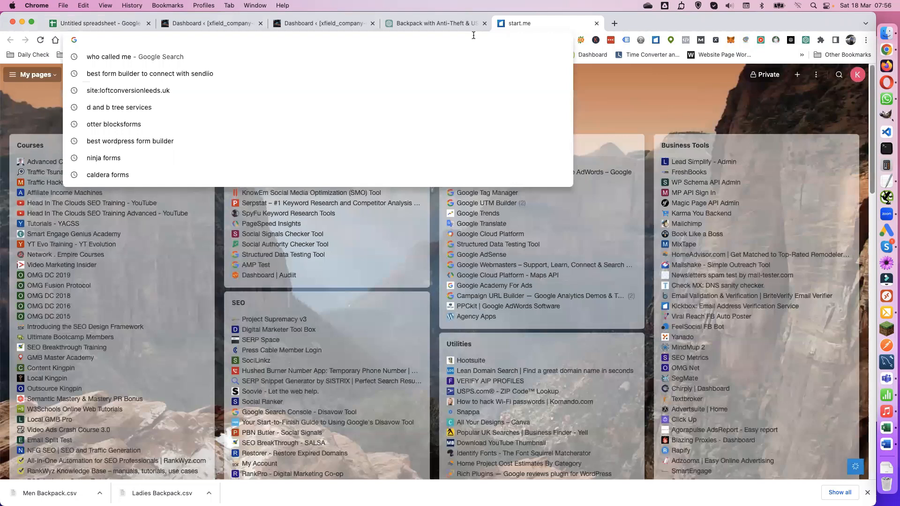
type("word")
key("Return")
key("super+v")
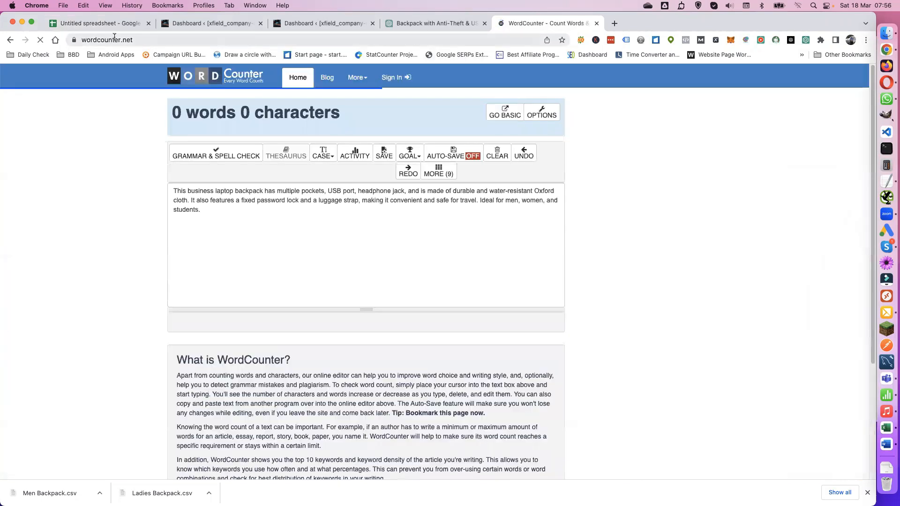
Step: Replace the text in WordCounter with the meta description from cell AB2 of the Men Backpack sheet to check its length
left_click(108, 26)
key("super+c")
left_click(532, 24)
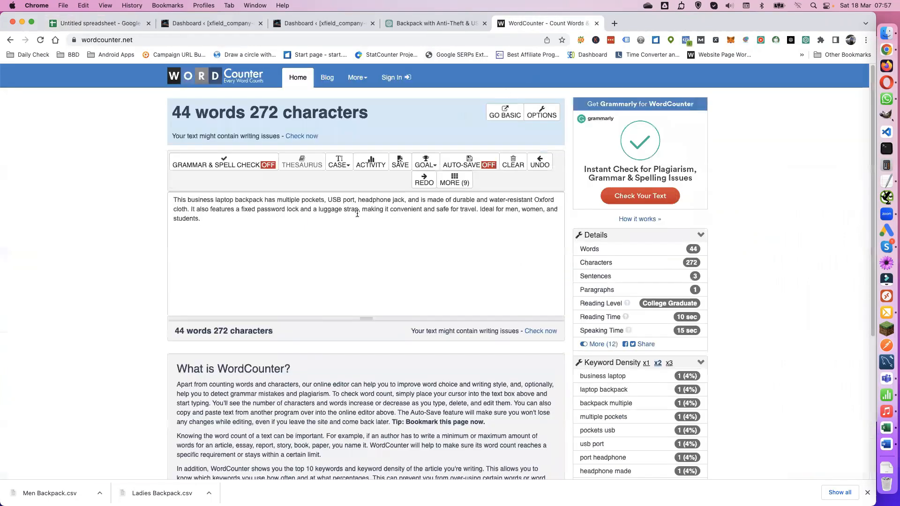
left_click(287, 207)
key("super+a")
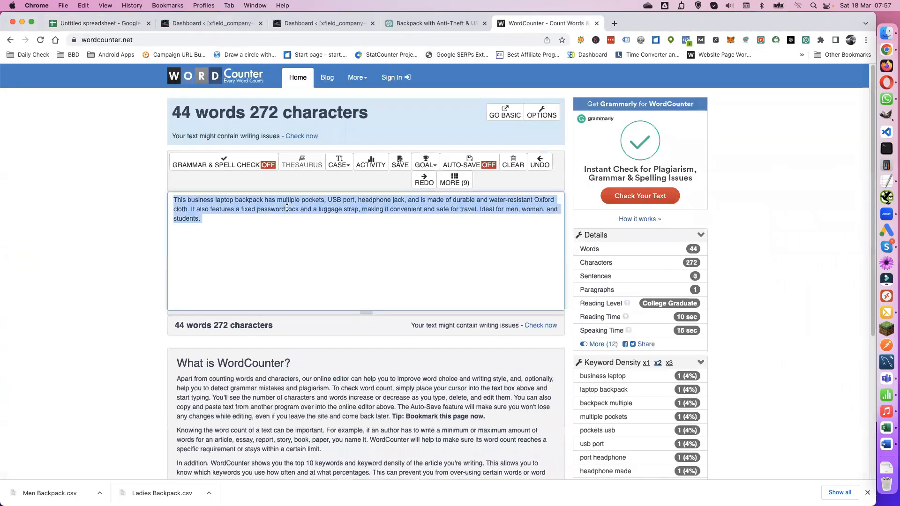
key("super+v")
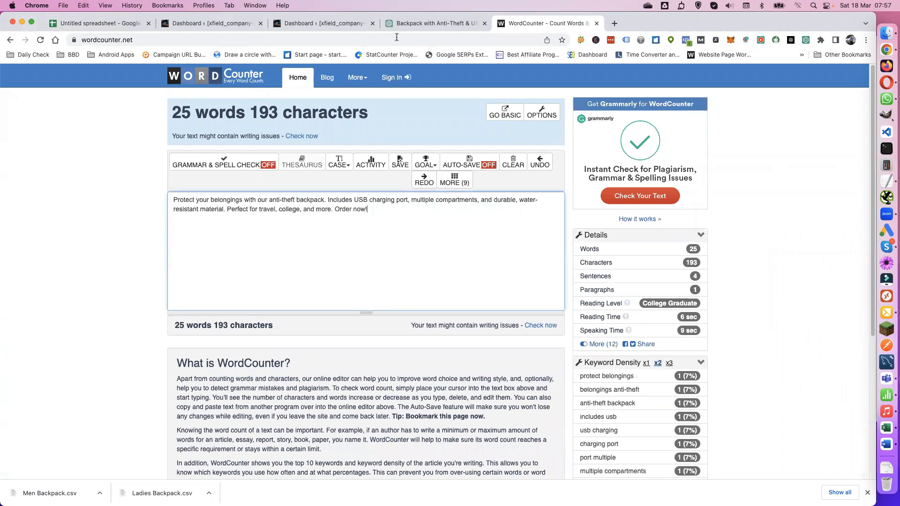
Step: Check the length of the Men Backpack sheet's second meta description, cell AB3, by replacing the WordCounter text with it
left_click(123, 23)
left_click(595, 313)
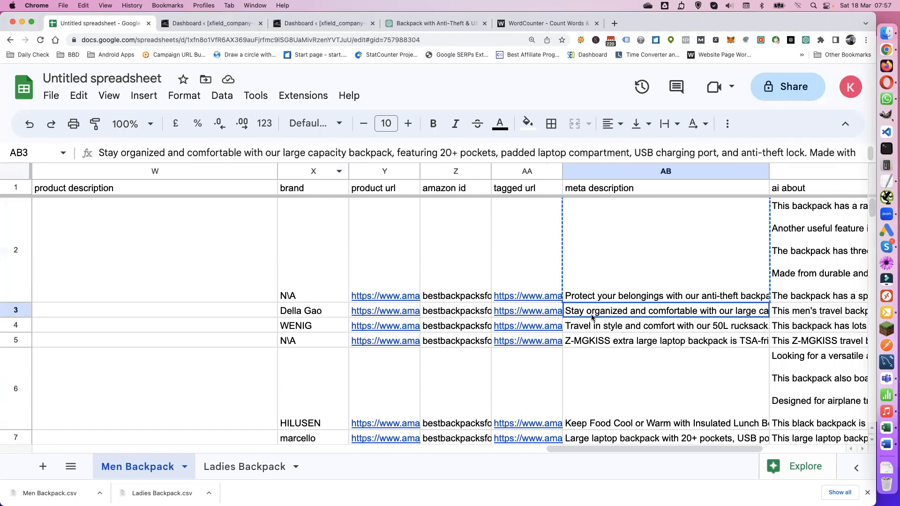
left_click(544, 23)
key("super+a")
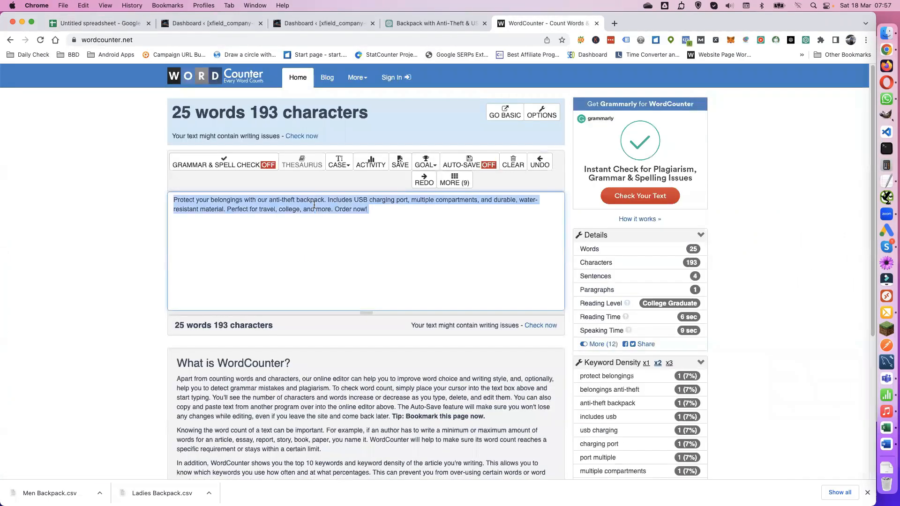
key("super+v")
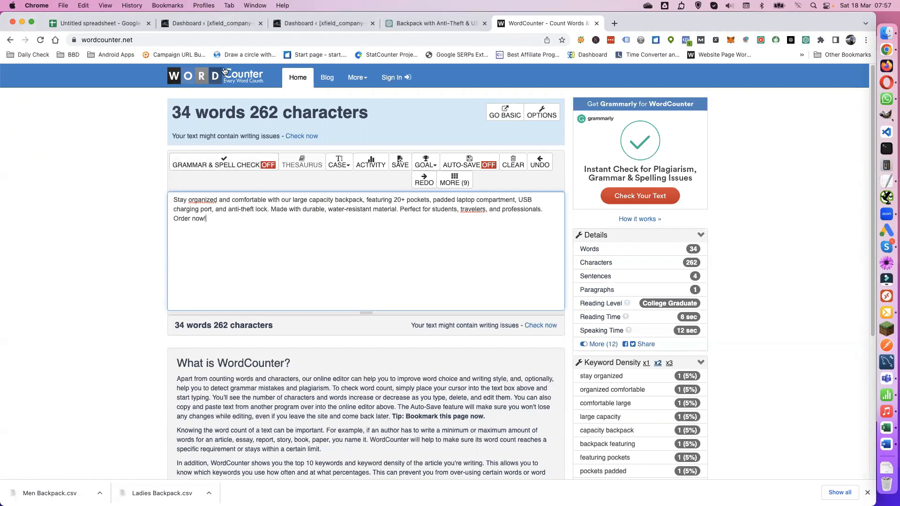
Step: Show the first product's location name in cell B2 of the Men Backpack sheet
left_click(119, 21)
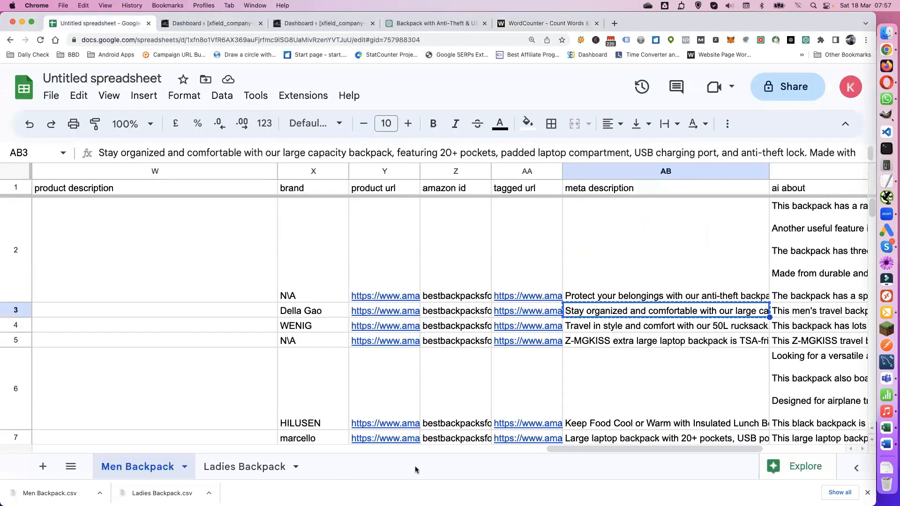
left_click_drag(581, 451, 82, 448)
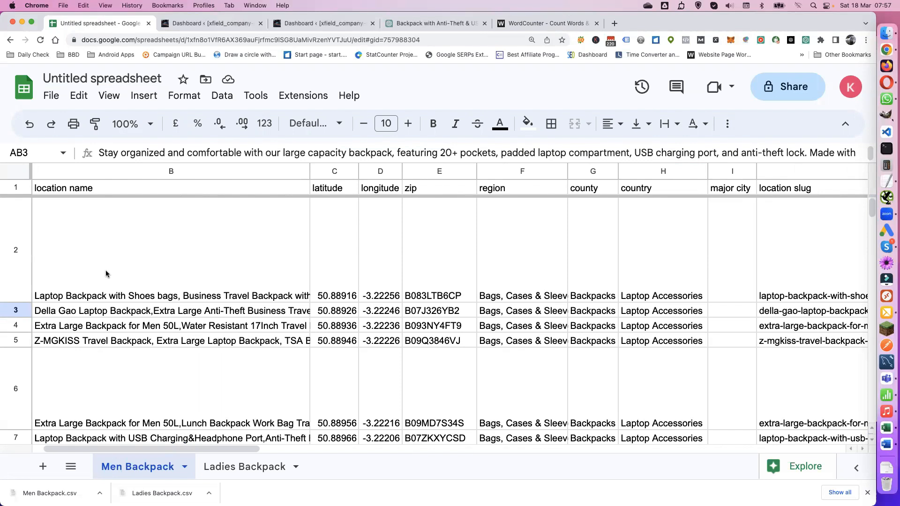
left_click(106, 285)
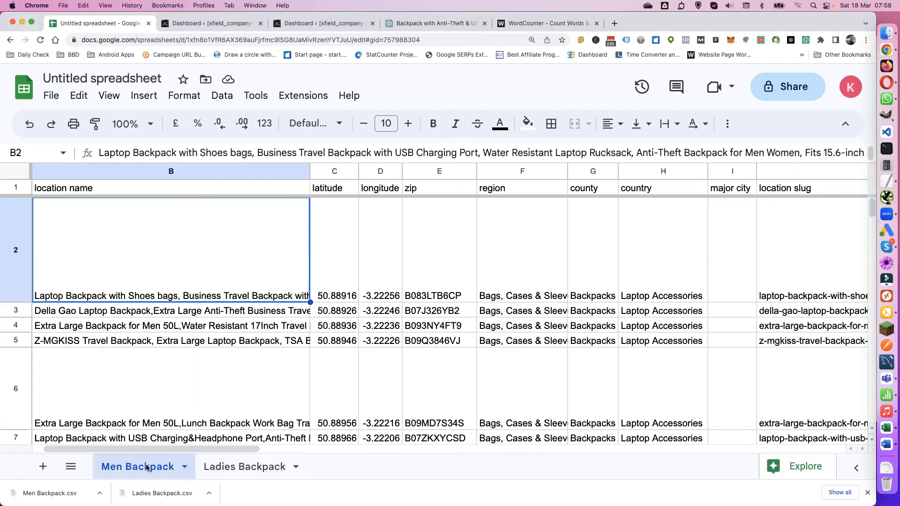
Step: Compare the Ladies Backpack and Men Backpack sheets, and view the WordPress dashboards of bestbackpacksforwomen.co.uk and bestbackpacksformen.co.uk
left_click(227, 467)
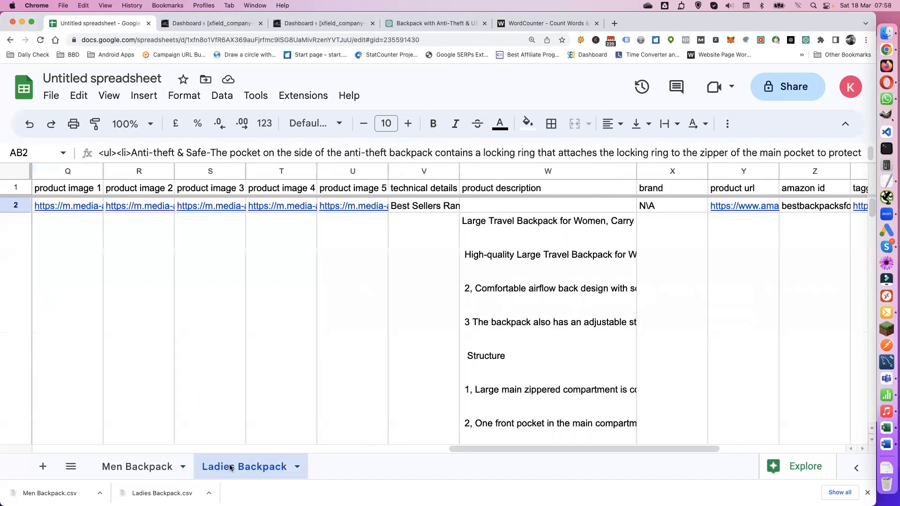
left_click(151, 468)
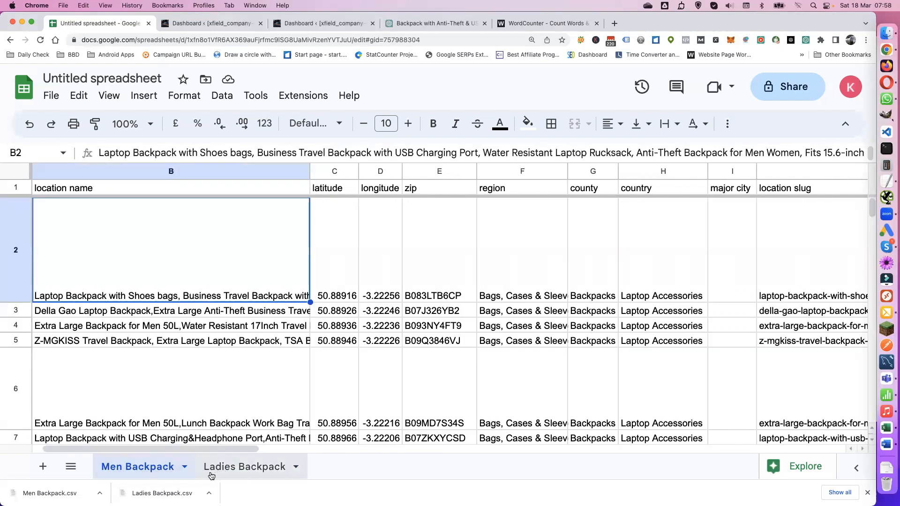
left_click(188, 23)
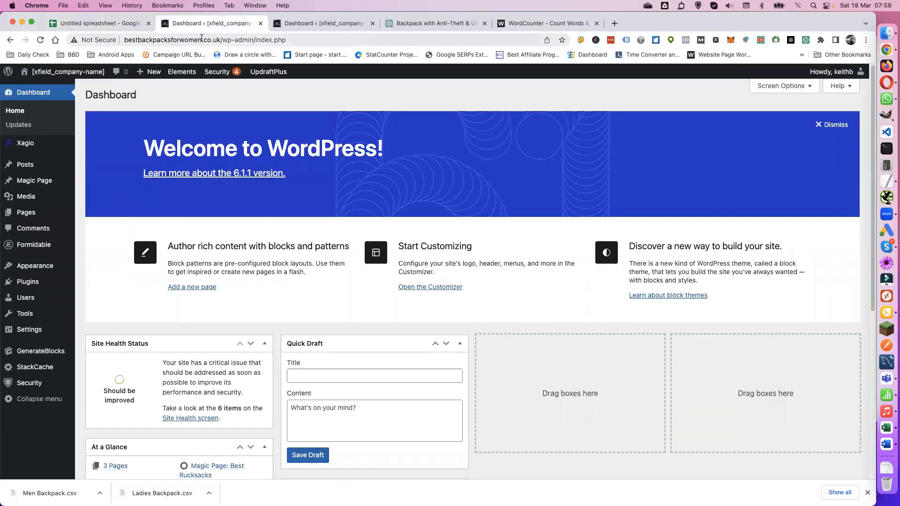
left_click(309, 22)
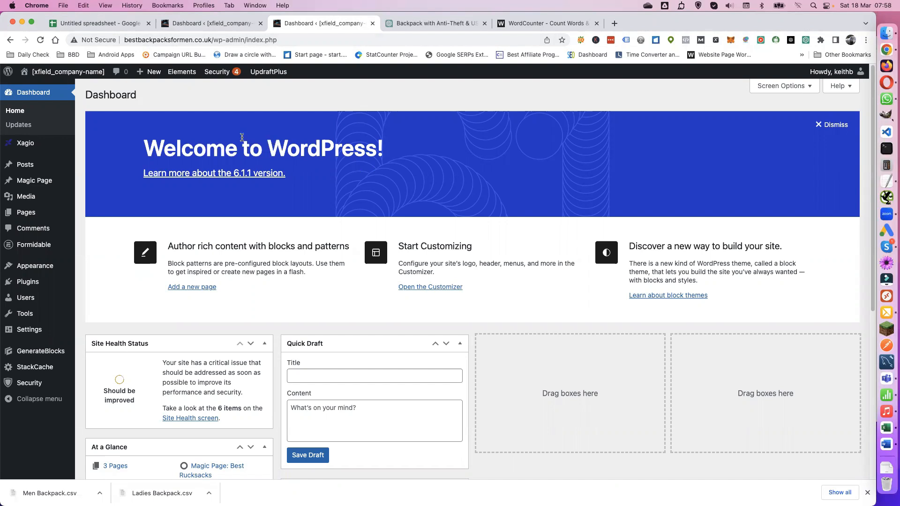
Step: Review the Men Backpack sheet's columns through meta description, ai about and ai description down to the last product, and return to the first column
left_click(126, 27)
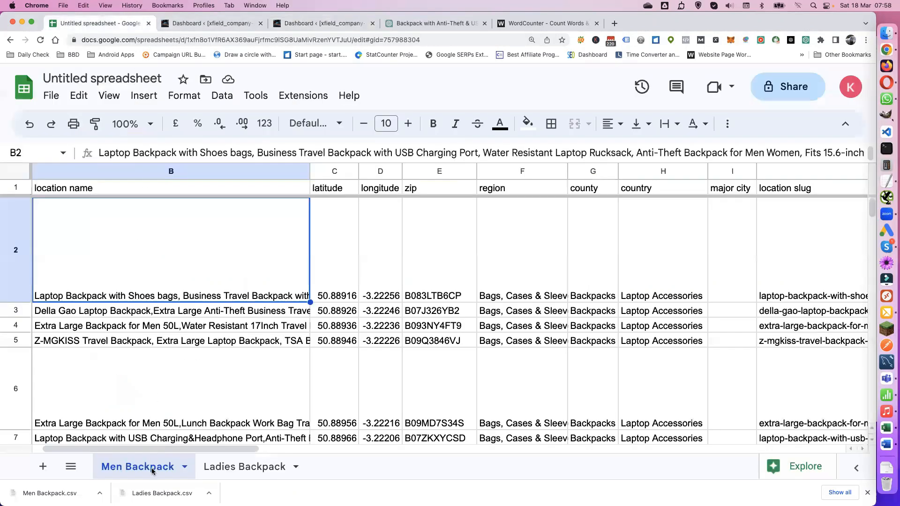
left_click_drag(157, 449, 411, 452)
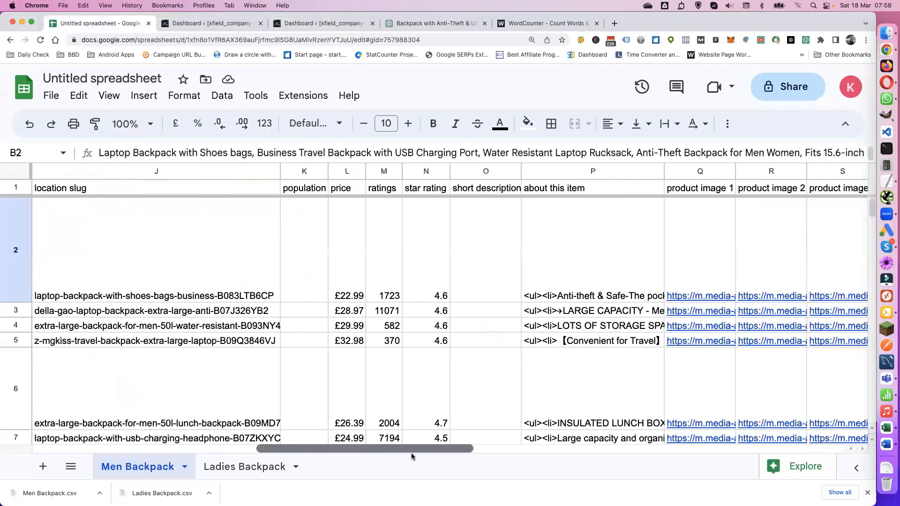
left_click_drag(517, 457, 685, 457)
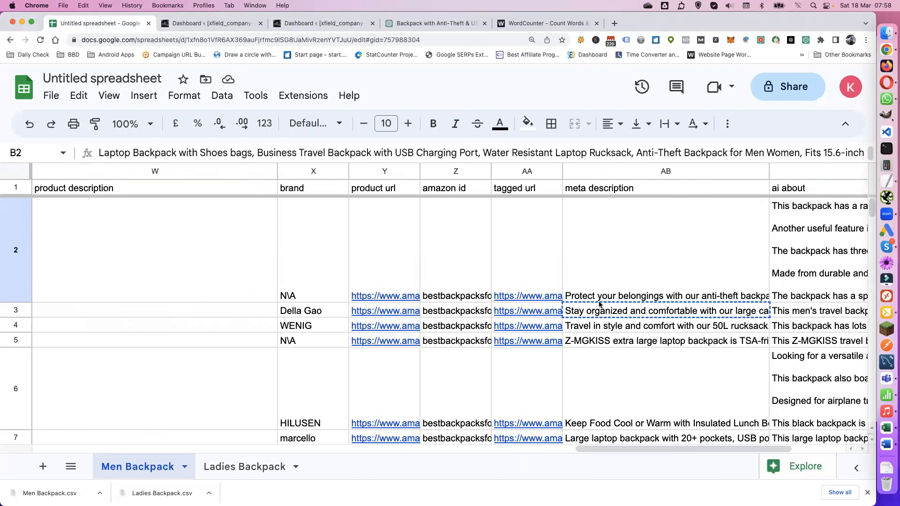
left_click_drag(634, 449, 714, 450)
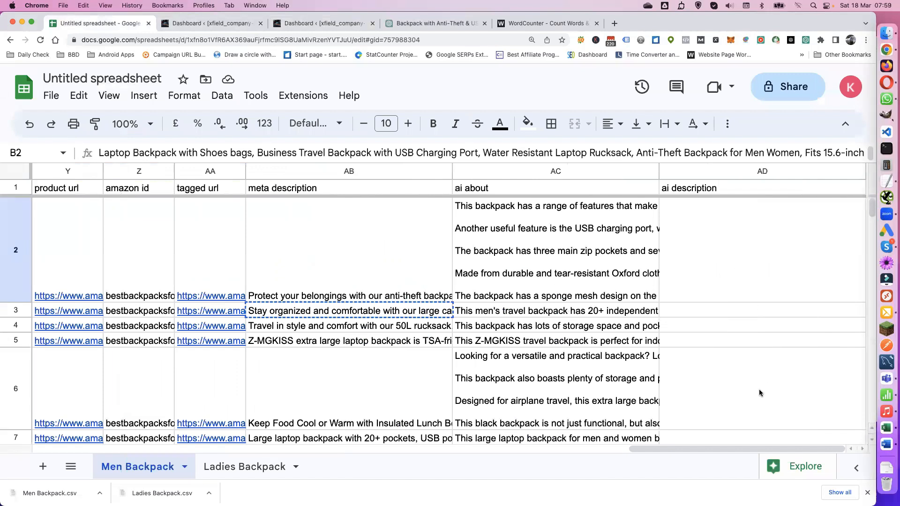
scroll(741, 354, "down", 2)
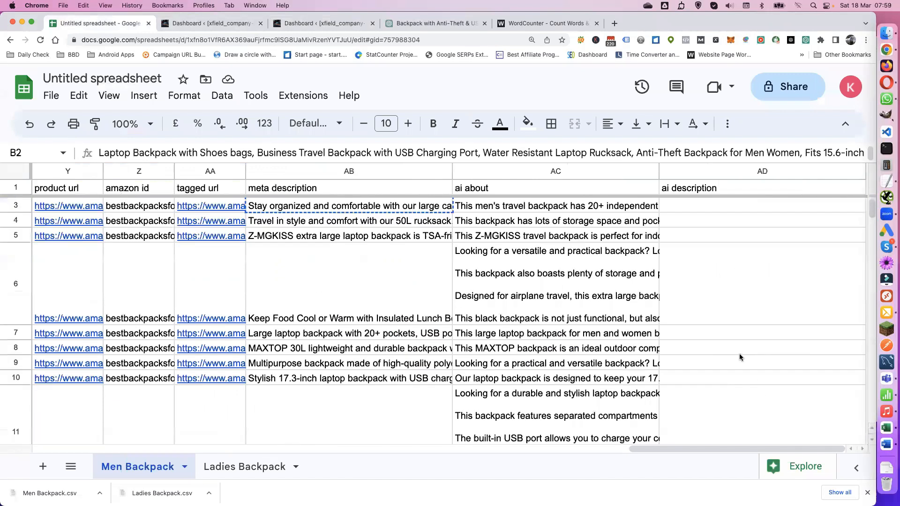
scroll(741, 351, "down", 8)
scroll(739, 350, "down", 2)
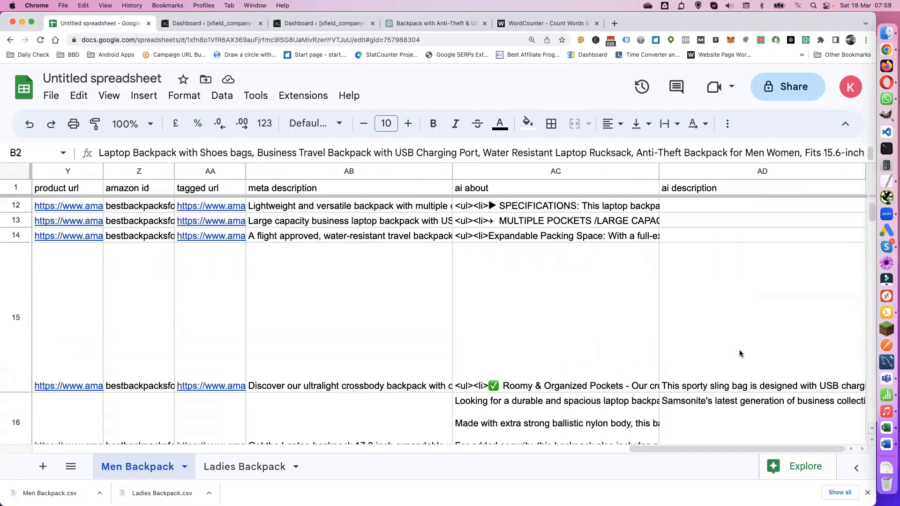
scroll(736, 342, "down", 5)
scroll(731, 338, "down", 9)
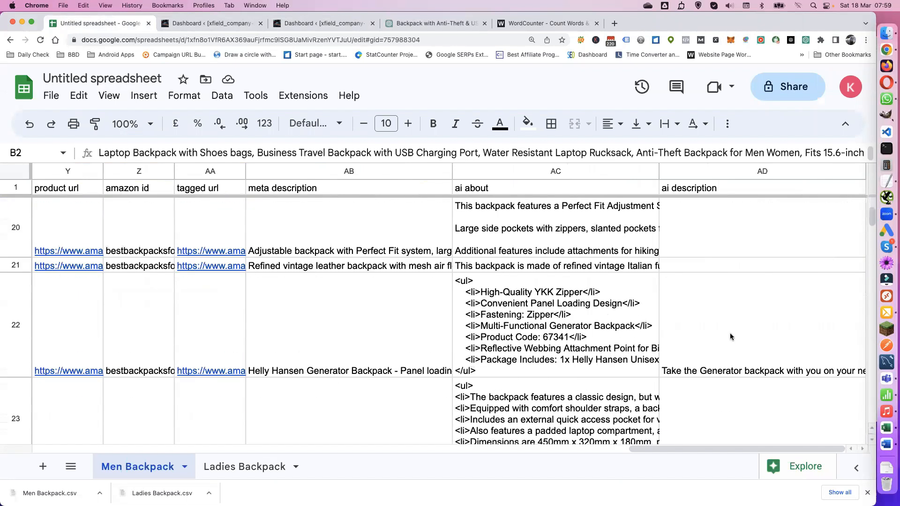
scroll(733, 337, "down", 3)
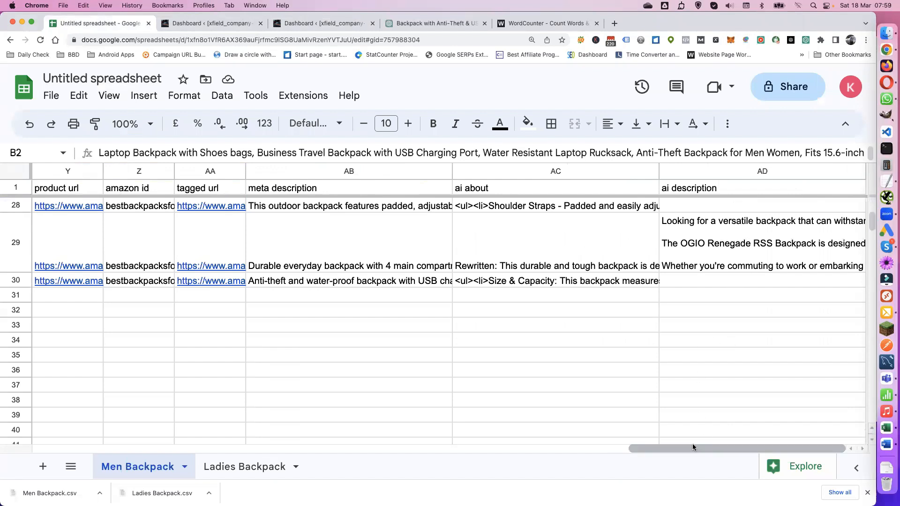
left_click_drag(693, 446, 91, 439)
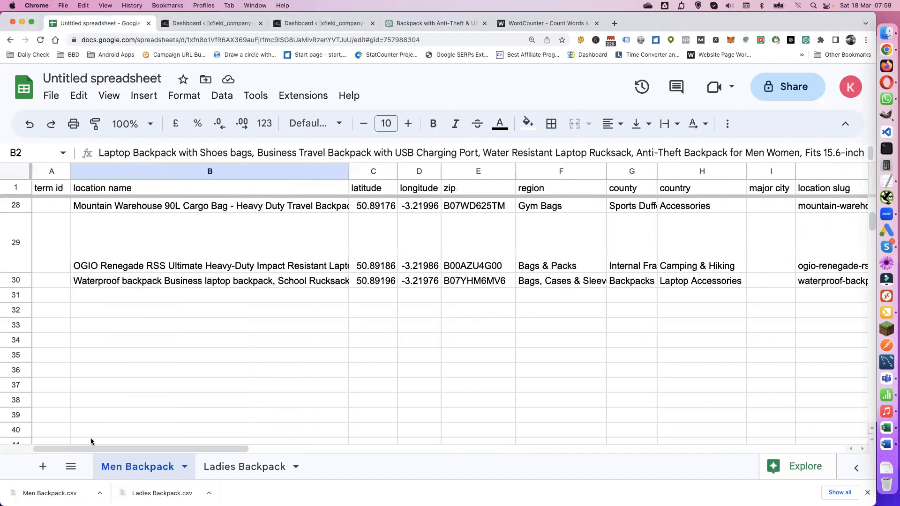
Step: Show the Ladies Backpack sheet and the women's and men's backpack sites it and the Men Backpack sheet belong to
left_click(243, 466)
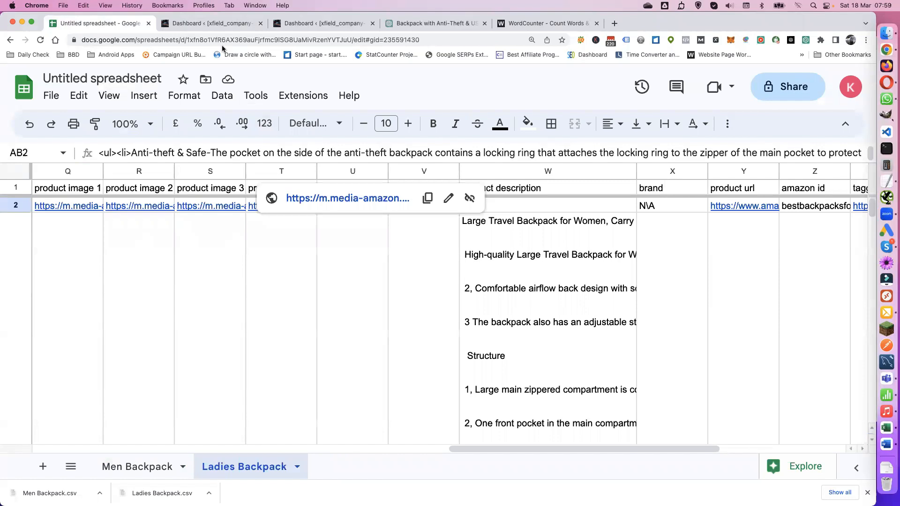
left_click(207, 24)
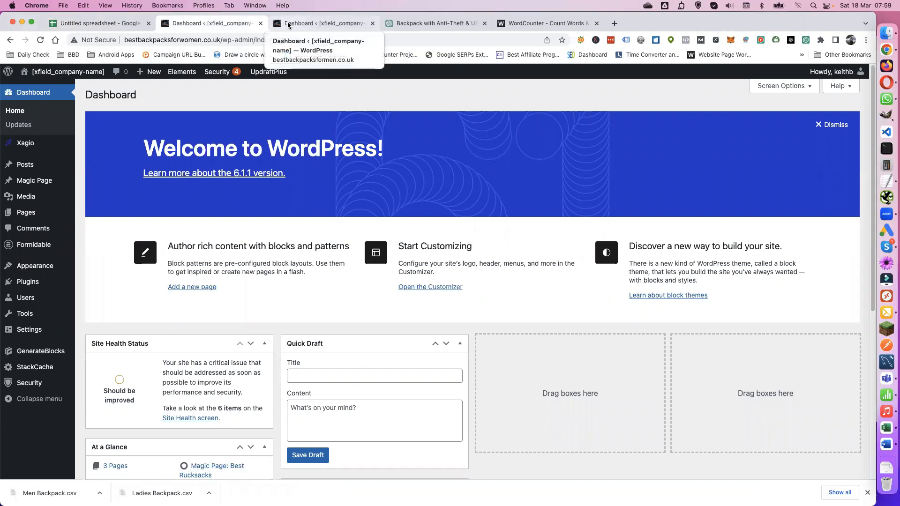
left_click(310, 23)
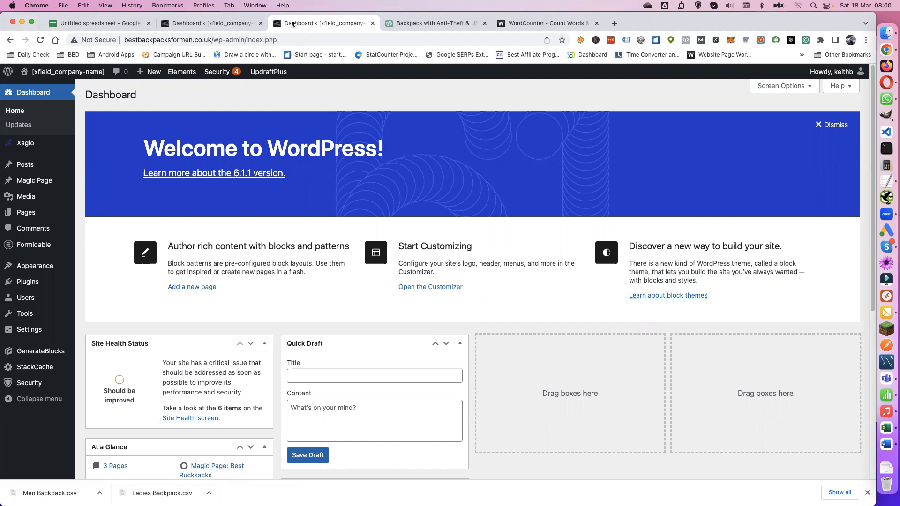
Step: Open the Best Rucksacks magic page for editing on the bestbackpacksforwomen.co.uk site
left_click(184, 23)
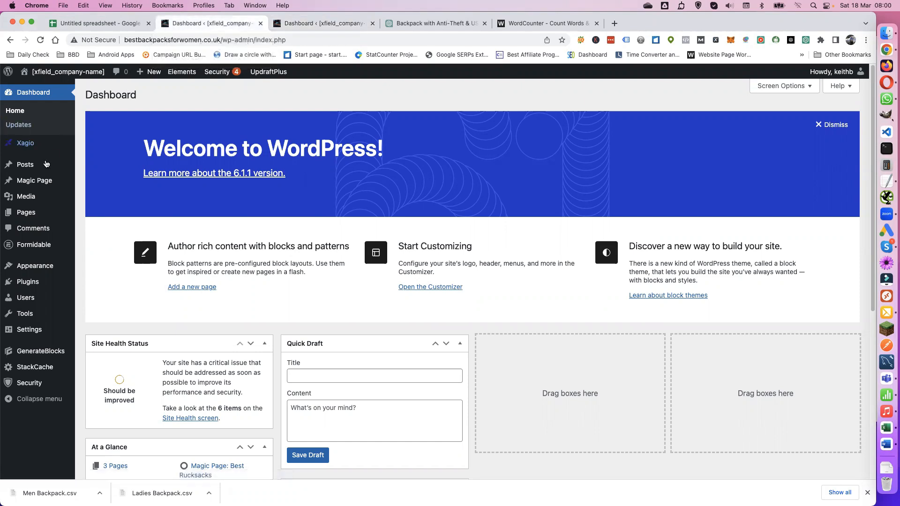
mouse_move(47, 180)
left_click(98, 184)
left_click(111, 178)
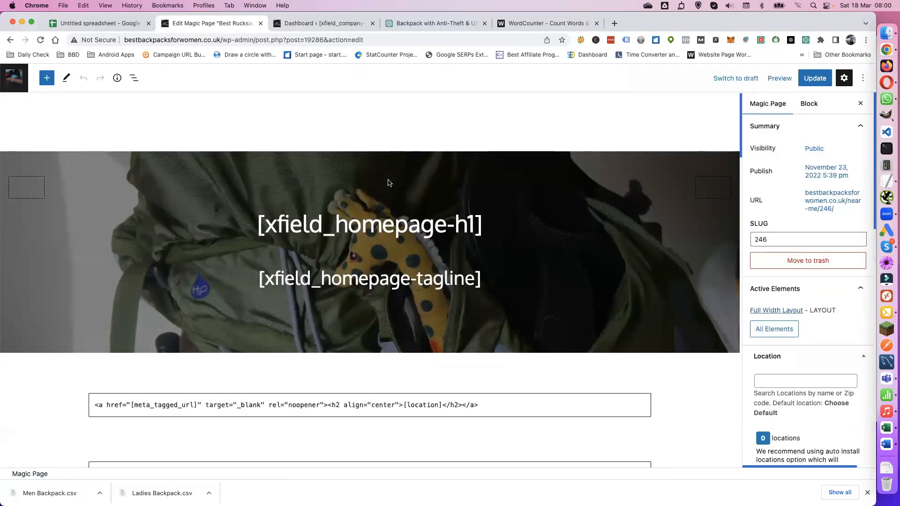
Step: Examine the Best Rucksacks page's shortcodes, from the about this item block and product images to the related product type lists
scroll(388, 182, "down", 5)
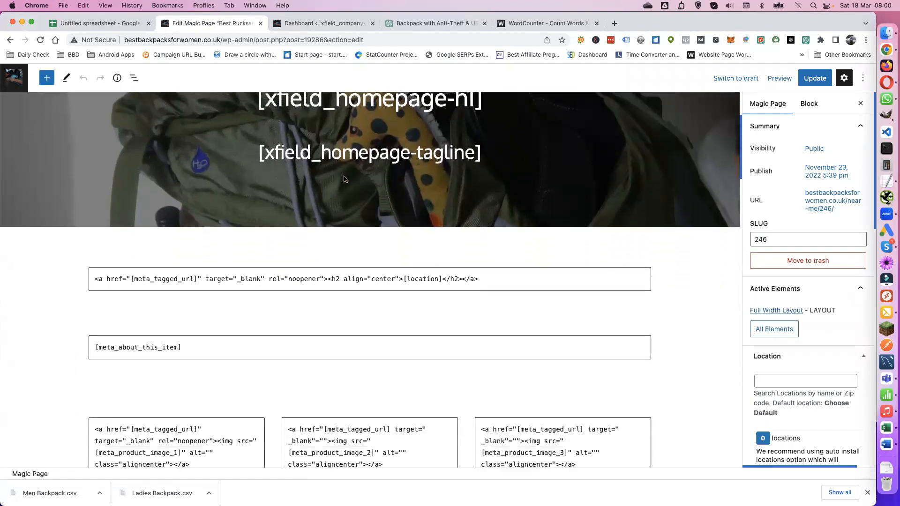
scroll(344, 179, "down", 5)
left_click_drag(187, 207, 93, 207)
scroll(149, 281, "down", 1)
scroll(149, 279, "down", 3)
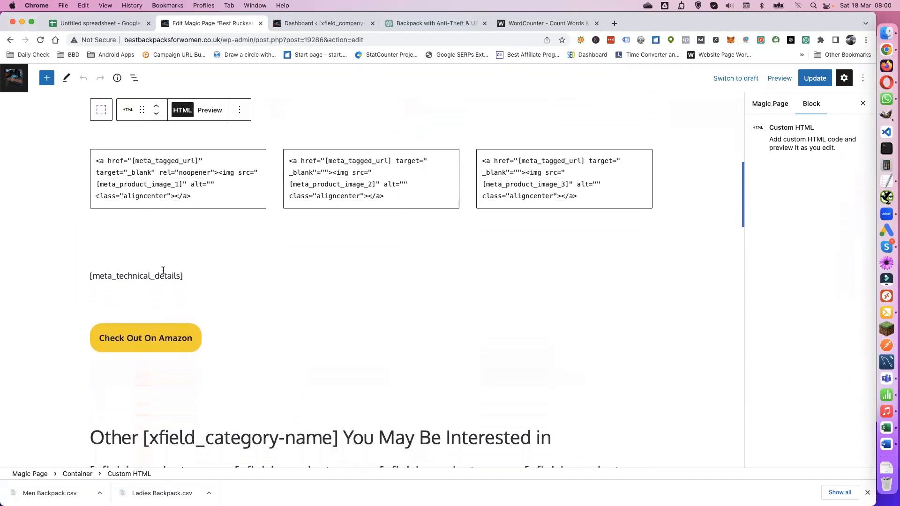
scroll(153, 255, "down", 4)
scroll(154, 256, "down", 4)
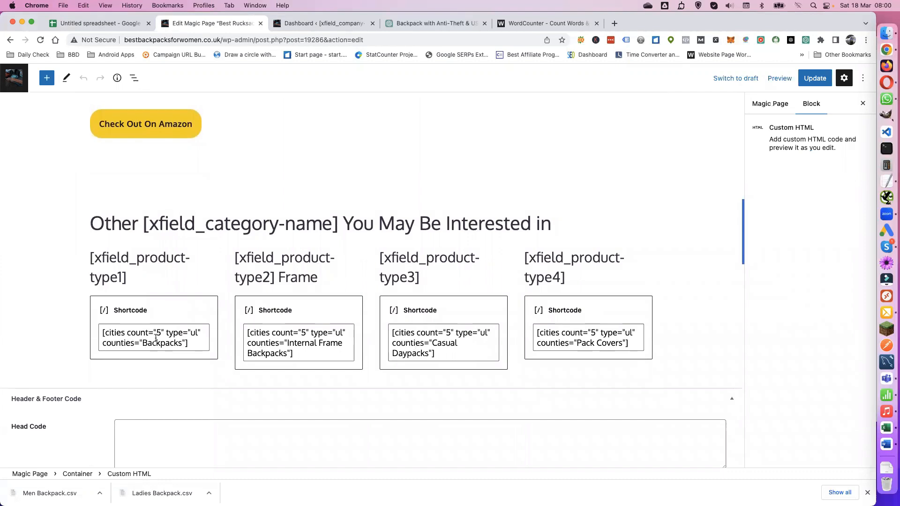
Step: Leave the page editor and open the import and export page from the Magic Page settings
left_click(105, 22)
left_click(192, 27)
scroll(94, 307, "up", 3)
left_click(14, 83)
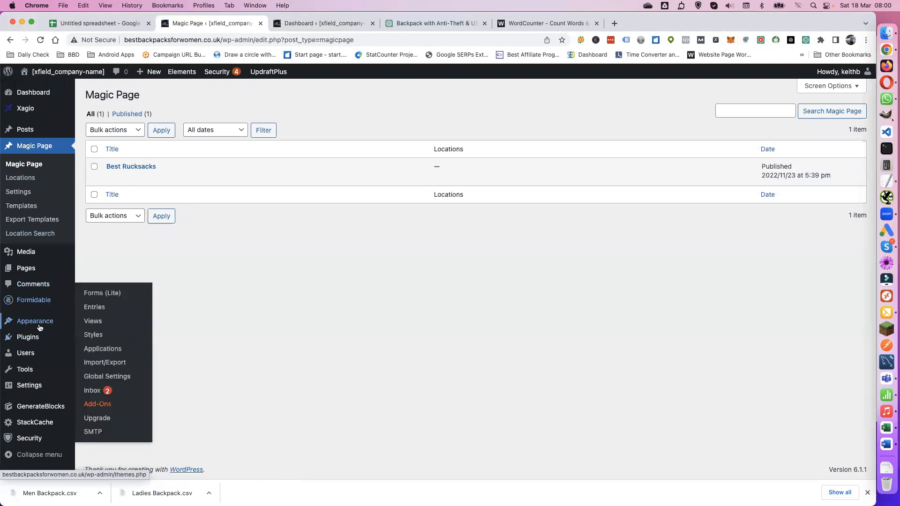
left_click(29, 192)
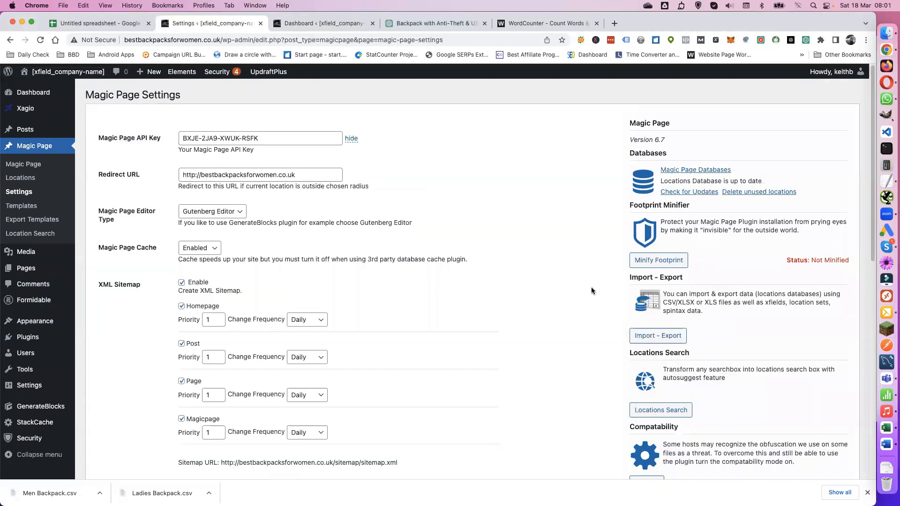
left_click(654, 336)
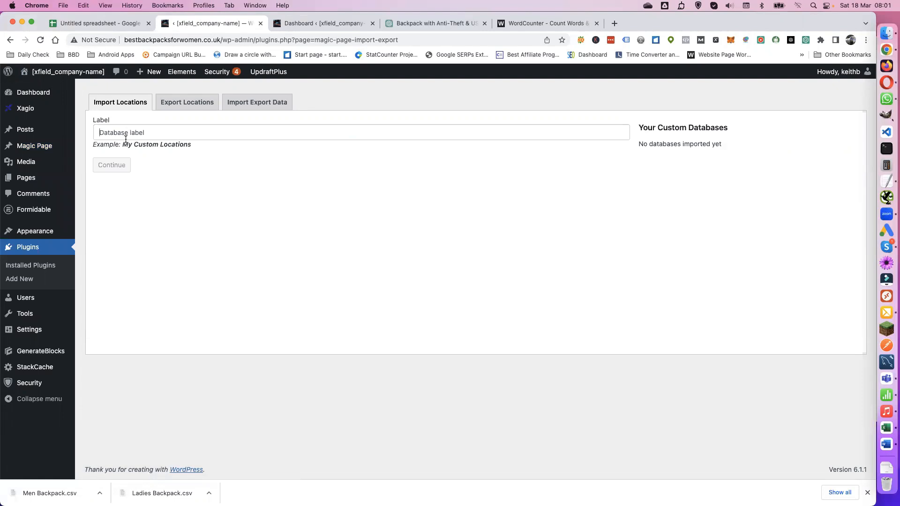
Step: Label the new custom locations database "ladies backpacks" and continue to its file upload
type("ladies backpack")
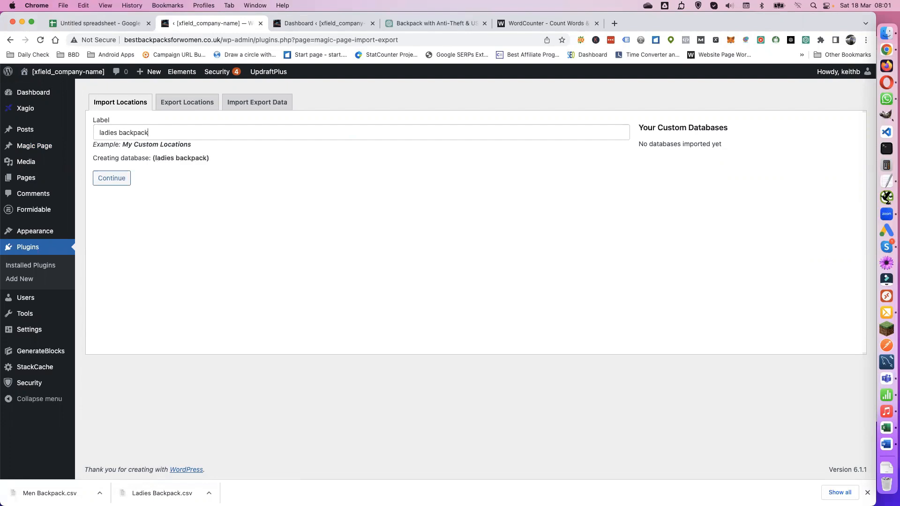
type("s")
left_click(114, 179)
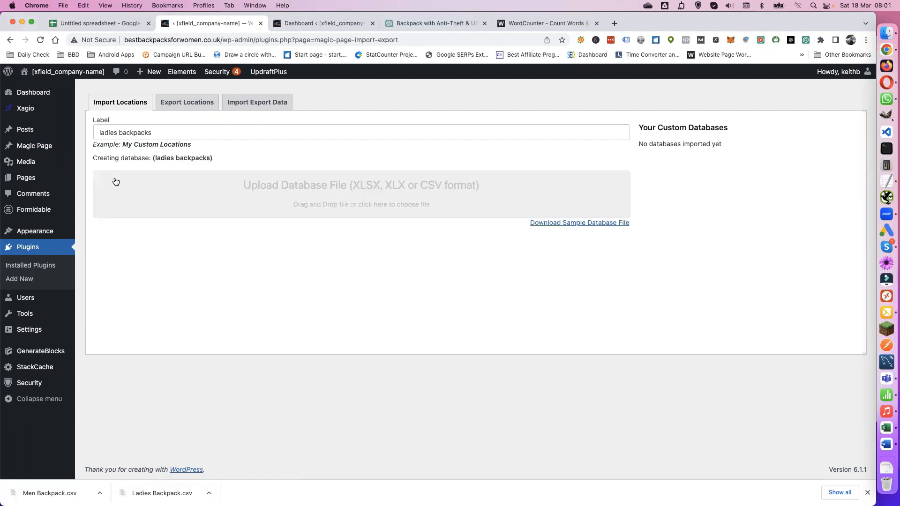
Step: Upload Ladies Backpack.csv as the ladies backpacks database file and process the database
left_click(316, 197)
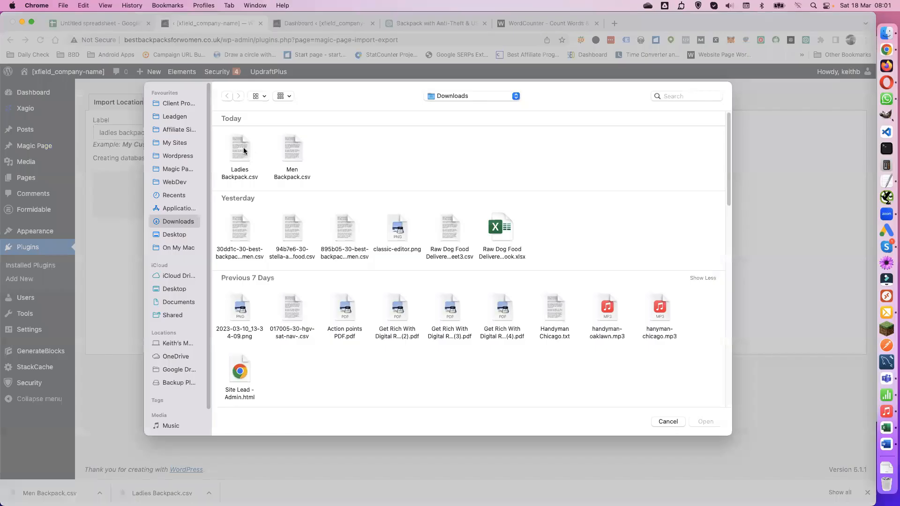
left_click(240, 151)
left_click(705, 421)
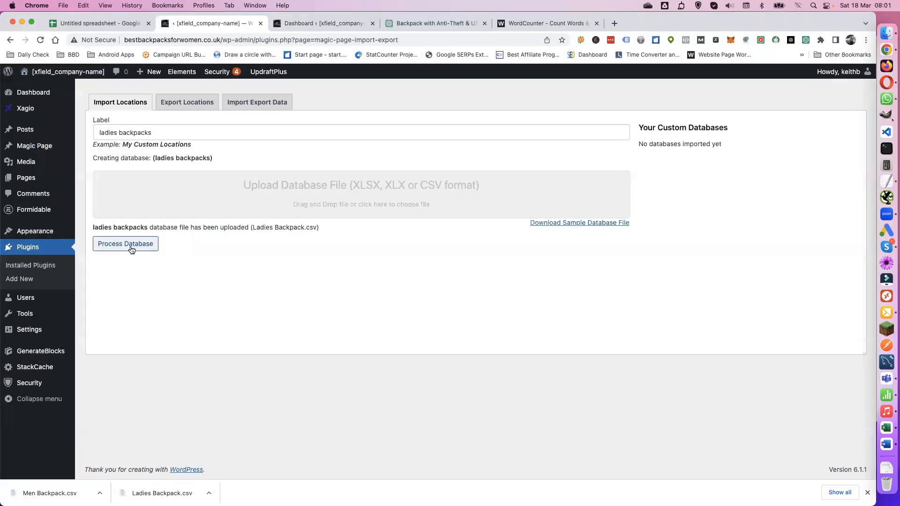
left_click(130, 246)
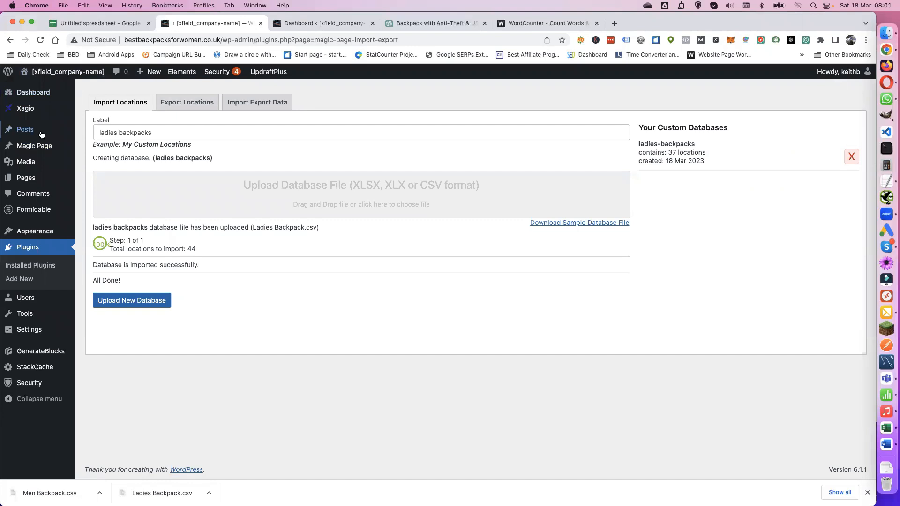
Step: Open the Magic Page locations list and check the imported backpack names and slugs
mouse_move(41, 147)
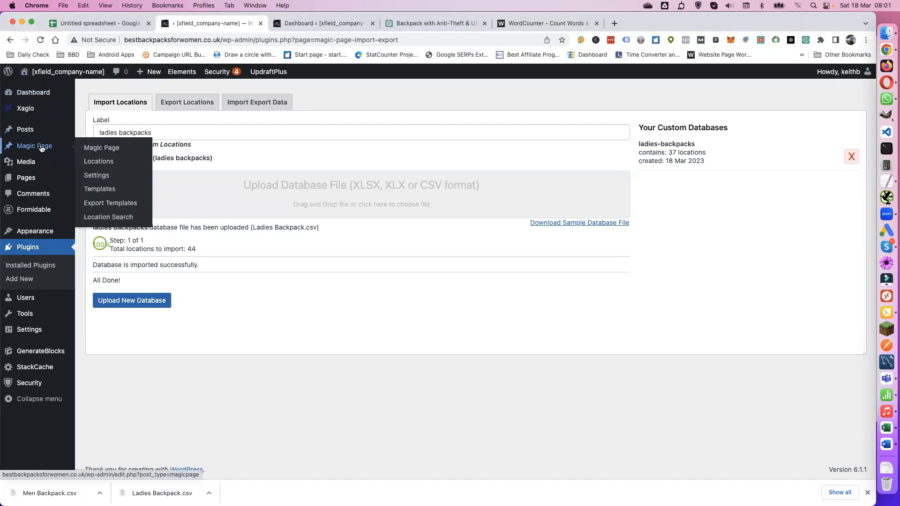
left_click(105, 163)
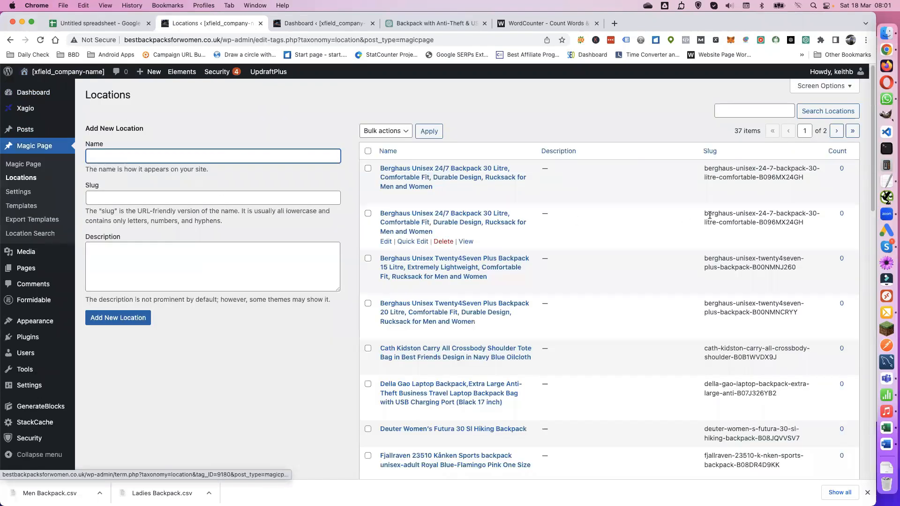
scroll(587, 182, "down", 1)
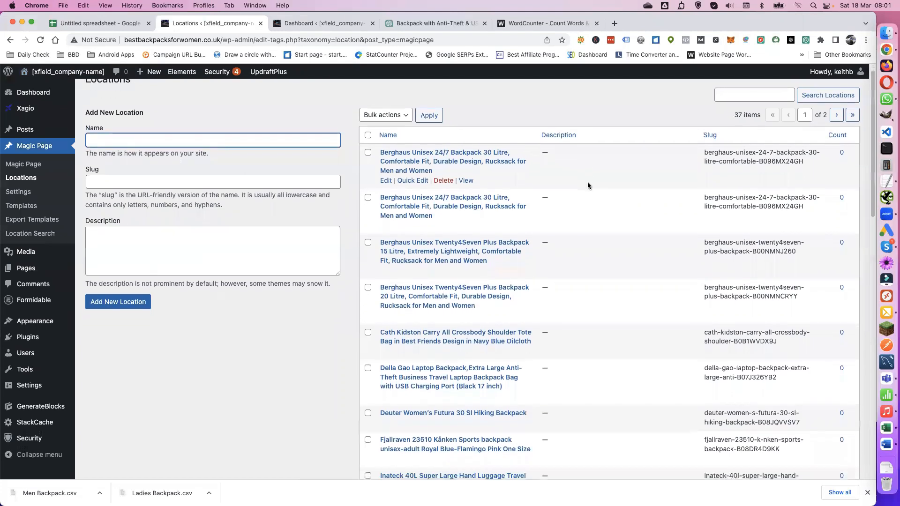
scroll(587, 182, "down", 10)
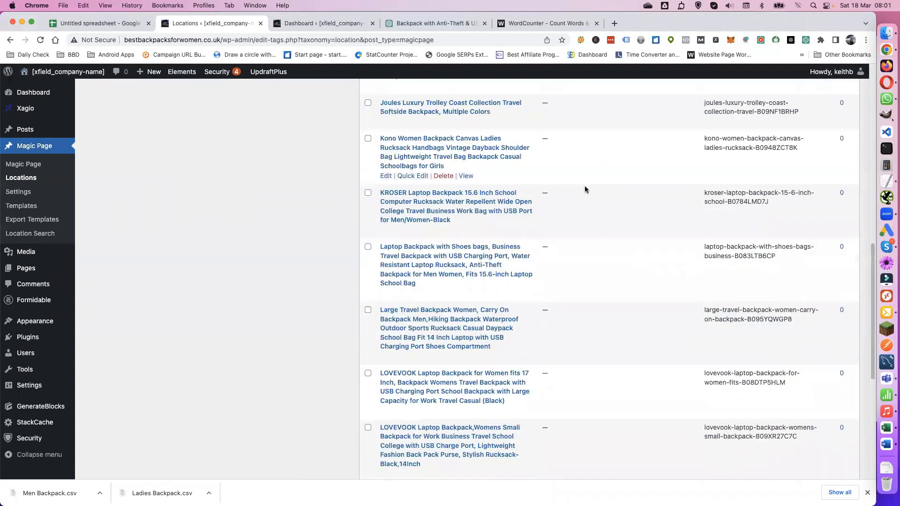
scroll(585, 186, "down", 5)
scroll(567, 182, "up", 15)
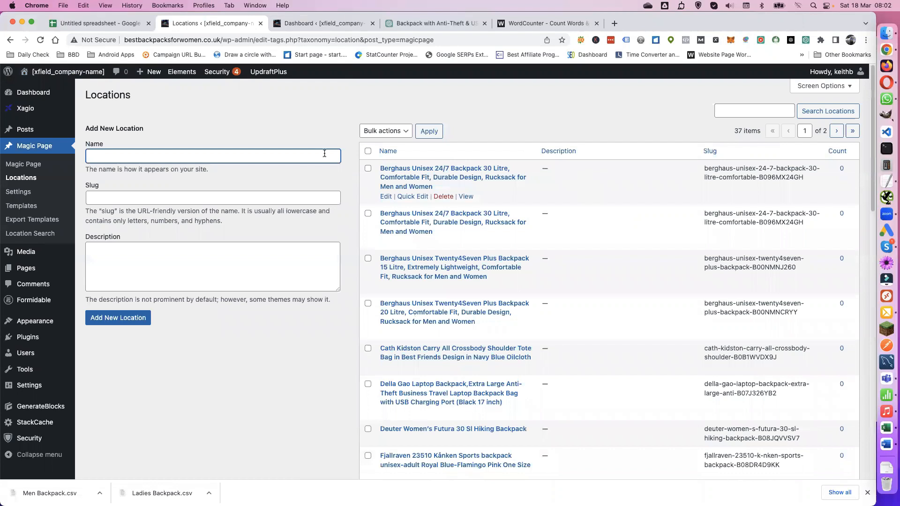
Step: Open the Best Rucksacks magic page, search locations for "berg", assign the first Berghaus Unisex 24/7 Backpack 30 Litre result, and update the page
left_click(37, 164)
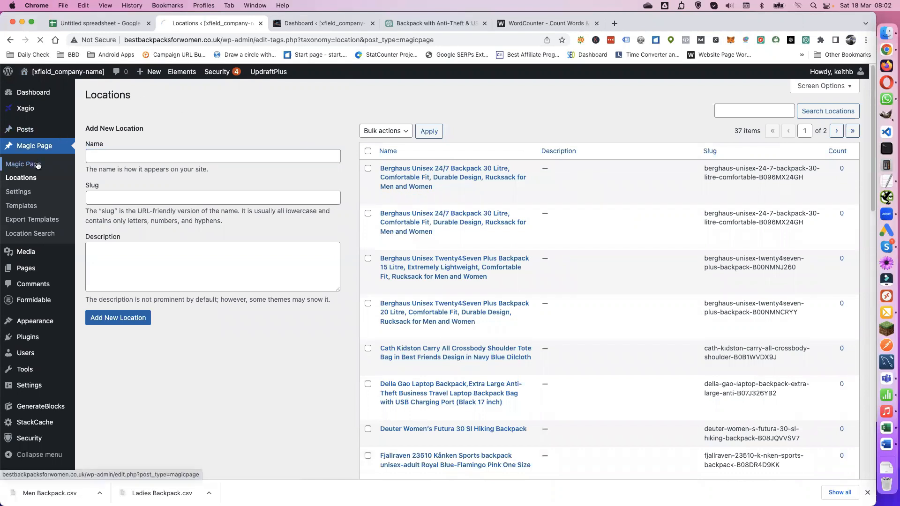
left_click(115, 179)
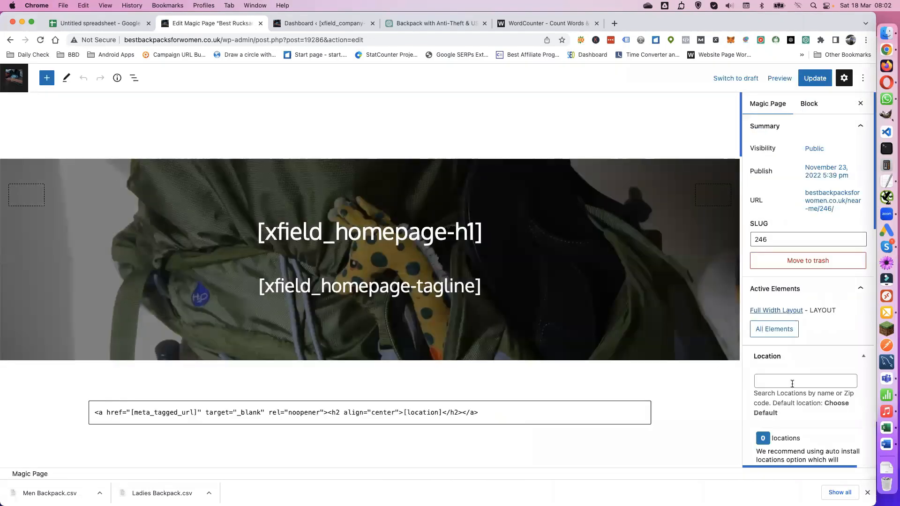
left_click(802, 382)
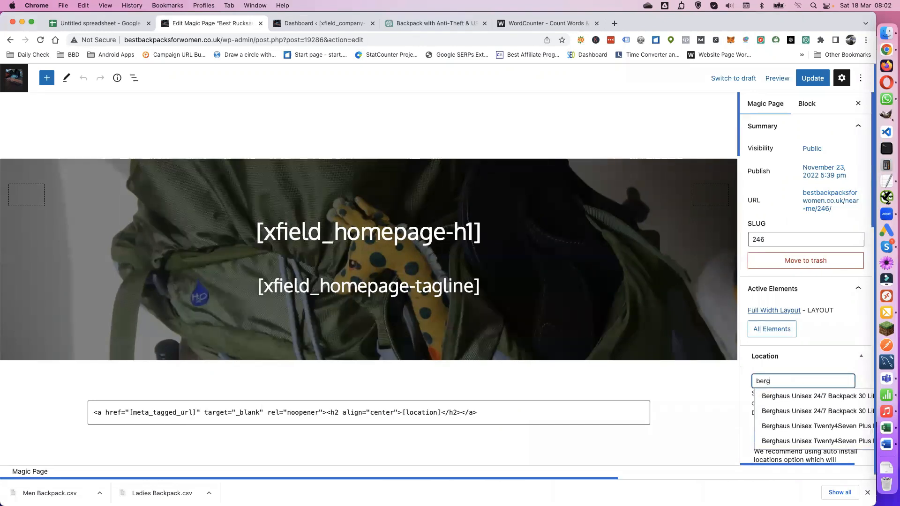
left_click(799, 398)
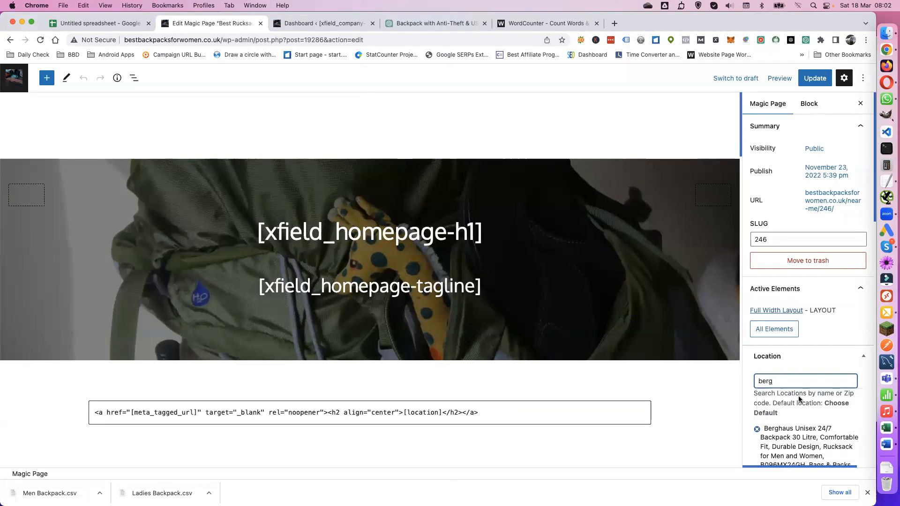
scroll(802, 391, "down", 5)
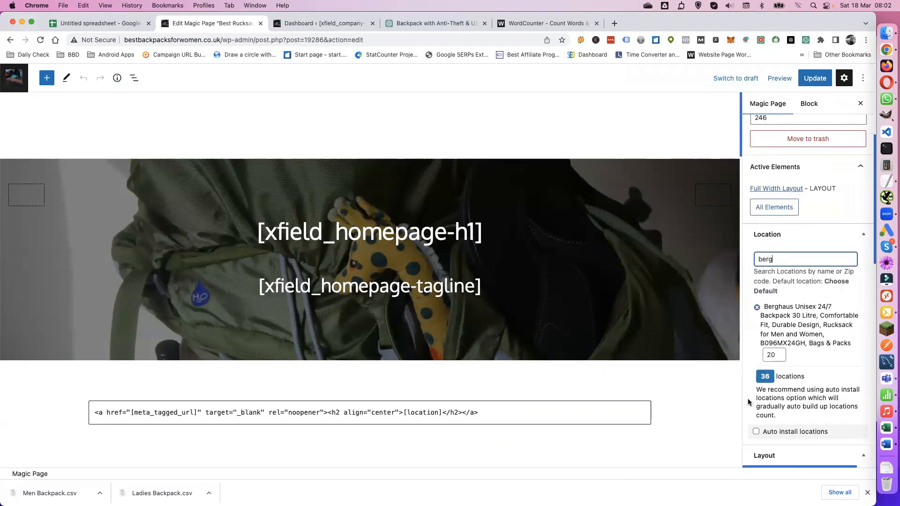
scroll(749, 403, "down", 1)
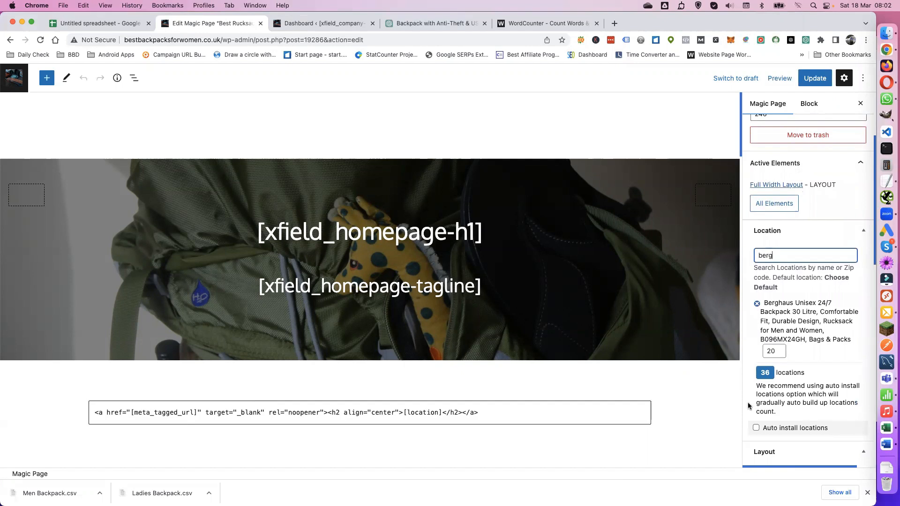
left_click(825, 83)
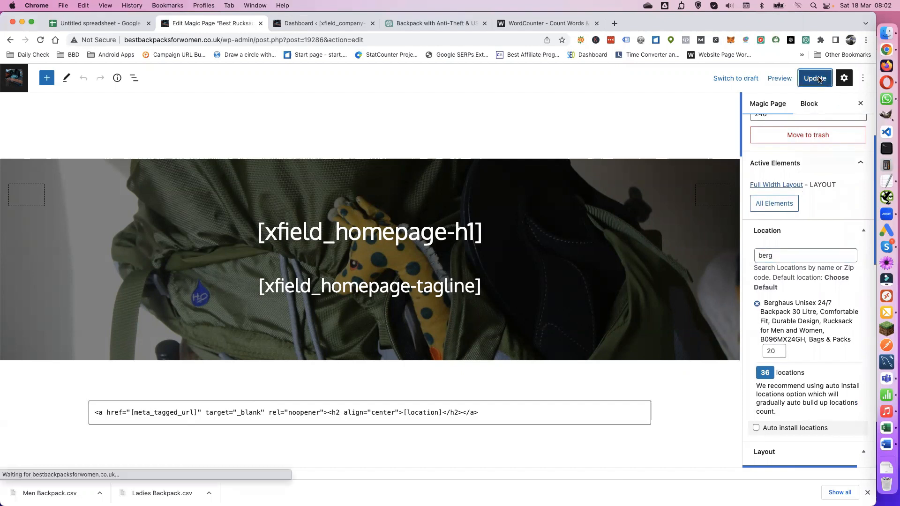
Step: Preview the Best Rucksacks page in a new tab and examine its heading, feature list, product images, specifications and related rucksack lists
left_click(776, 83)
left_click(780, 163)
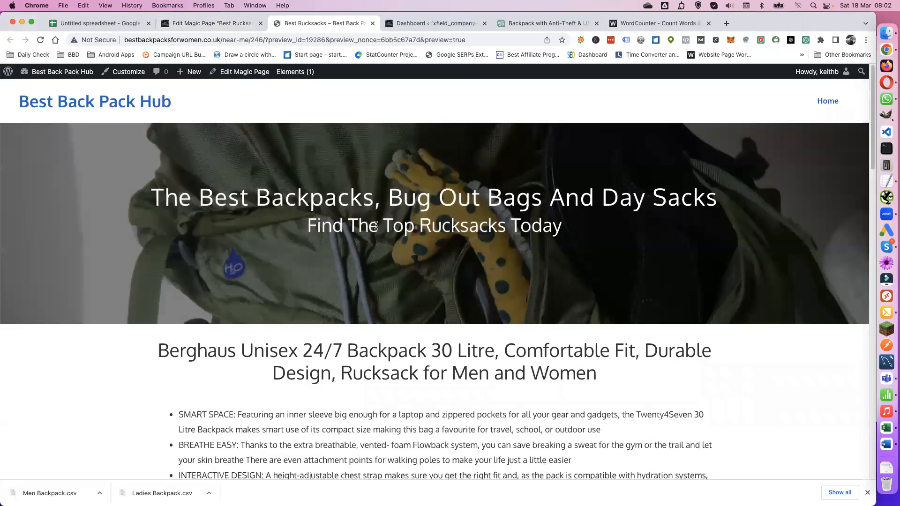
scroll(437, 237, "down", 2)
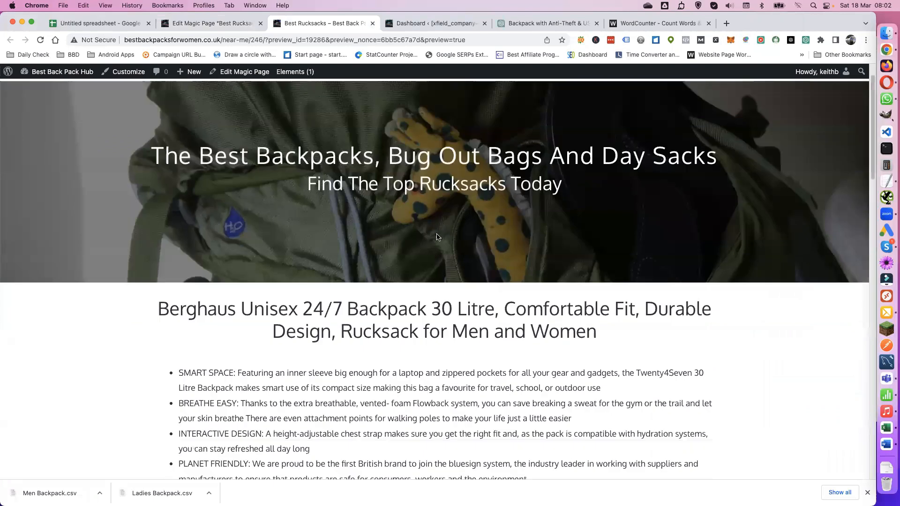
scroll(423, 242, "down", 10)
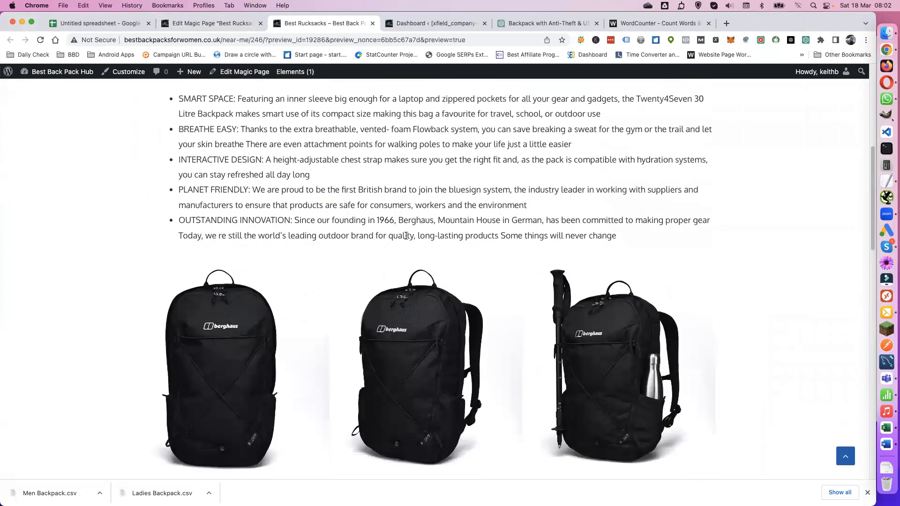
scroll(305, 263, "down", 4)
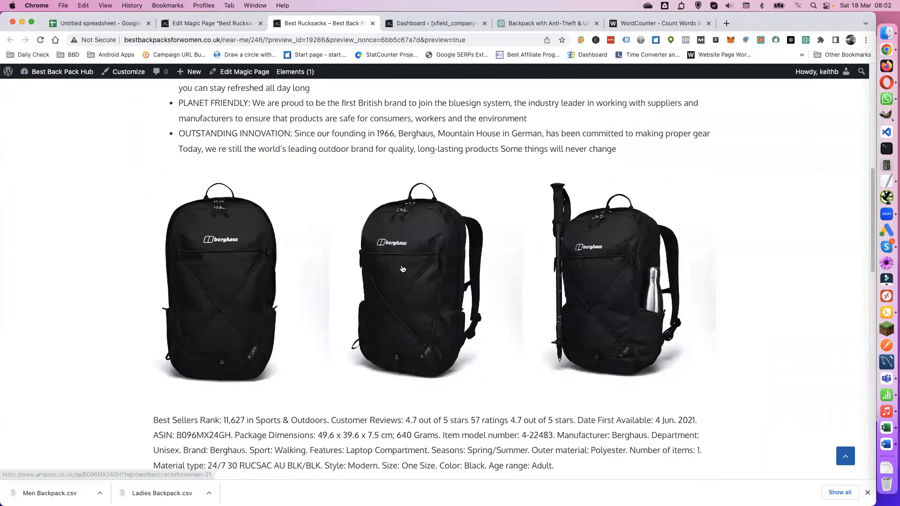
scroll(412, 275, "down", 4)
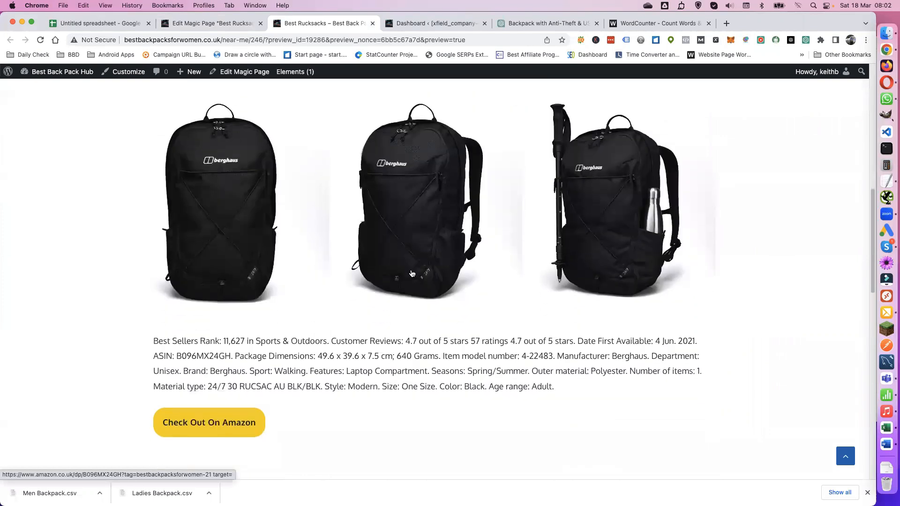
scroll(413, 275, "down", 10)
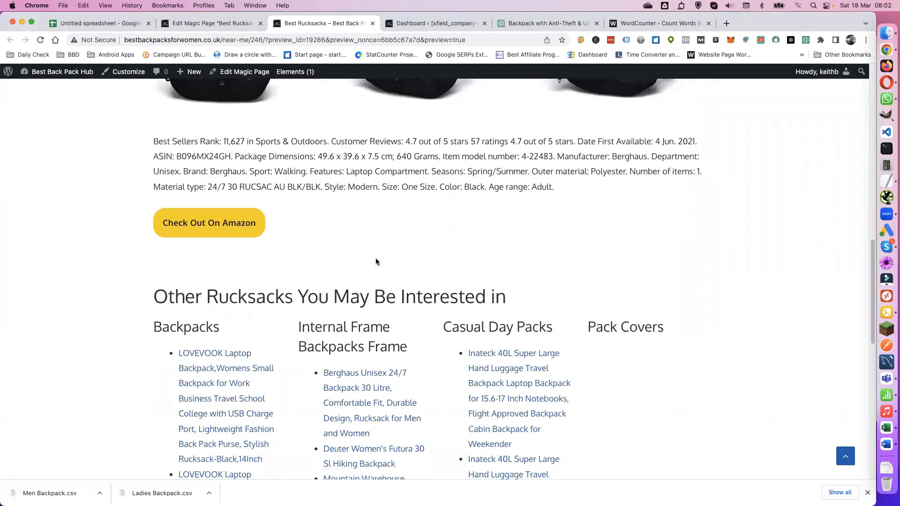
scroll(376, 261, "down", 7)
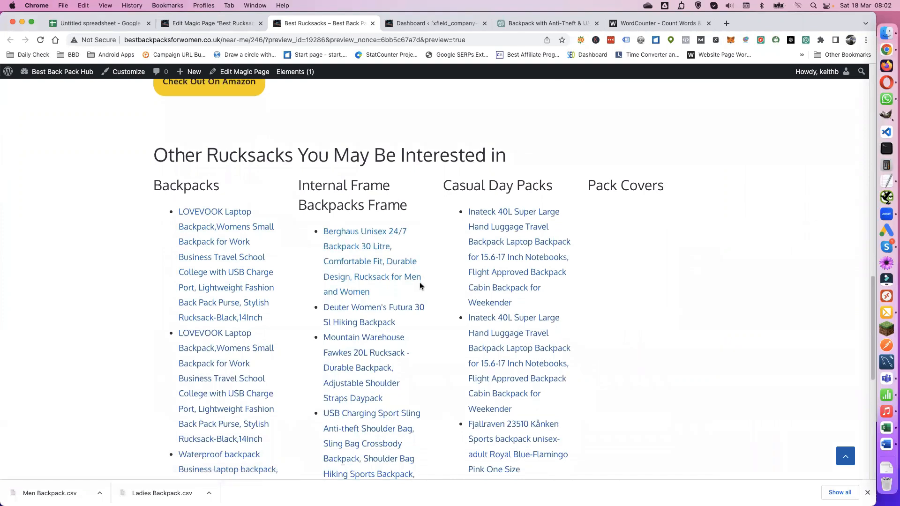
scroll(420, 286, "down", 2)
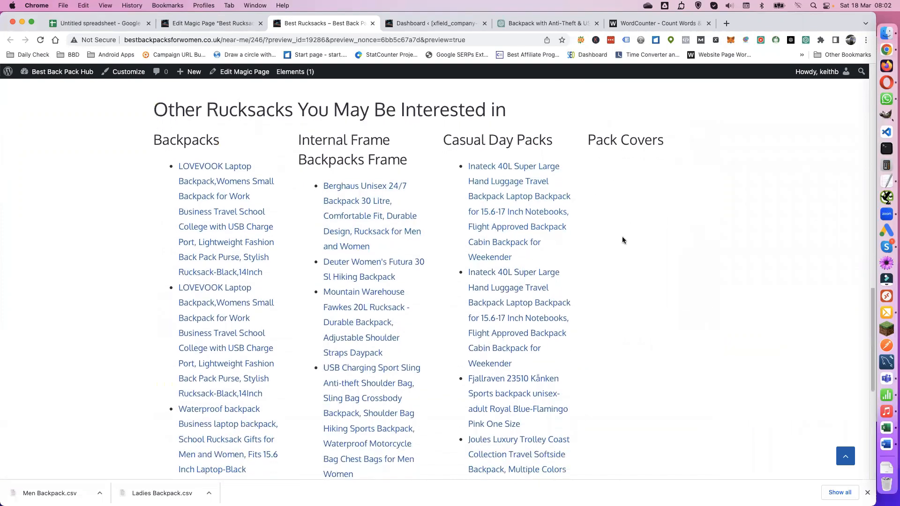
scroll(494, 301, "down", 1)
scroll(430, 291, "up", 12)
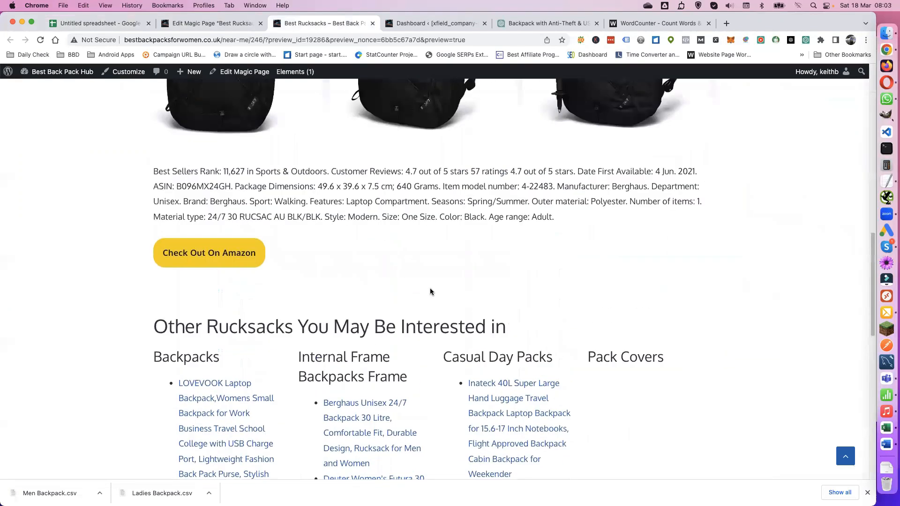
scroll(431, 292, "up", 7)
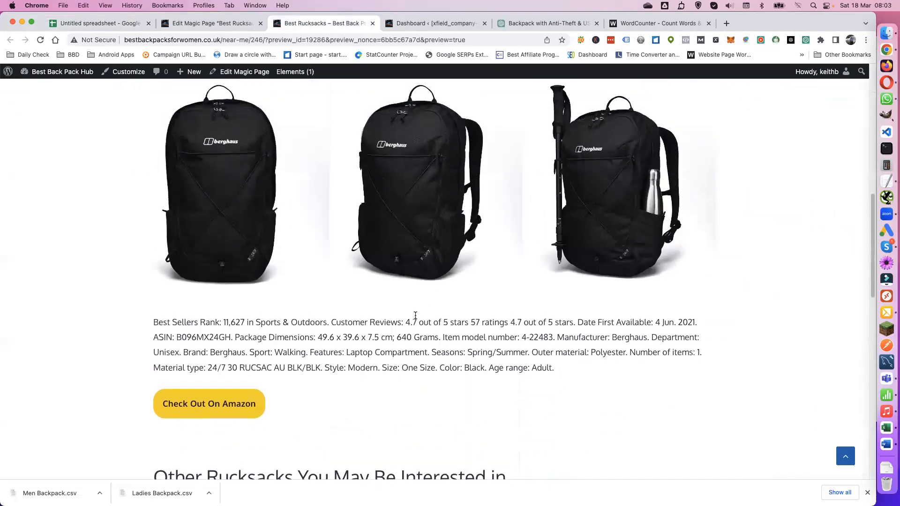
scroll(415, 315, "up", 14)
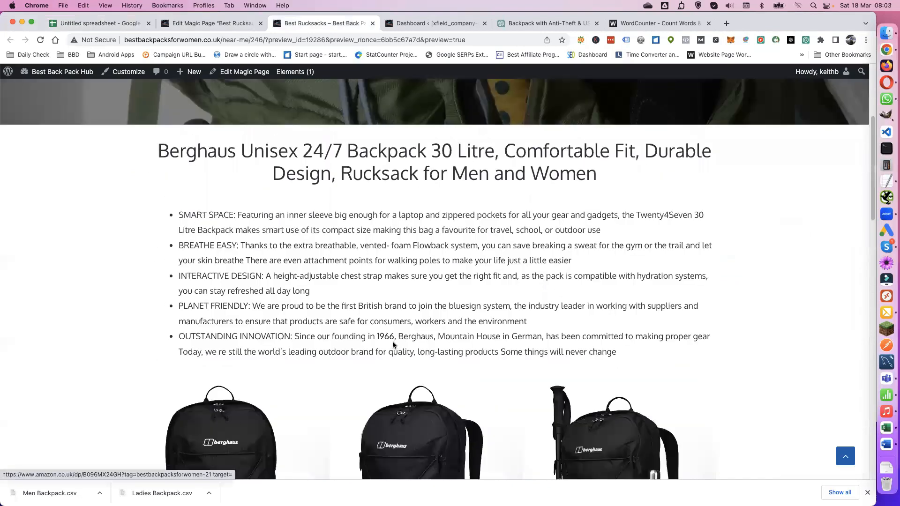
scroll(393, 345, "up", 9)
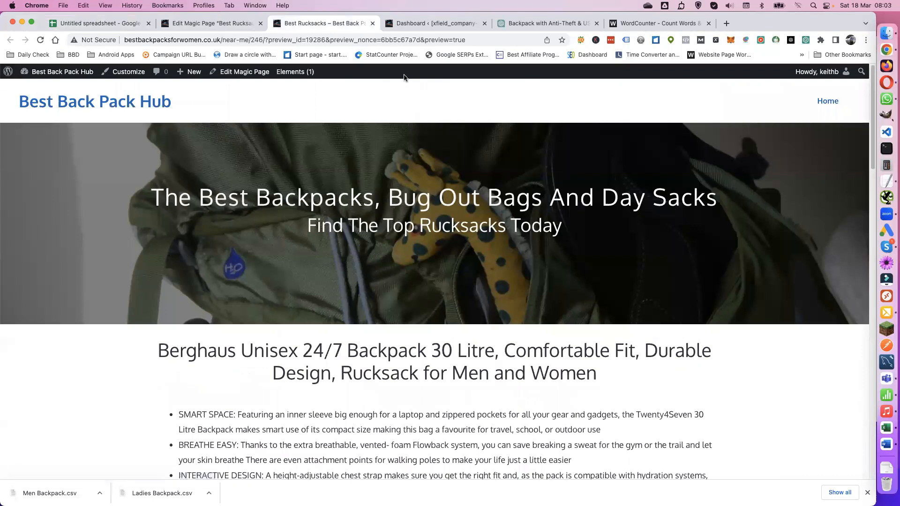
Step: Switch to the bestbackpacksformen.co.uk dashboard and open the import and export page from its Magic Page settings
left_click(409, 23)
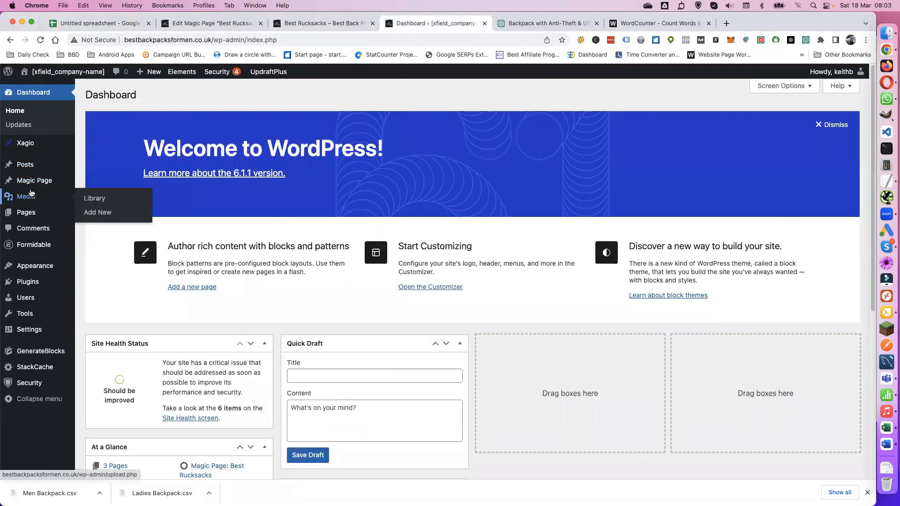
mouse_move(27, 182)
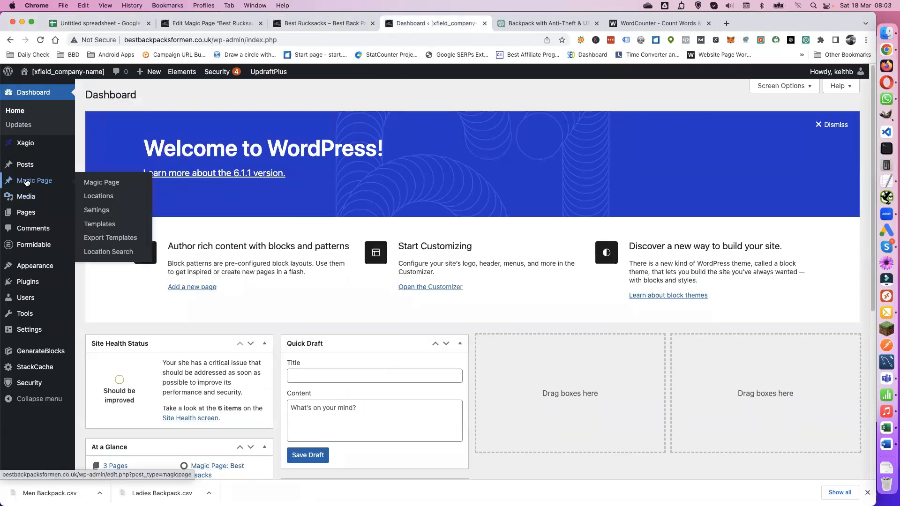
left_click(98, 212)
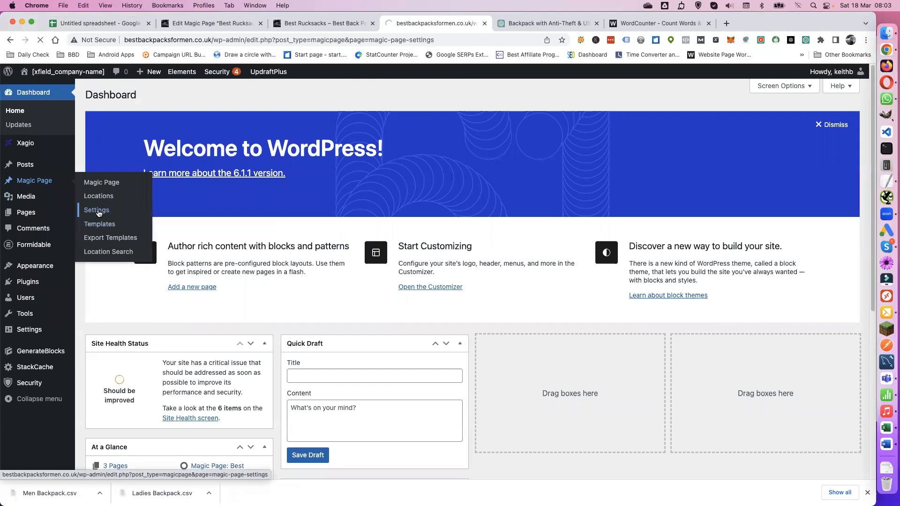
left_click(680, 338)
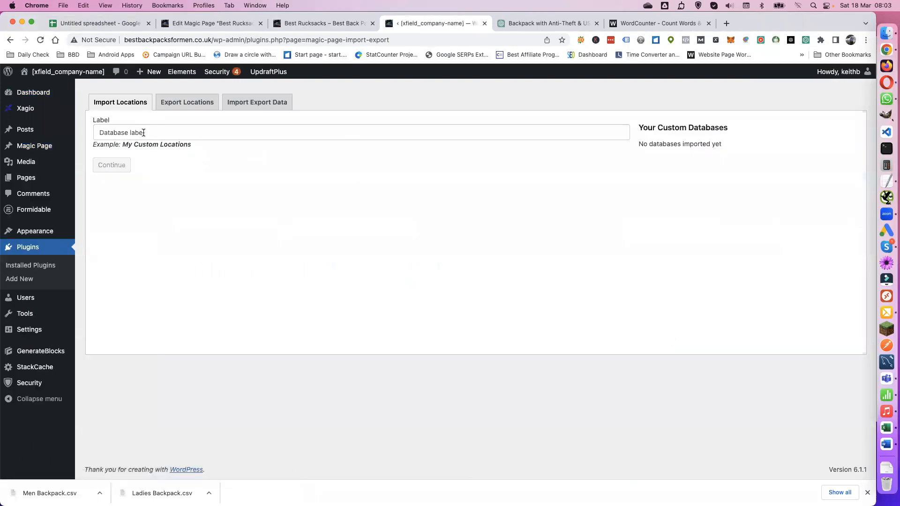
Step: Label the new custom locations database "mens backpacks" and upload Men Backpack.csv as its database file
left_click(143, 132)
type("mens backpacks")
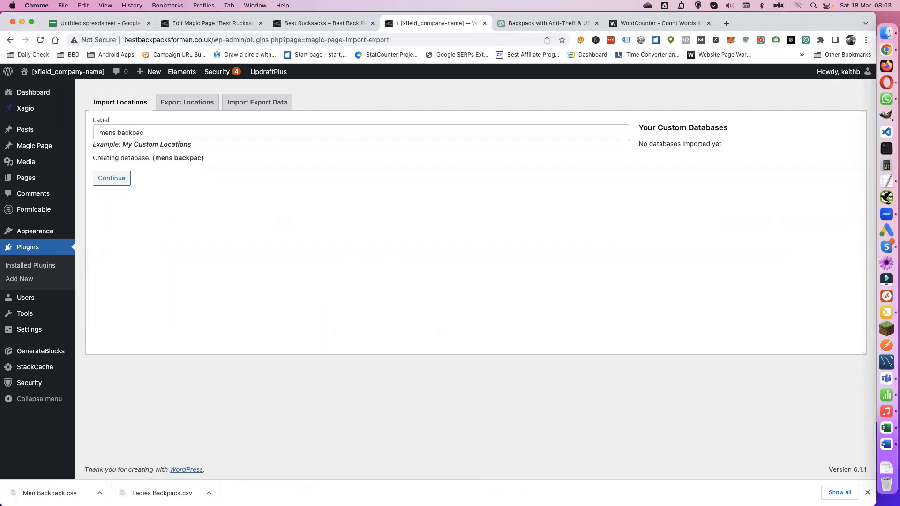
left_click(114, 179)
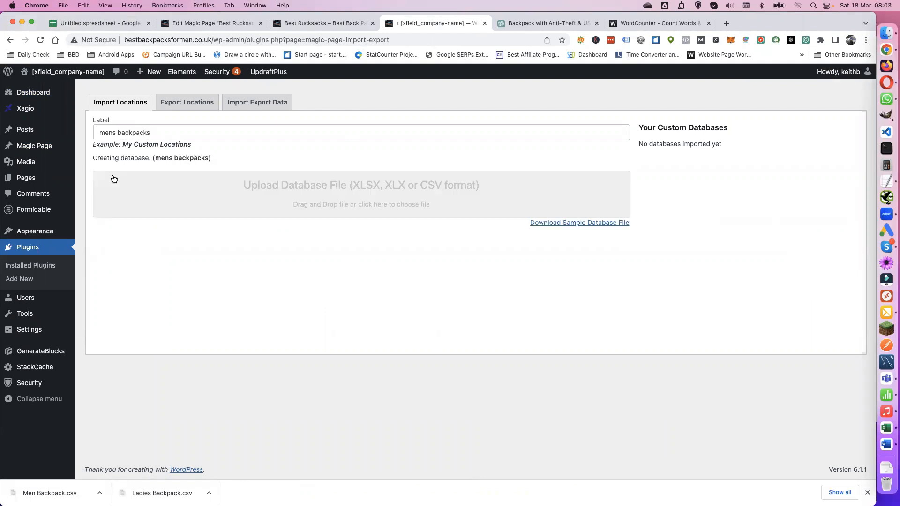
left_click(329, 202)
left_click(293, 157)
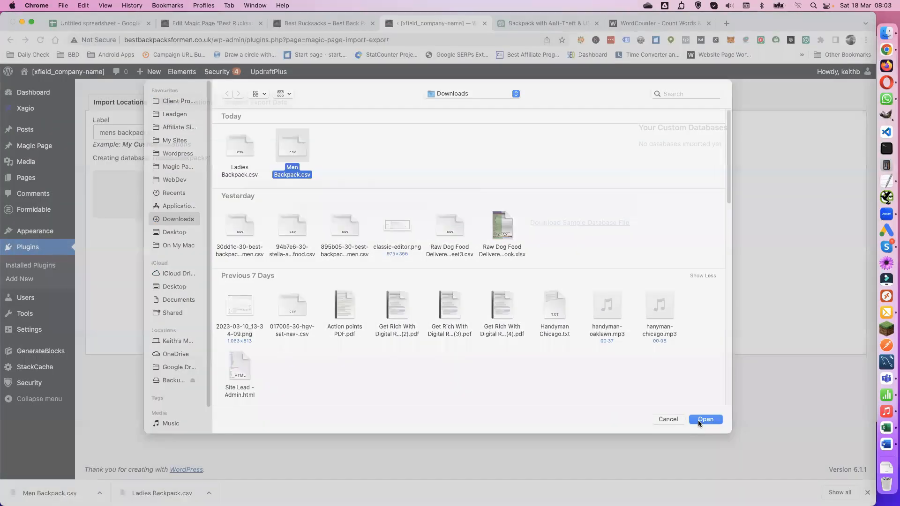
left_click(699, 420)
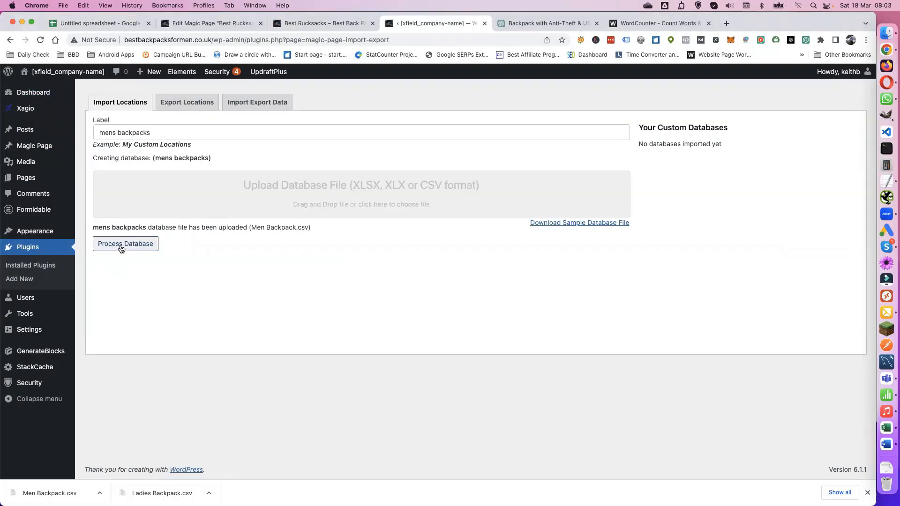
Step: Process the uploaded mens backpacks database and open the Magic Page locations list to check the imported products
left_click(123, 247)
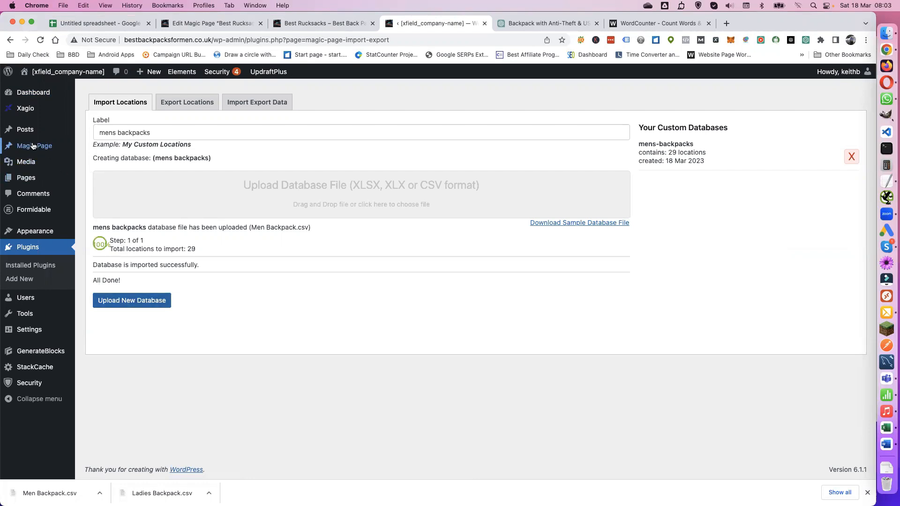
mouse_move(40, 149)
left_click(96, 161)
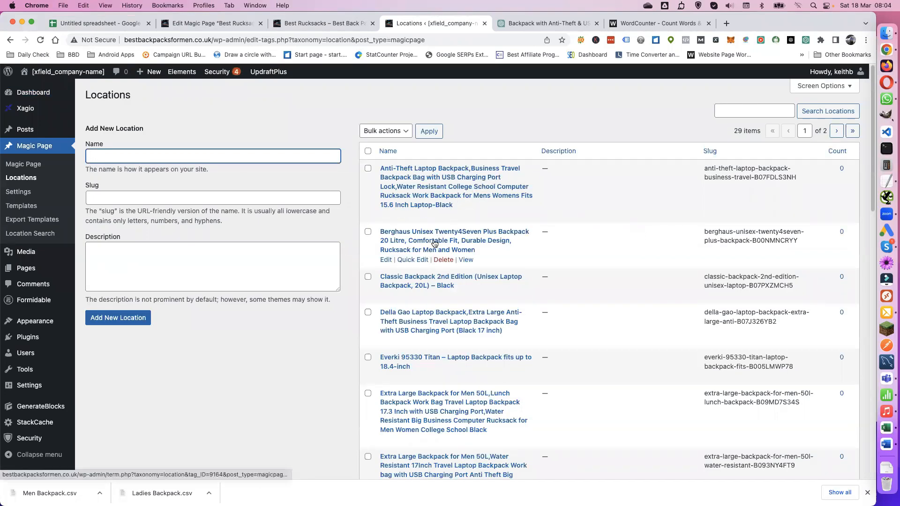
Step: Open the Best Rucksacks magic page, search locations for "berg", assign the Berghaus Unisex Twenty4Seven Plus Backpack 20 Litre, and update the page
left_click(27, 166)
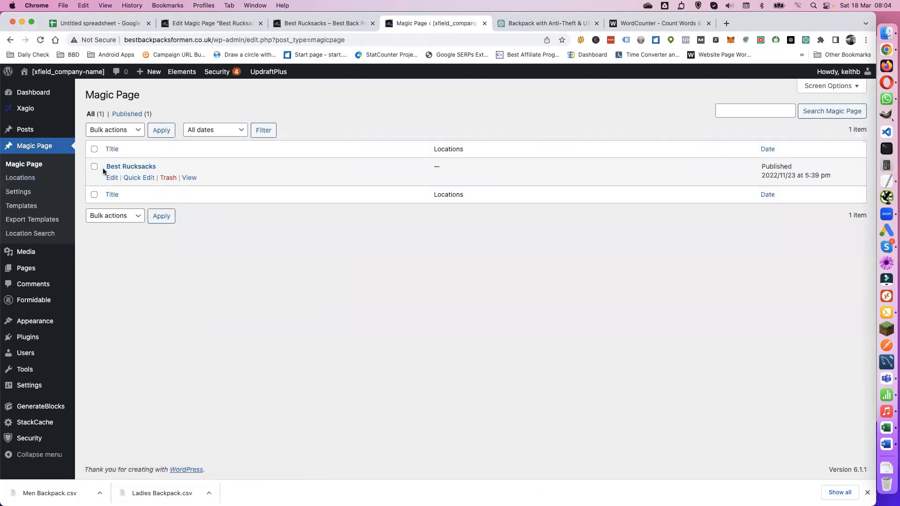
left_click(113, 177)
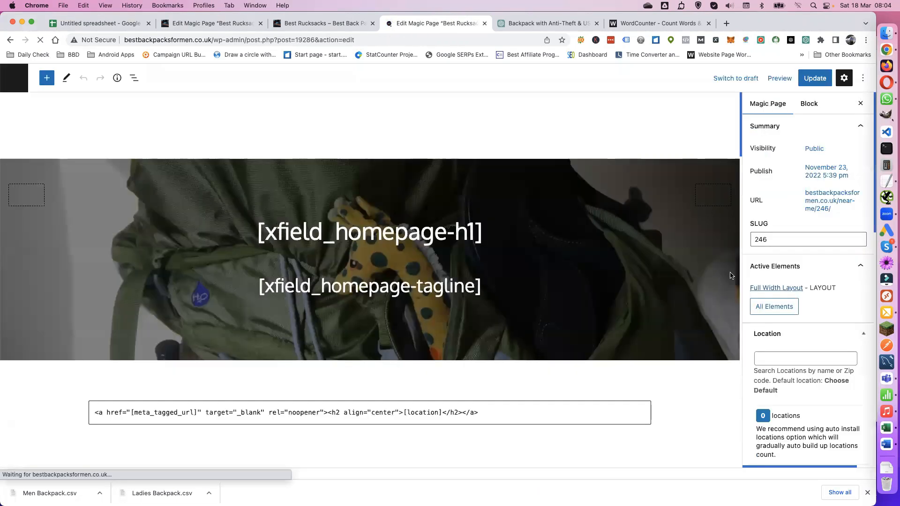
left_click(786, 380)
type("berg")
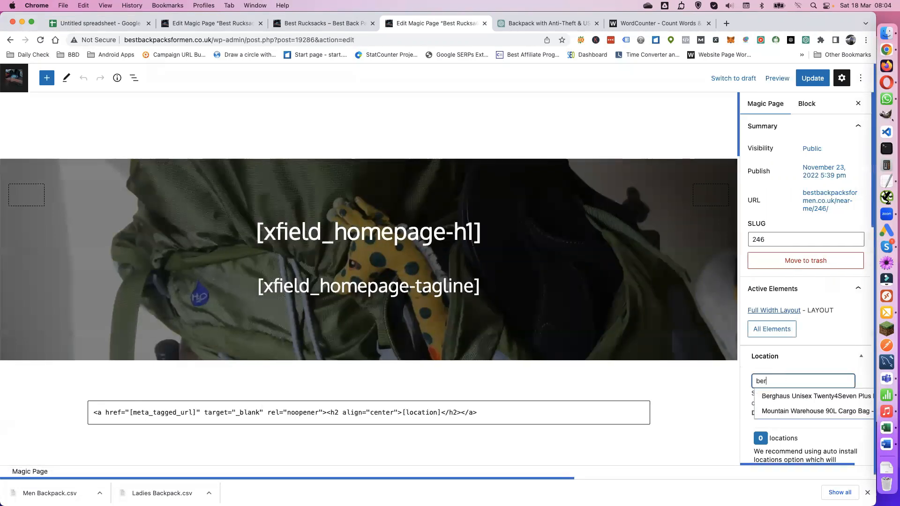
left_click(792, 396)
scroll(795, 389, "down", 5)
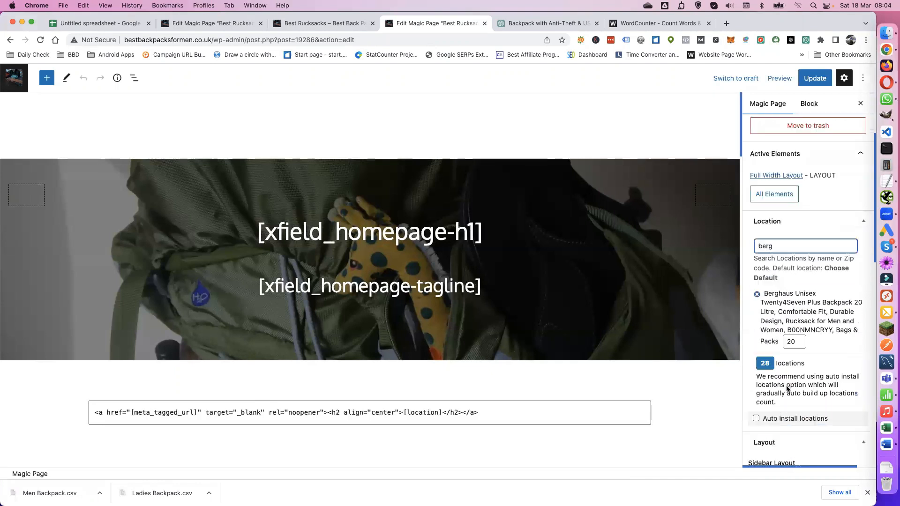
left_click(814, 79)
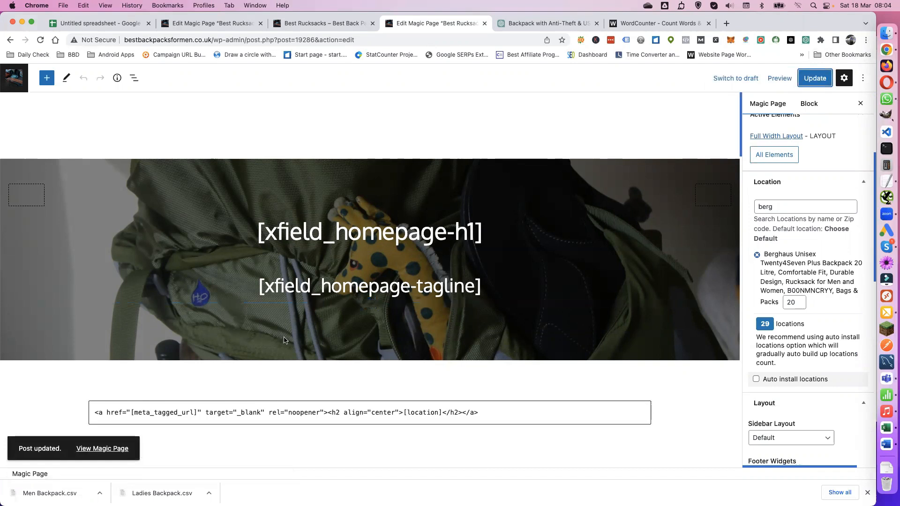
Step: Preview the men's Best Rucksacks page in a new tab and examine its product heading, features, images, specifications and related rucksack lists
scroll(449, 359, "down", 5)
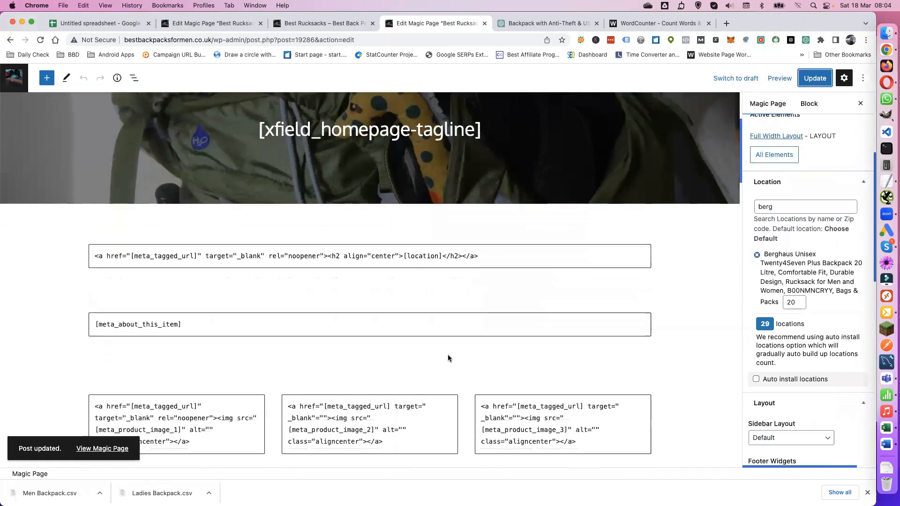
left_click(778, 80)
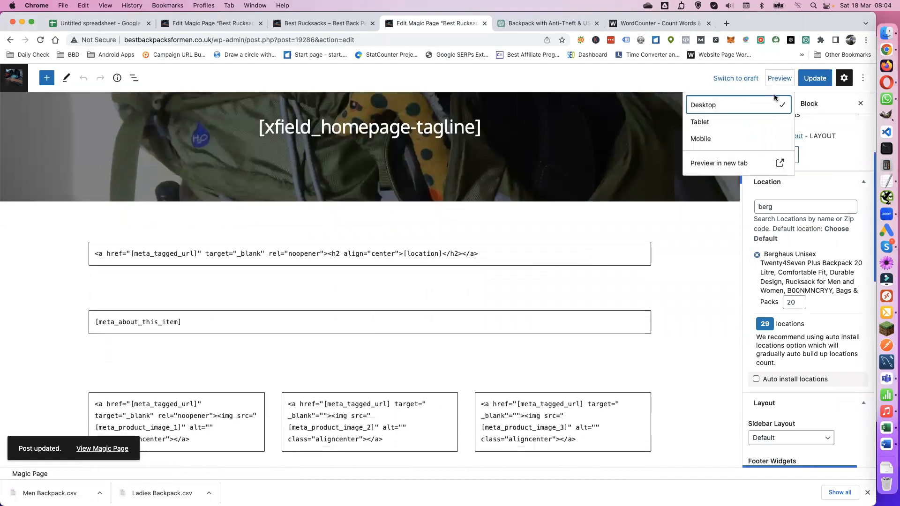
left_click(732, 164)
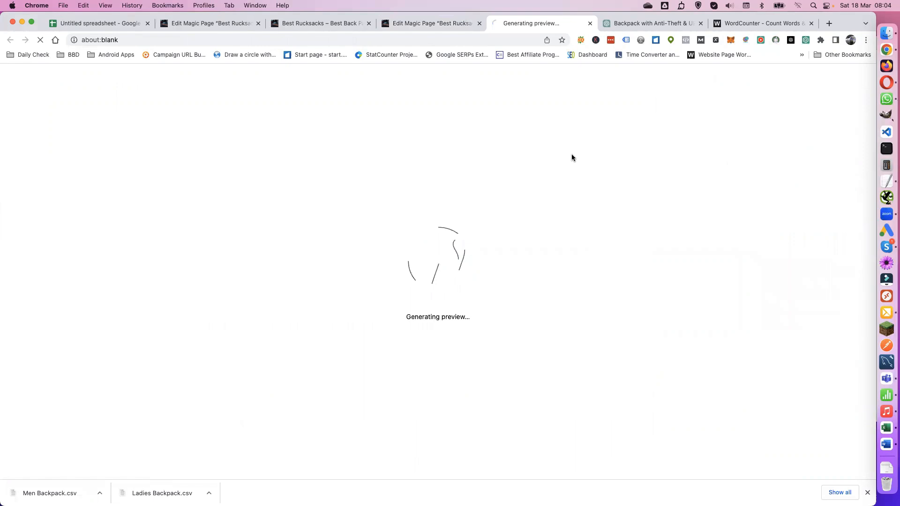
scroll(333, 348, "down", 5)
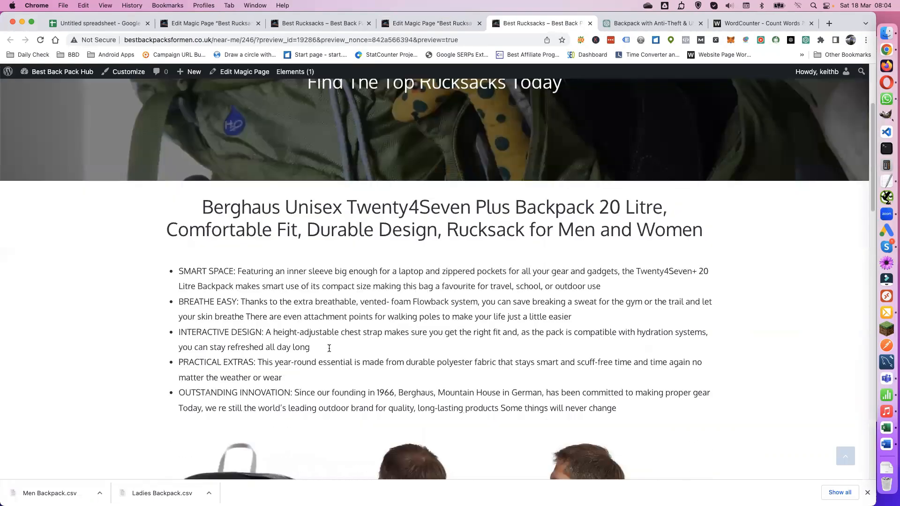
scroll(329, 348, "down", 5)
scroll(390, 344, "down", 5)
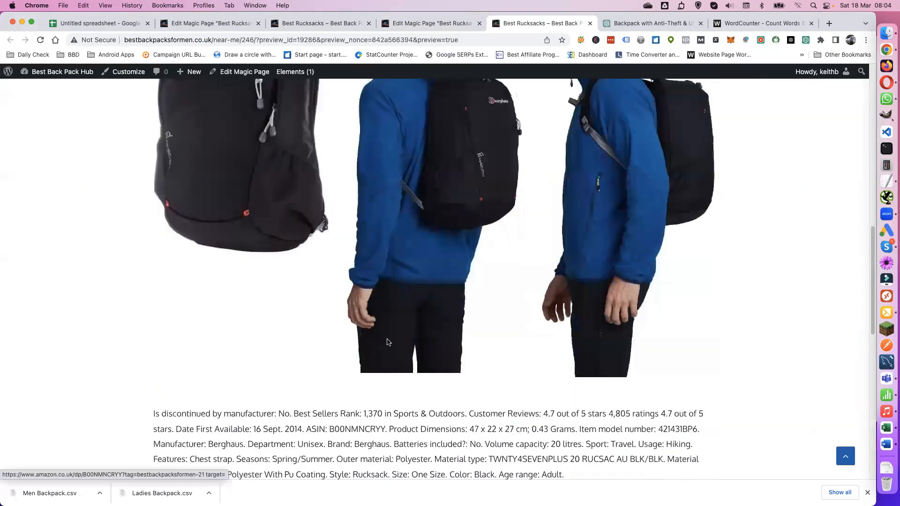
scroll(389, 338, "down", 8)
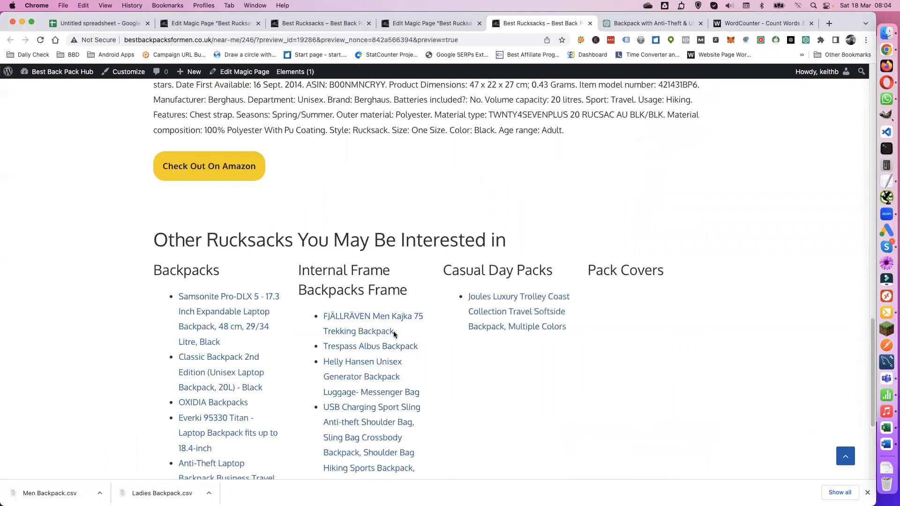
scroll(394, 334, "down", 3)
scroll(389, 337, "up", 6)
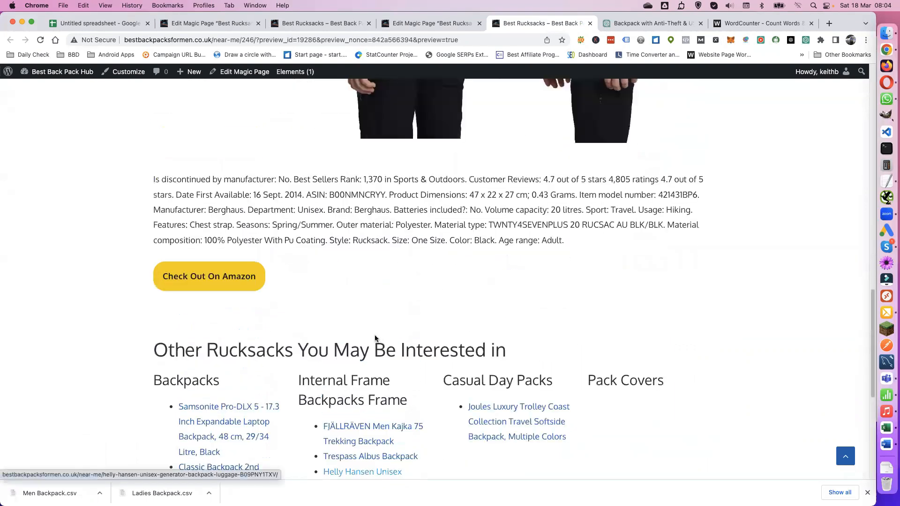
scroll(375, 338, "up", 14)
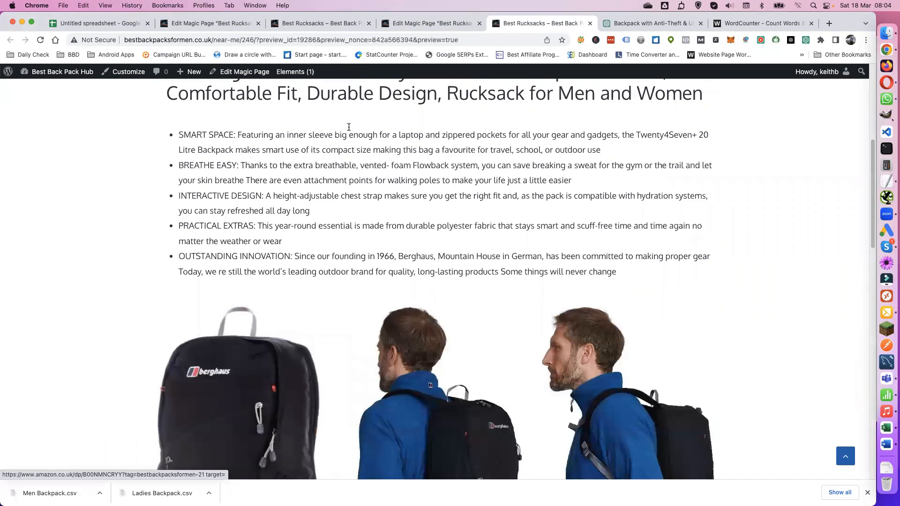
scroll(329, 73, "up", 5)
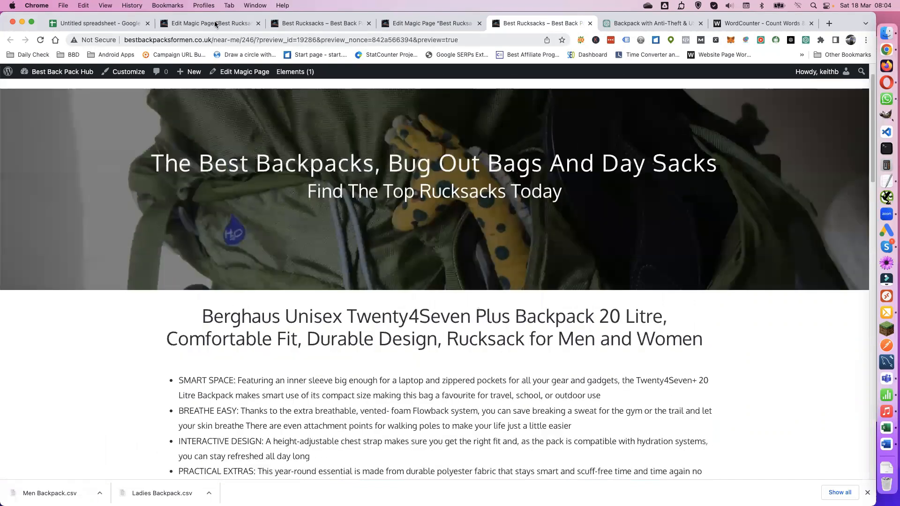
Step: Switch to the bestbackpacksforwomen.co.uk Best Rucksacks editor and duplicate the Custom HTML block containing [meta_about_this_item]
left_click(215, 23)
scroll(382, 409, "down", 2)
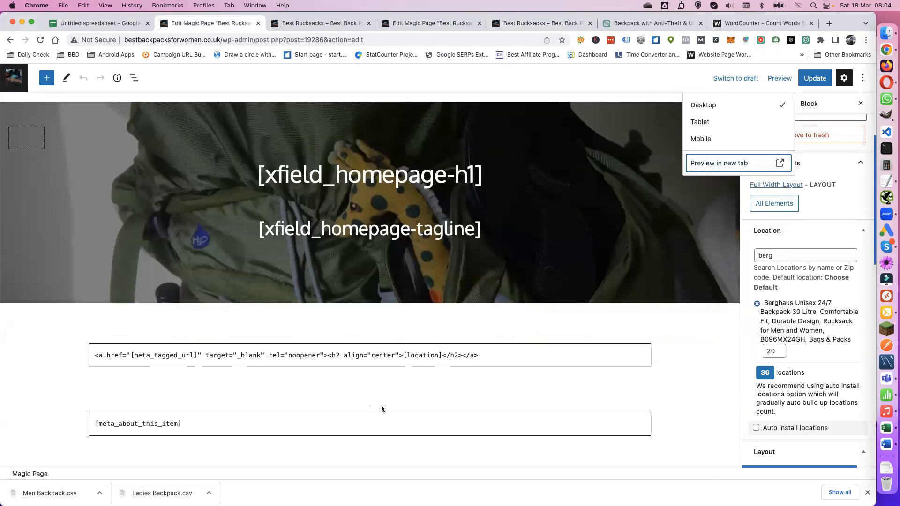
scroll(382, 408, "down", 3)
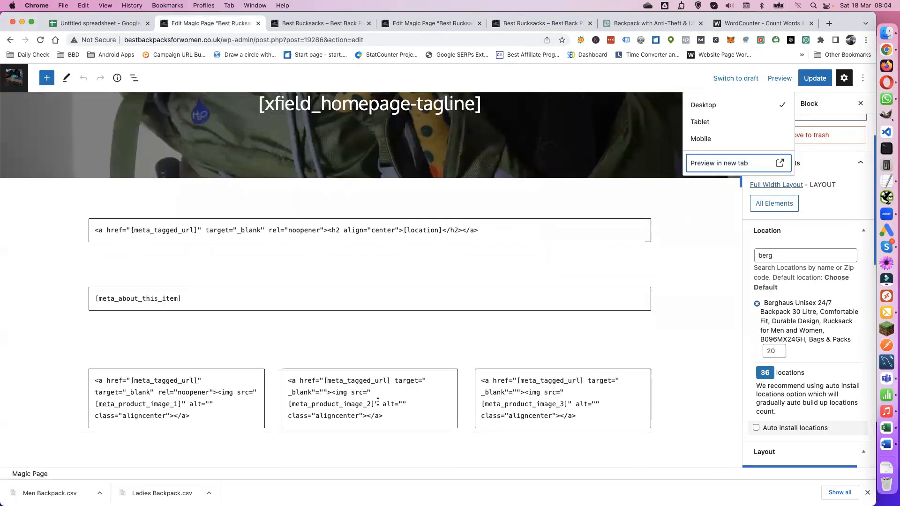
left_click(291, 299)
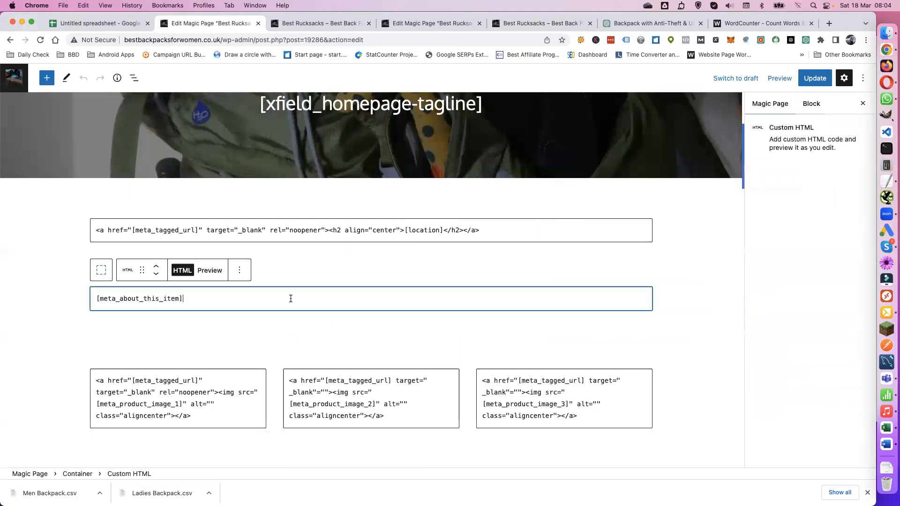
left_click(241, 270)
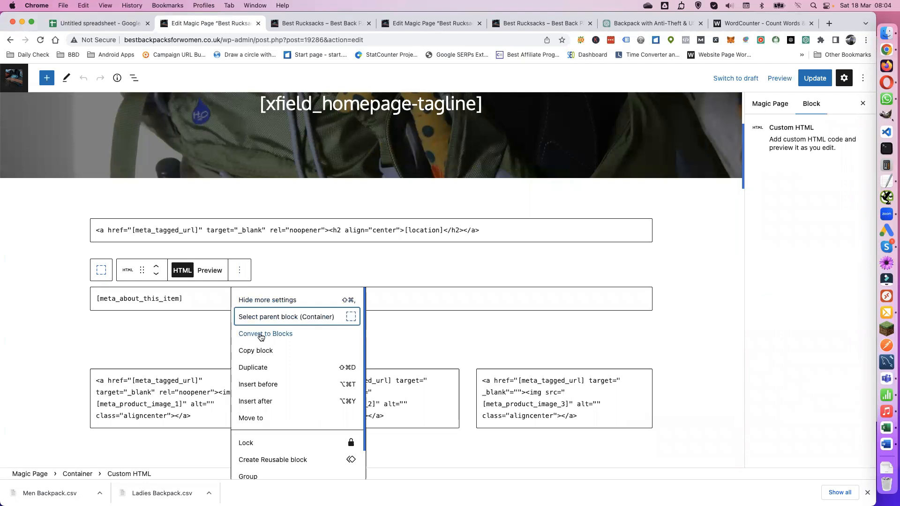
left_click(258, 351)
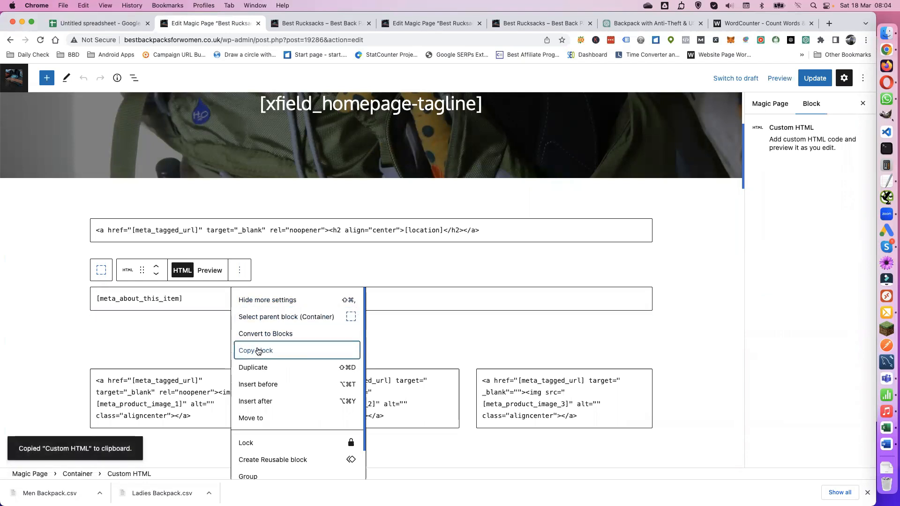
left_click(260, 368)
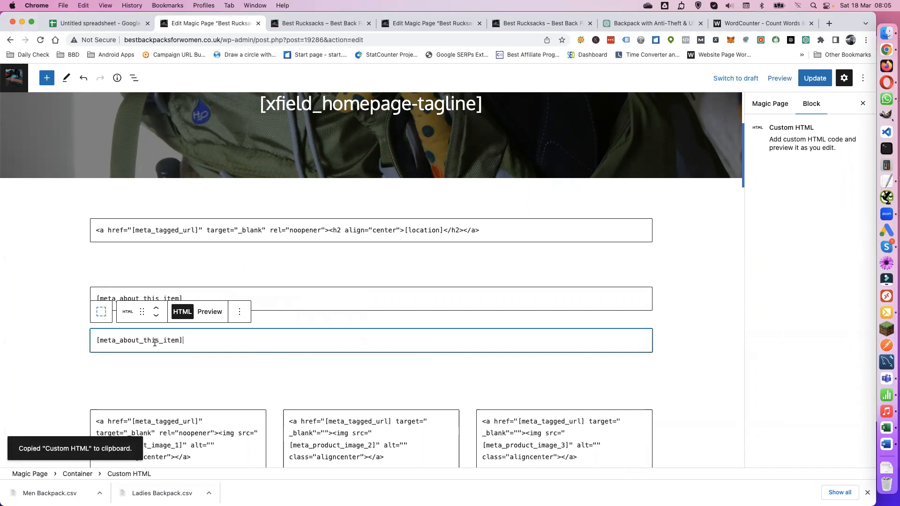
Step: Copy the Product Description shortcode from the Magic Page location shortcodes and replace the duplicated block's content with [meta_product_description]
left_click(771, 103)
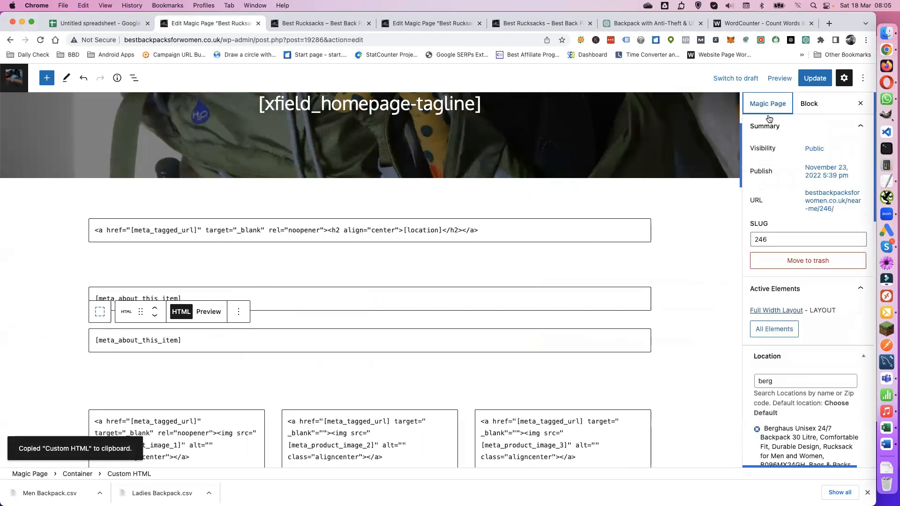
scroll(796, 372, "down", 10)
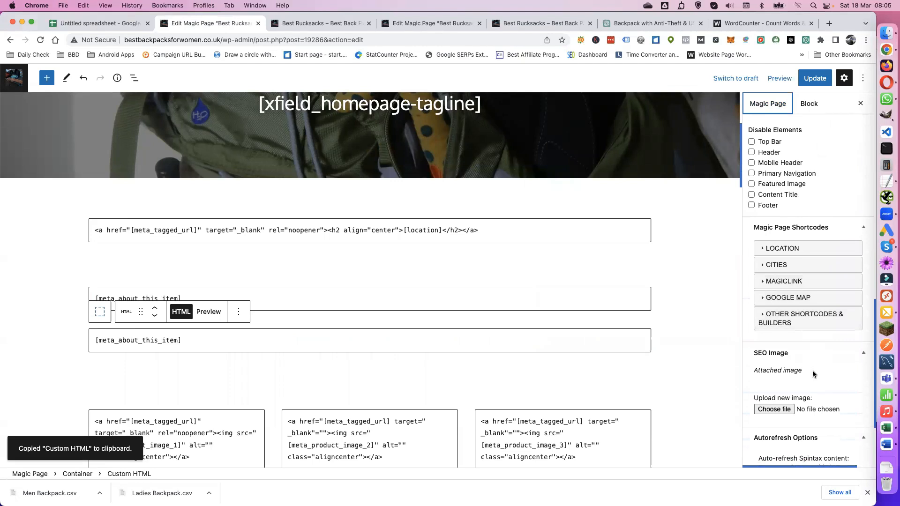
scroll(810, 370, "up", 3)
left_click(793, 257)
scroll(788, 329, "down", 4)
scroll(787, 365, "down", 5)
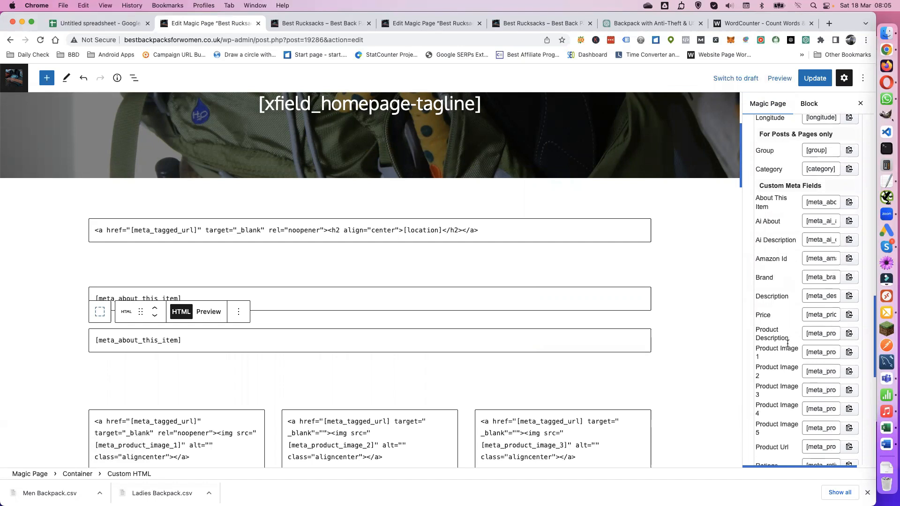
left_click(849, 334)
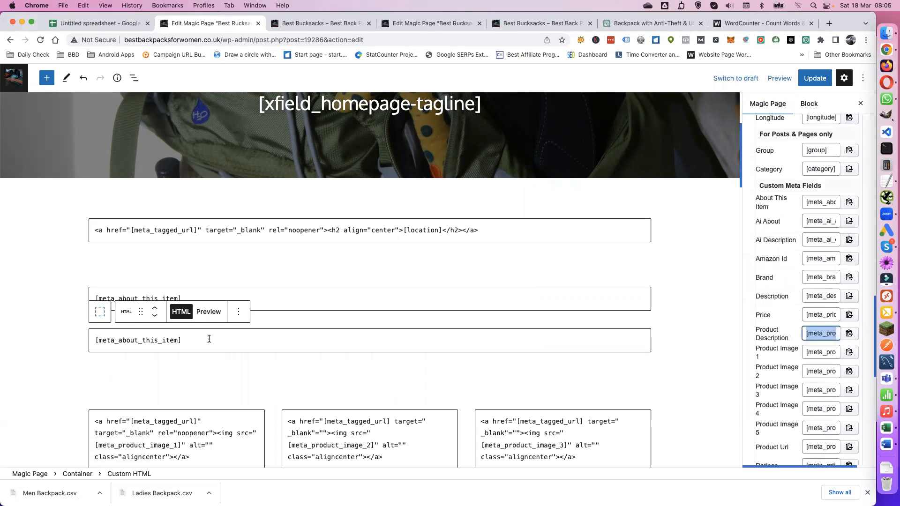
left_click(178, 341)
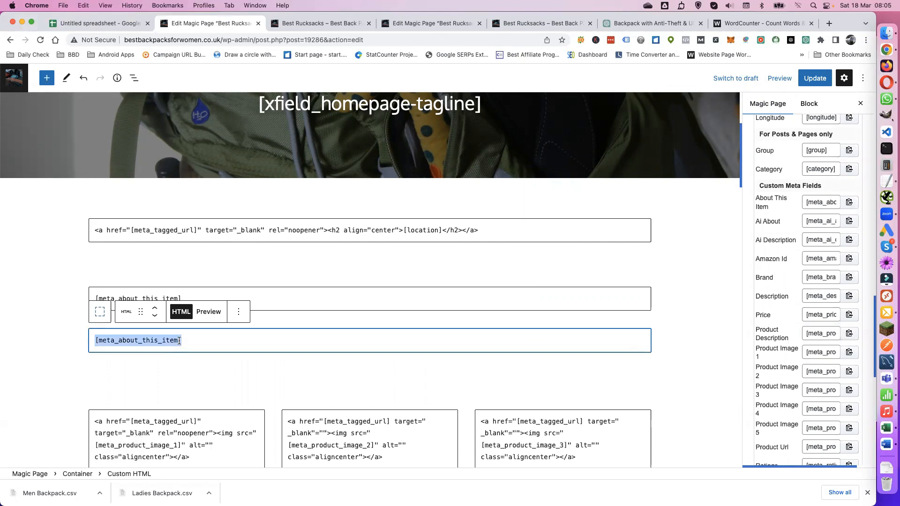
key("super+v")
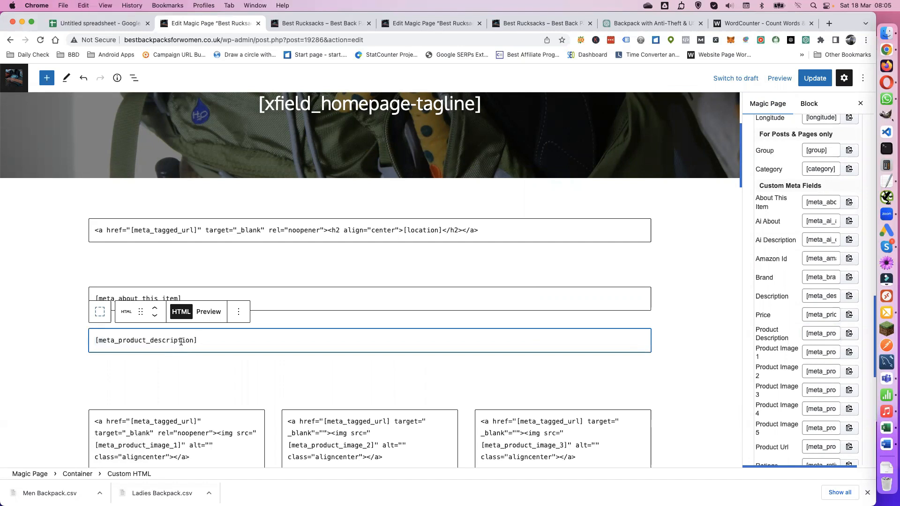
Step: Duplicate the spacer below the product description, move the copy up between the about-item and description blocks, and update the page
left_click(185, 374)
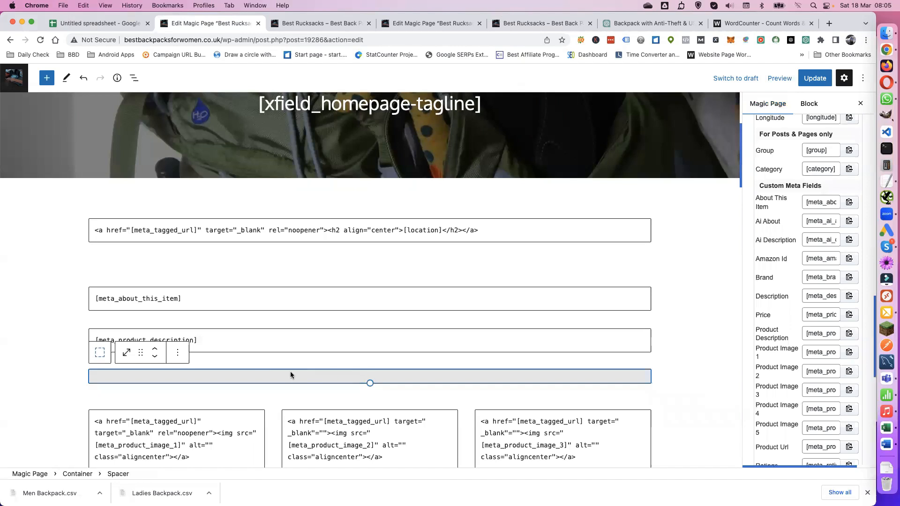
left_click(179, 355)
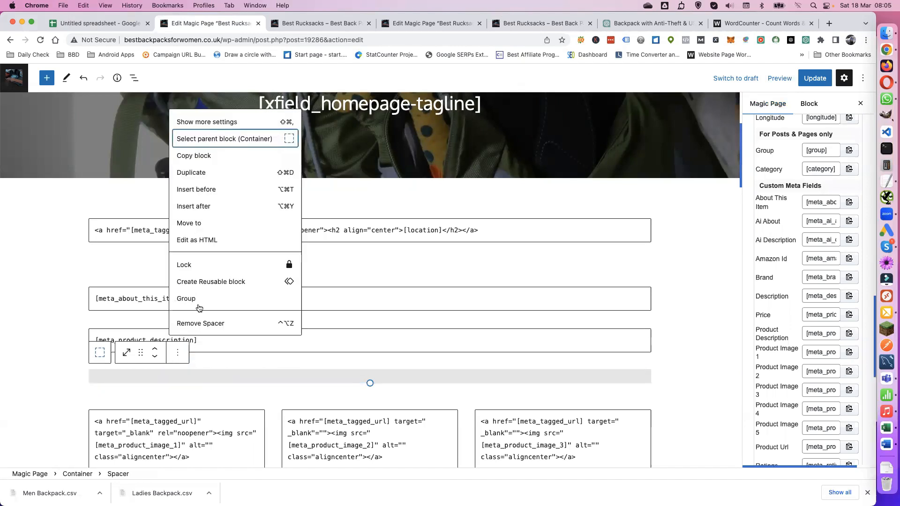
left_click(197, 174)
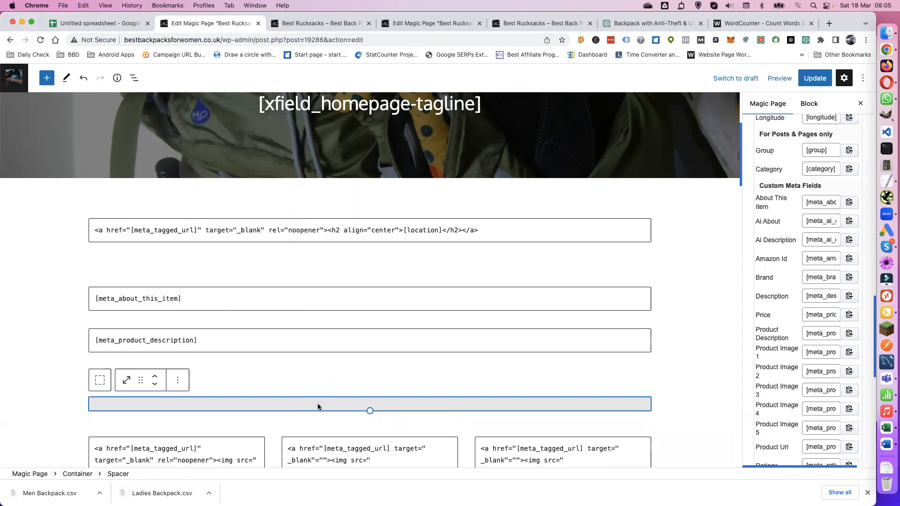
left_click(155, 377)
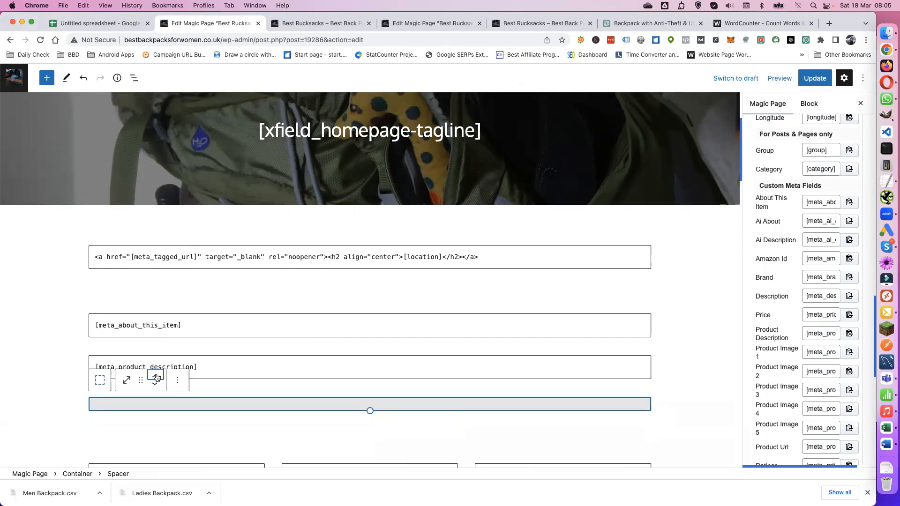
left_click(155, 376)
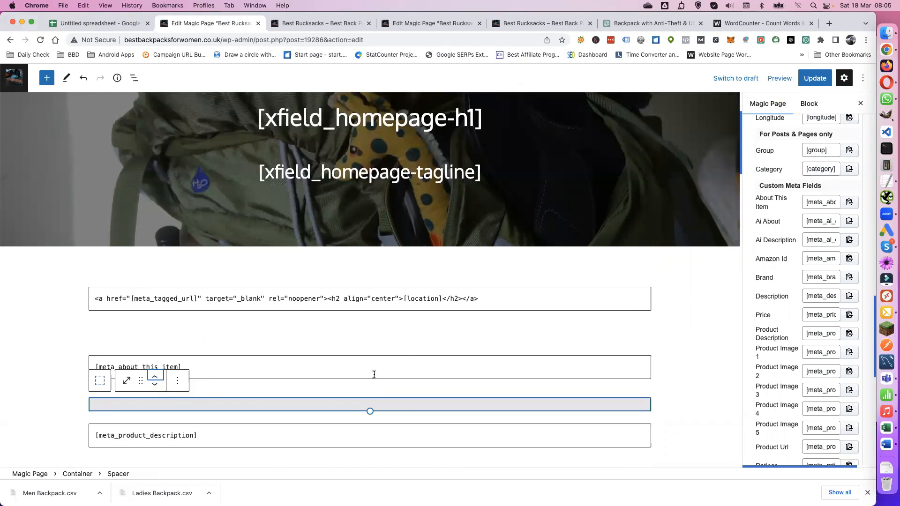
scroll(374, 374, "down", 5)
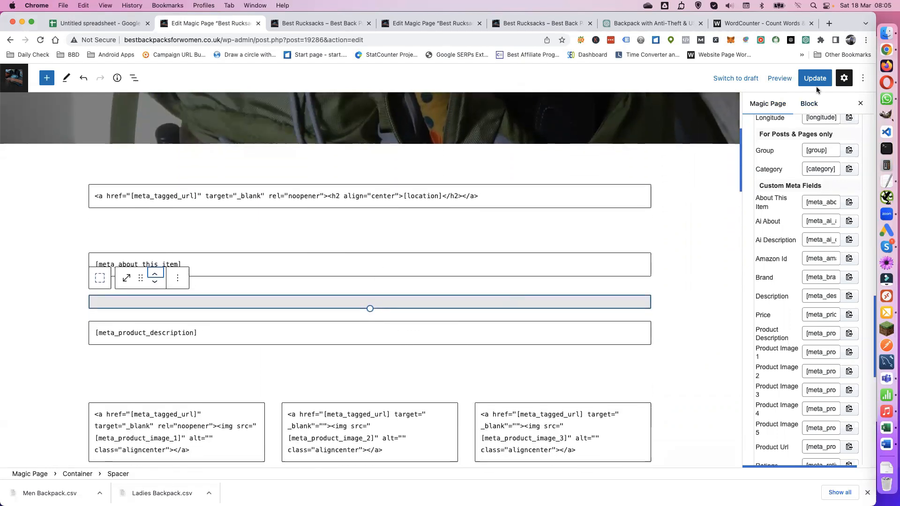
left_click(816, 87)
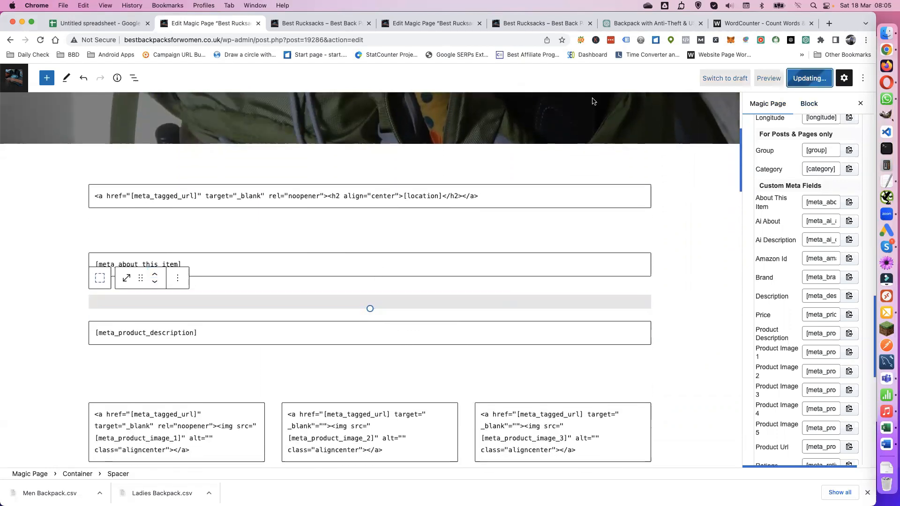
Step: Switch to the bestbackpacksformen.co.uk template editor, duplicate the [meta_about_this_item] block and replace the copy's content with [meta_product_description]
left_click(314, 22)
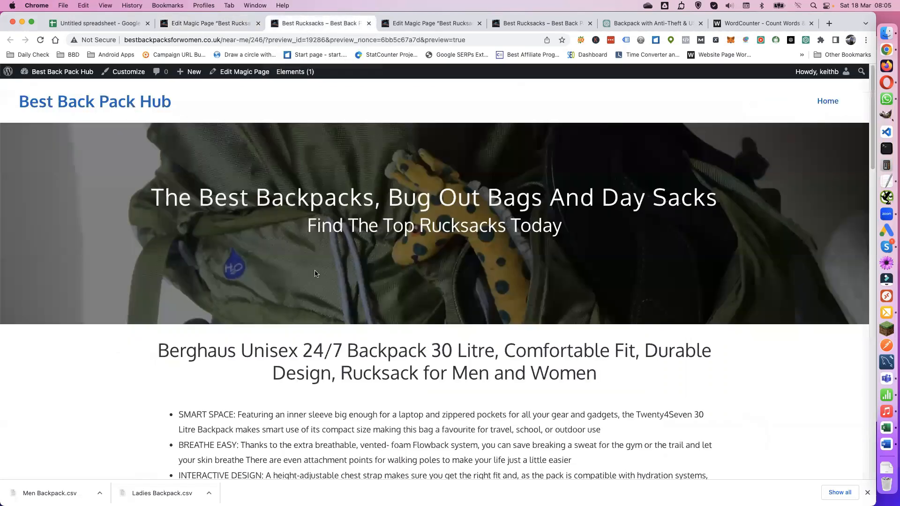
left_click(392, 22)
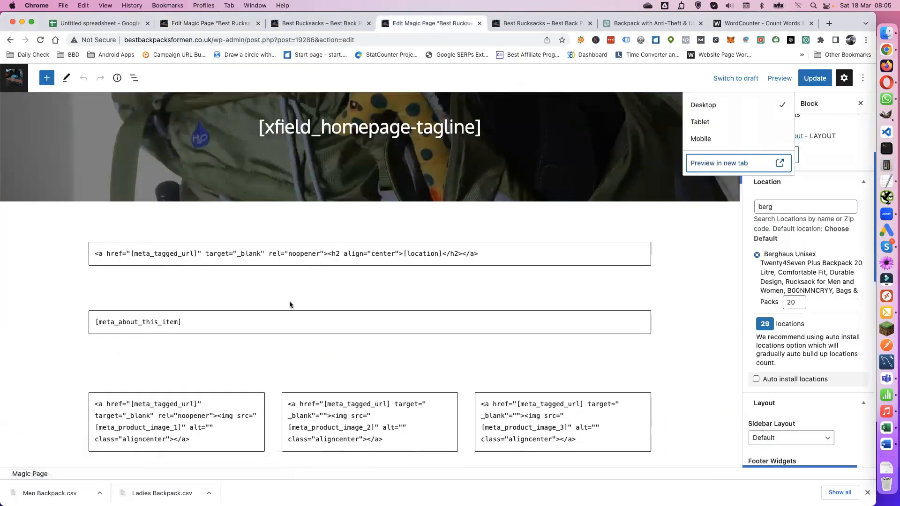
left_click(251, 324)
left_click(240, 297)
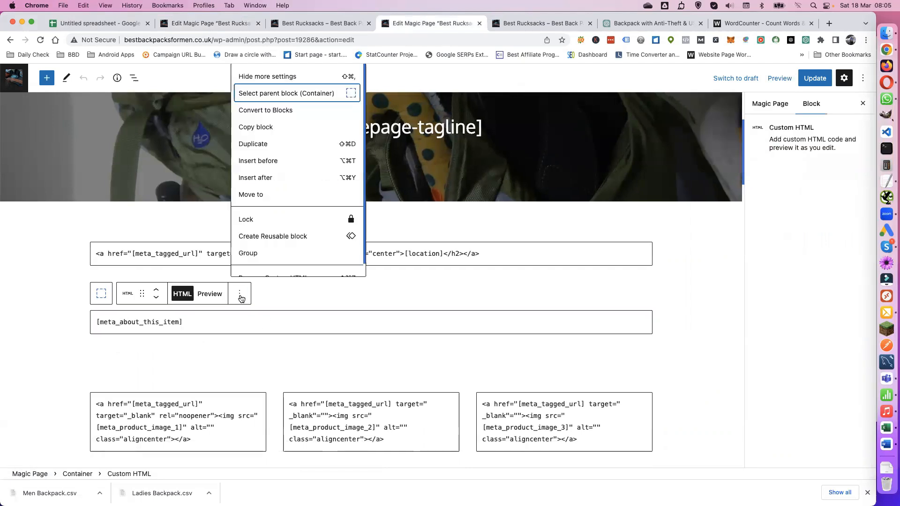
left_click(259, 144)
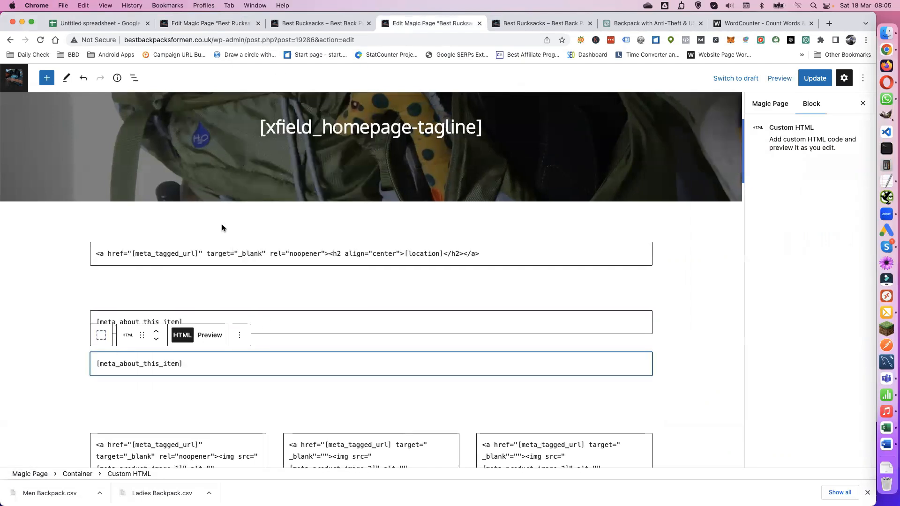
triple_click(179, 367)
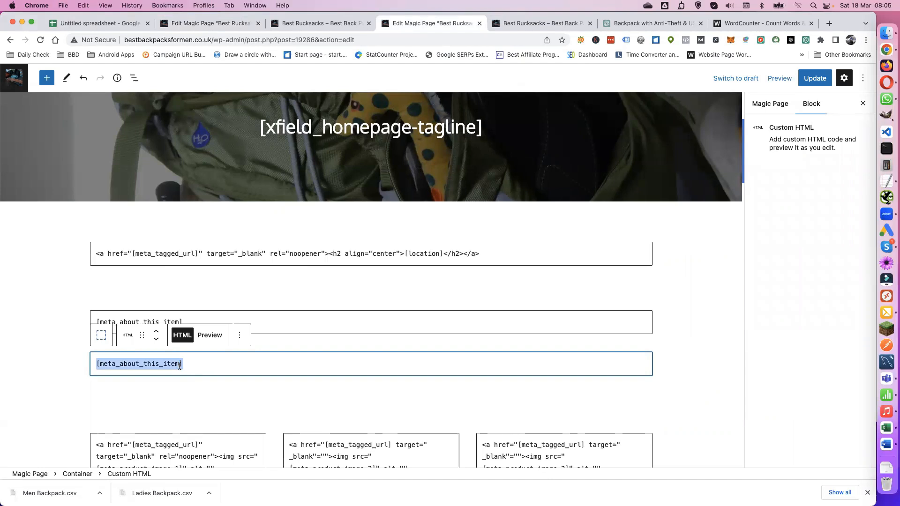
type("[meta_product_description]")
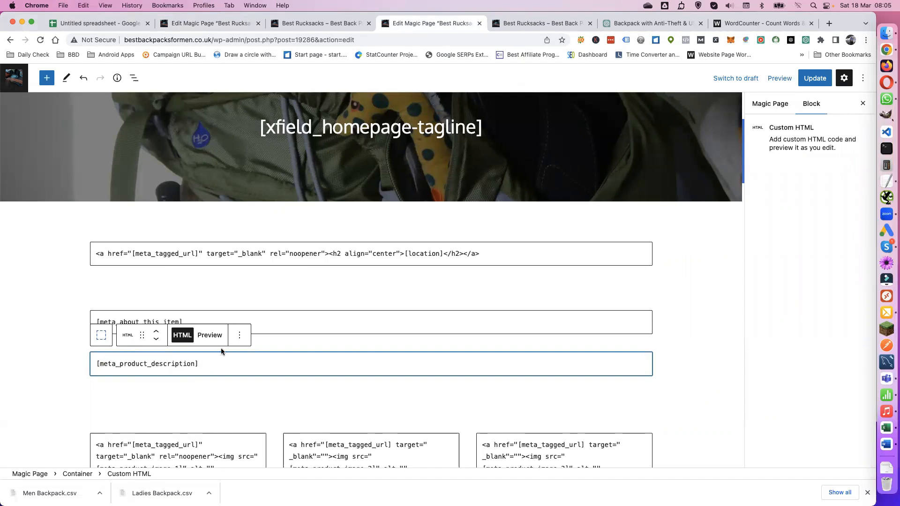
Step: Duplicate the spacer below the product description block and move the copy up between the about-item and description blocks
left_click(220, 390)
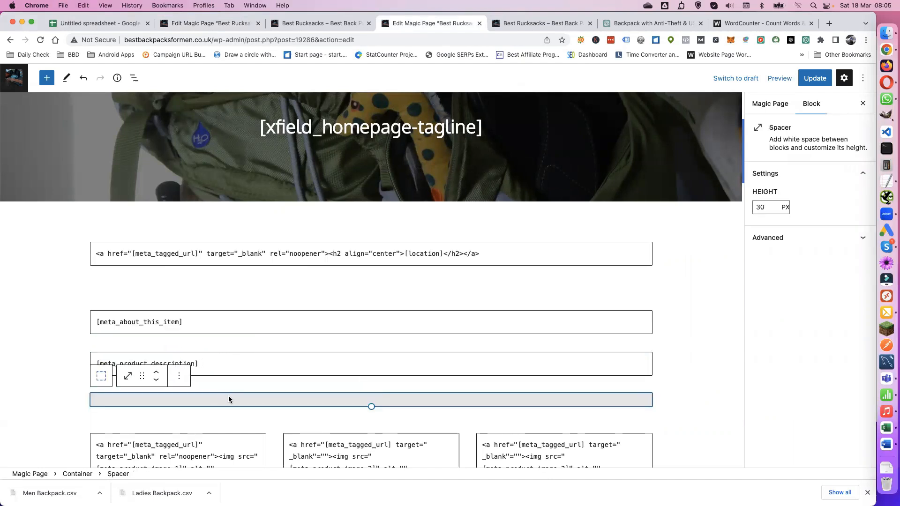
left_click(185, 378)
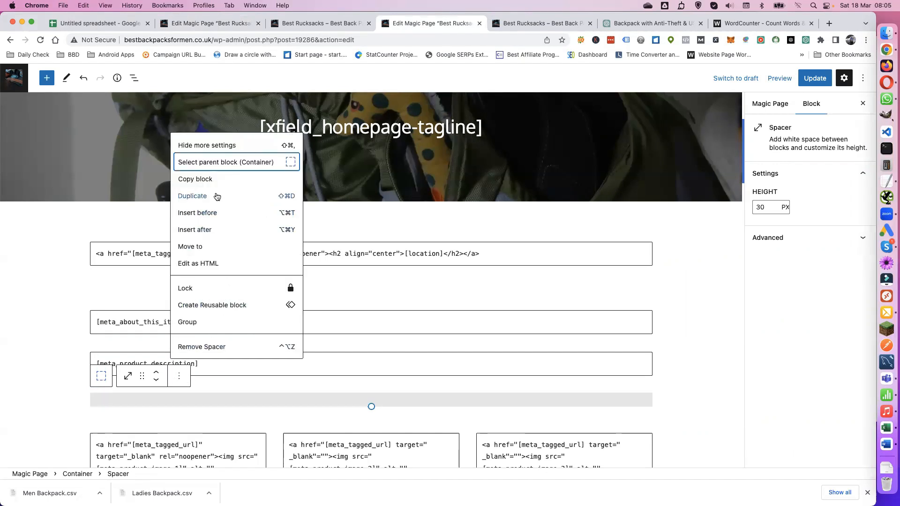
left_click(201, 196)
left_click(156, 400)
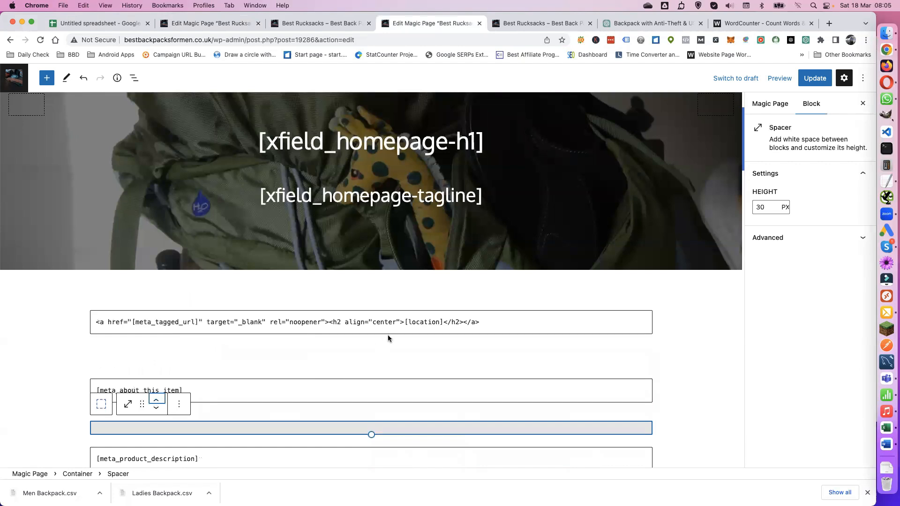
scroll(388, 337, "down", 3)
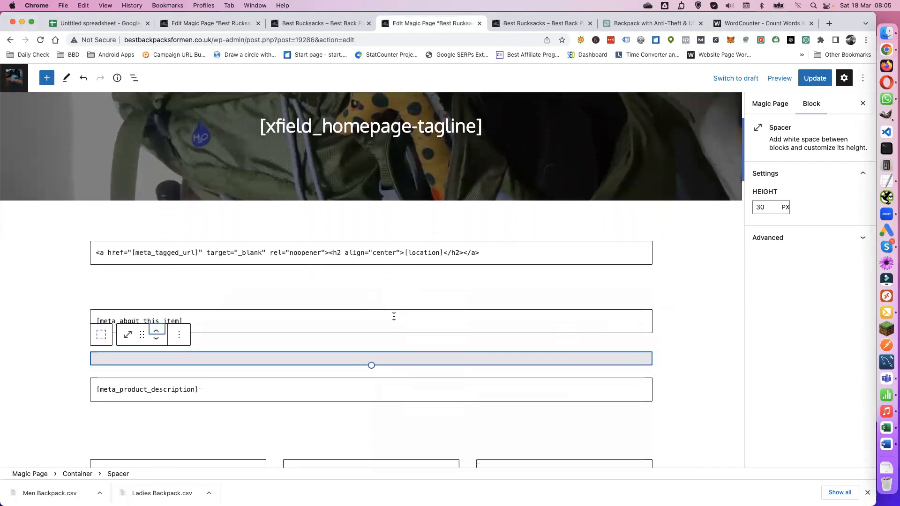
scroll(394, 316, "down", 1)
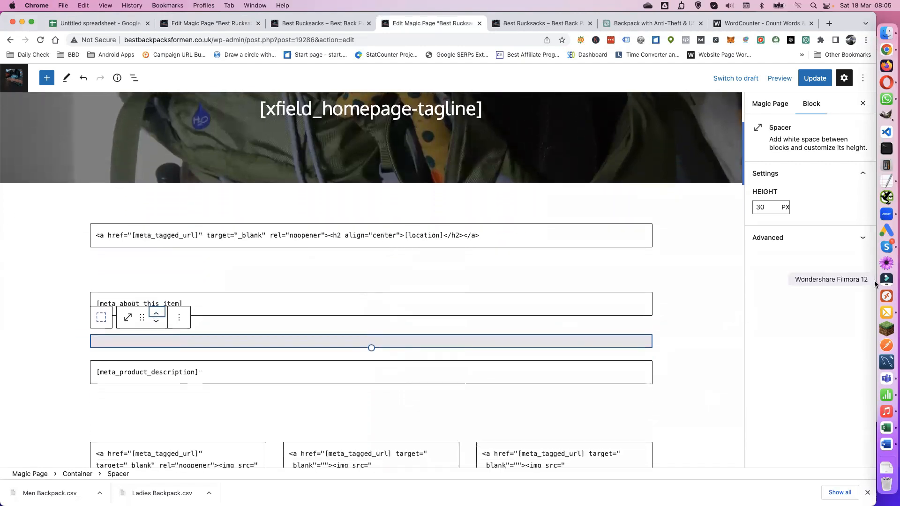
Step: Copy the Ai About shortcode from the custom meta fields of the Magic Page location shortcodes
left_click(769, 104)
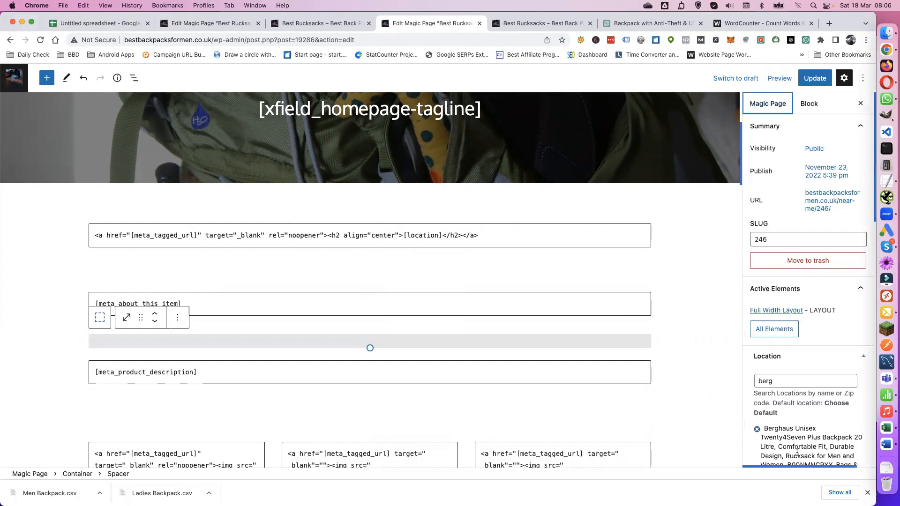
scroll(804, 408, "down", 5)
scroll(803, 408, "down", 8)
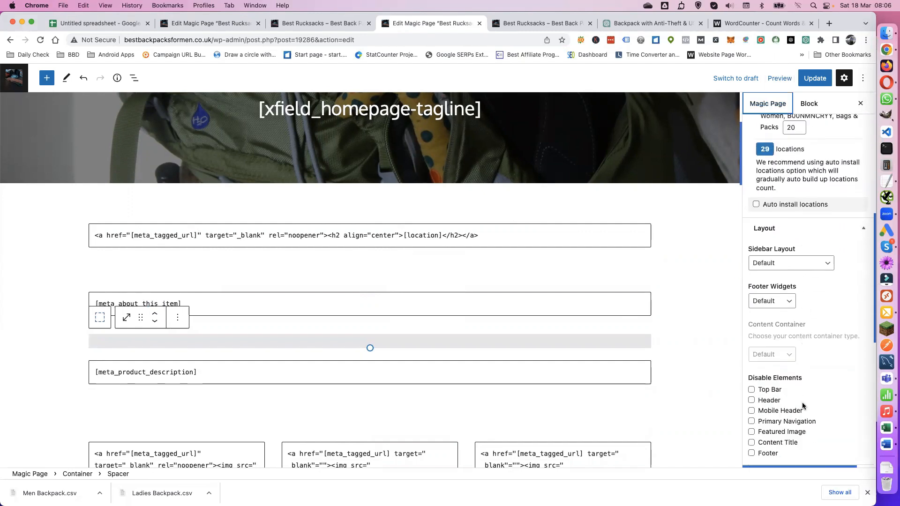
left_click(765, 311)
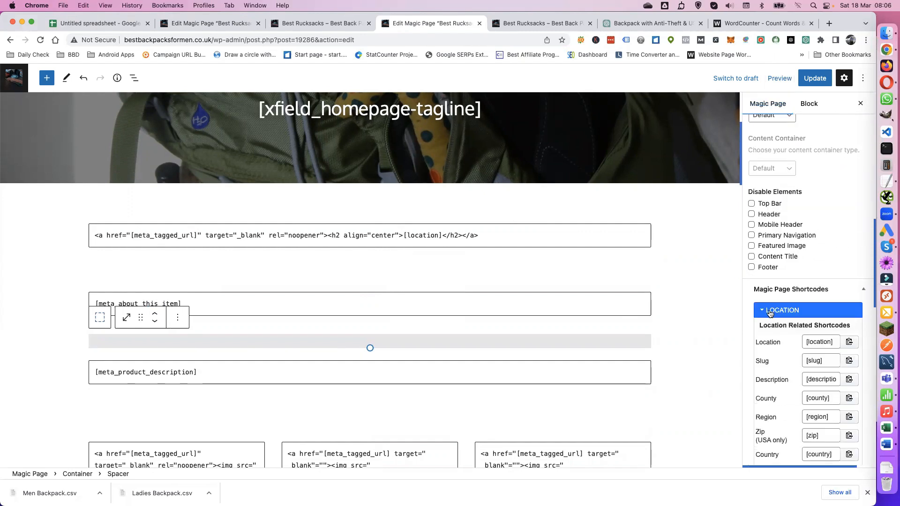
scroll(781, 388, "down", 3)
scroll(781, 387, "down", 5)
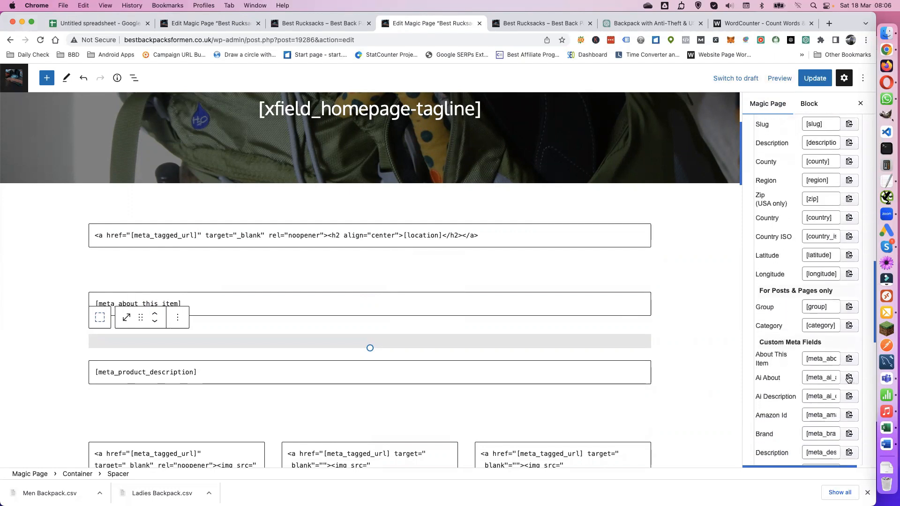
left_click(849, 378)
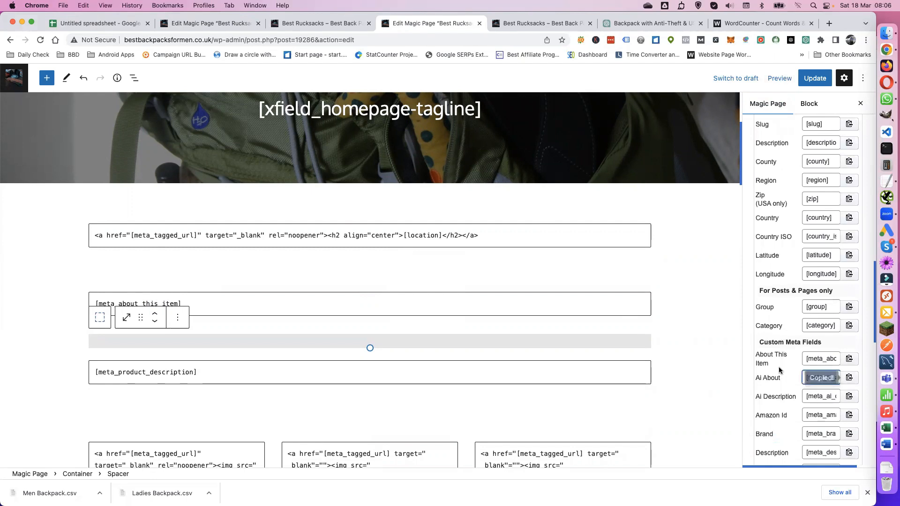
Step: Duplicate the [meta_about_this_item] block and replace the copy's content with [meta_ai_about]
triple_click(190, 303)
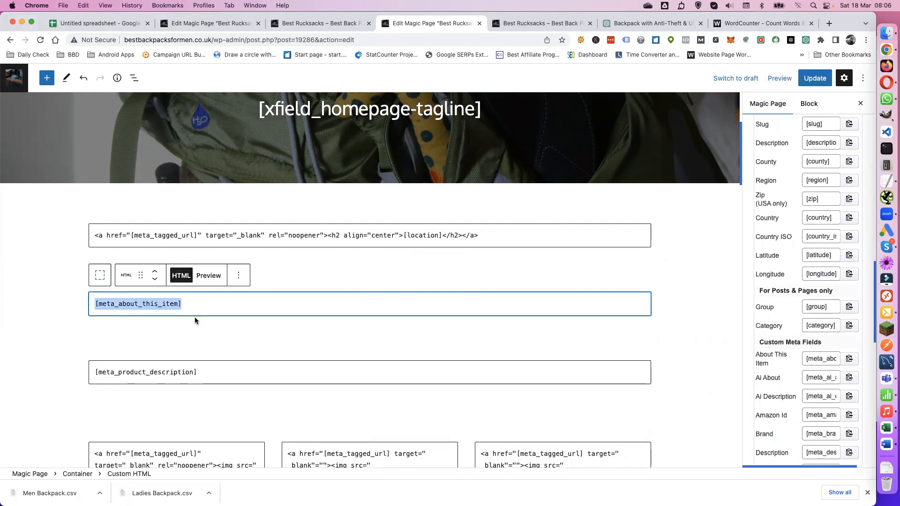
left_click(234, 308)
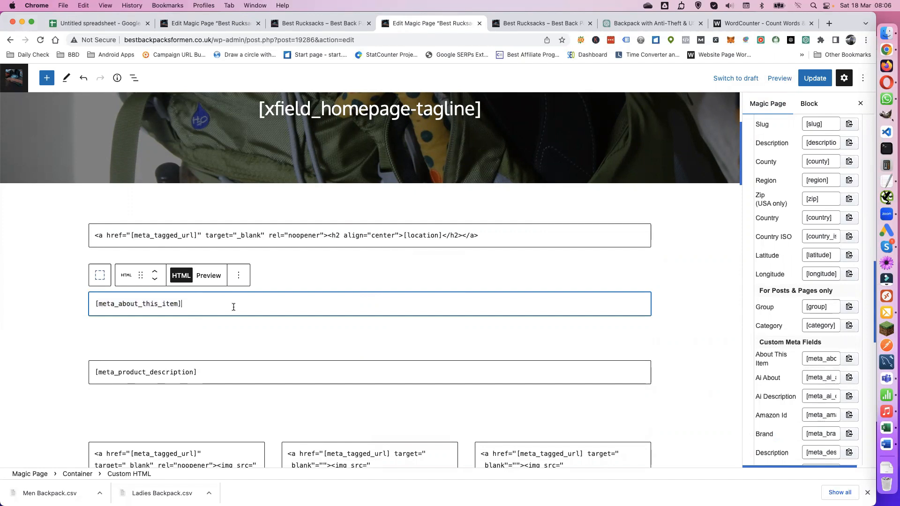
left_click(239, 279)
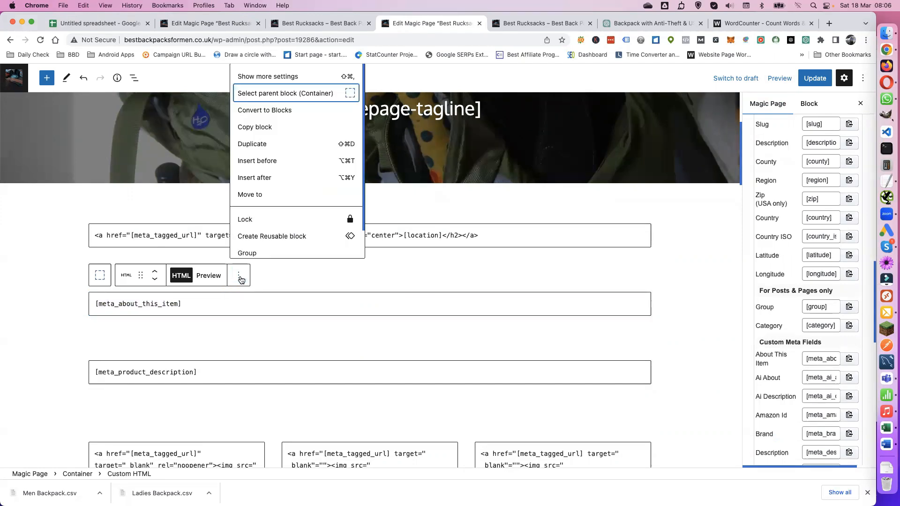
left_click(263, 146)
triple_click(179, 345)
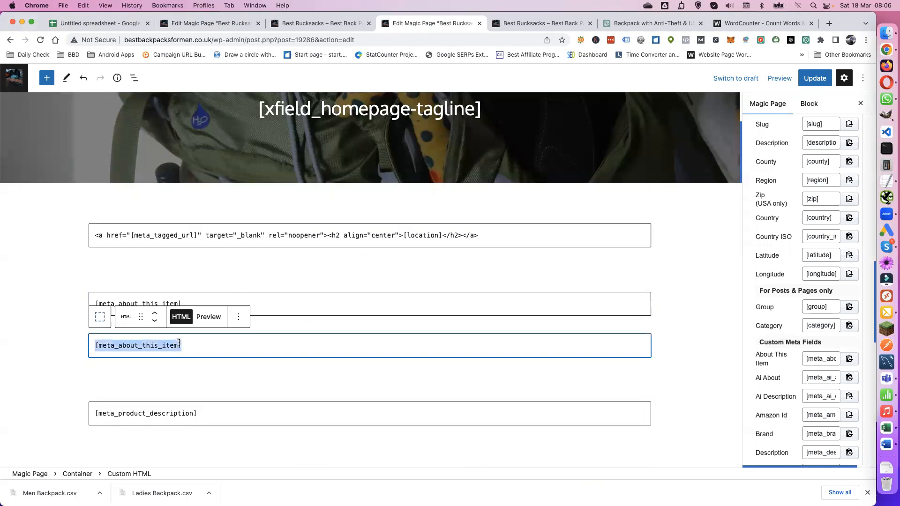
key("super+v")
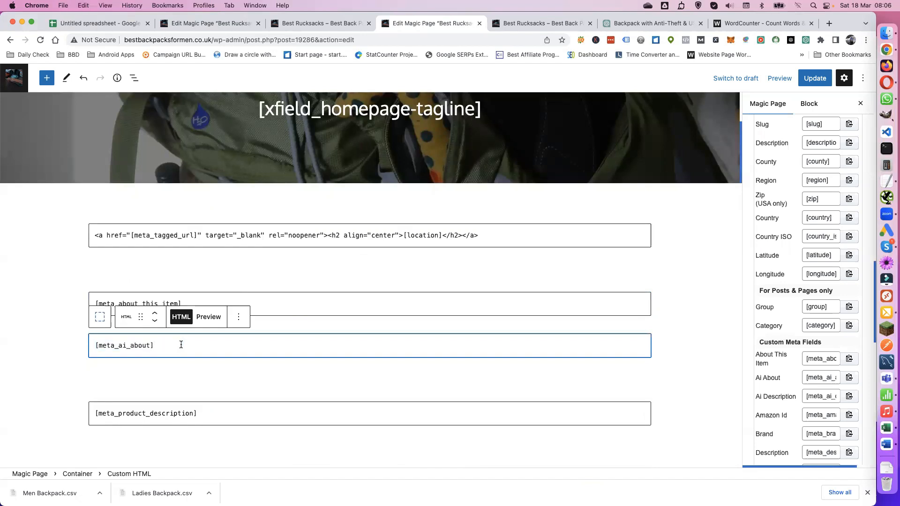
Step: Duplicate the Custom HTML block containing [meta_product_description]
left_click(213, 413)
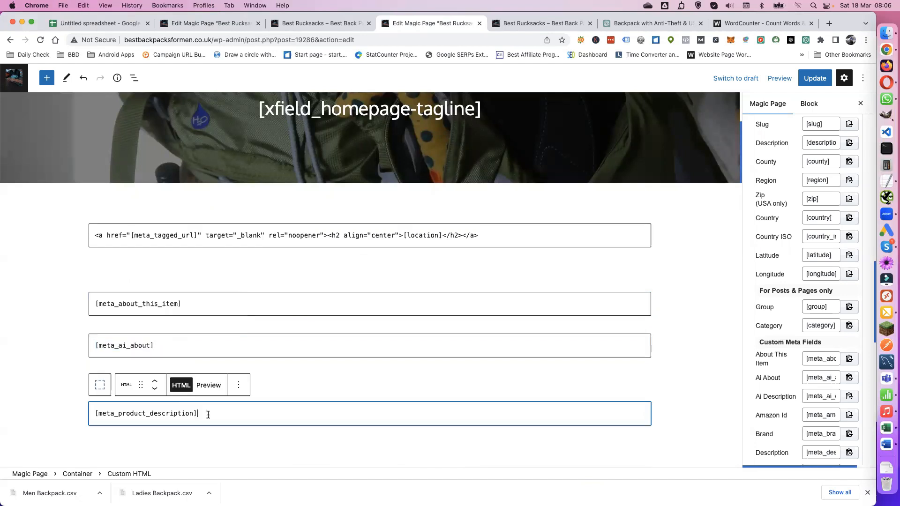
left_click(238, 387)
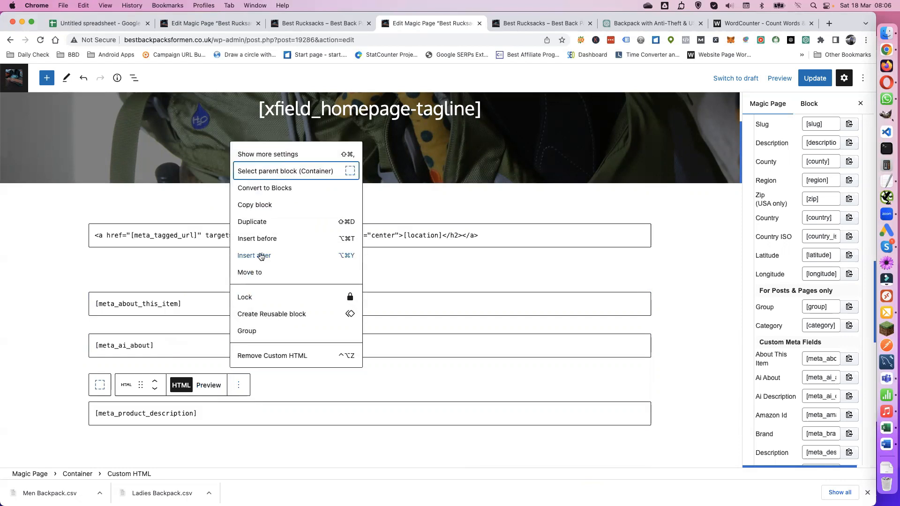
left_click(262, 222)
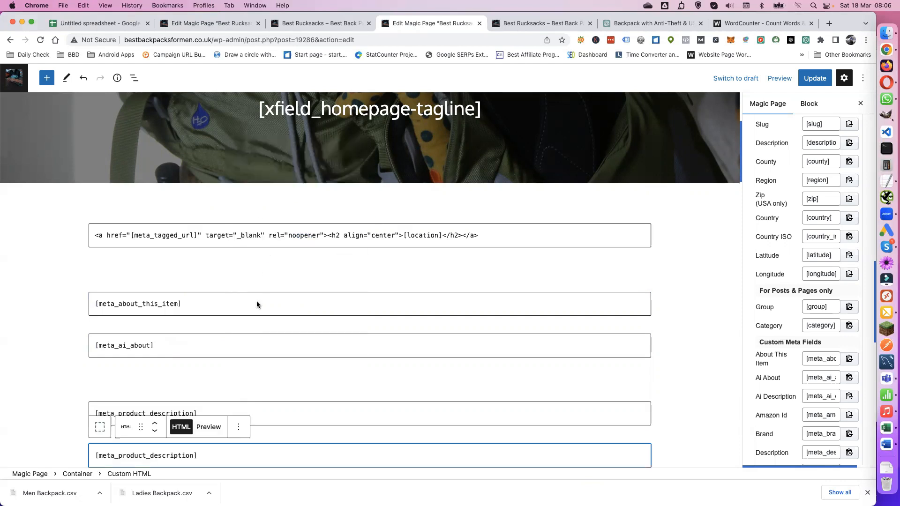
Step: Replace the duplicated description block's content with the copied Ai Description shortcode, [meta_ai_description], and update the page
left_click(849, 397)
key("super+c")
left_click(196, 455)
key("super+a")
key("super+v")
scroll(325, 431, "down", 3)
scroll(322, 436, "down", 2)
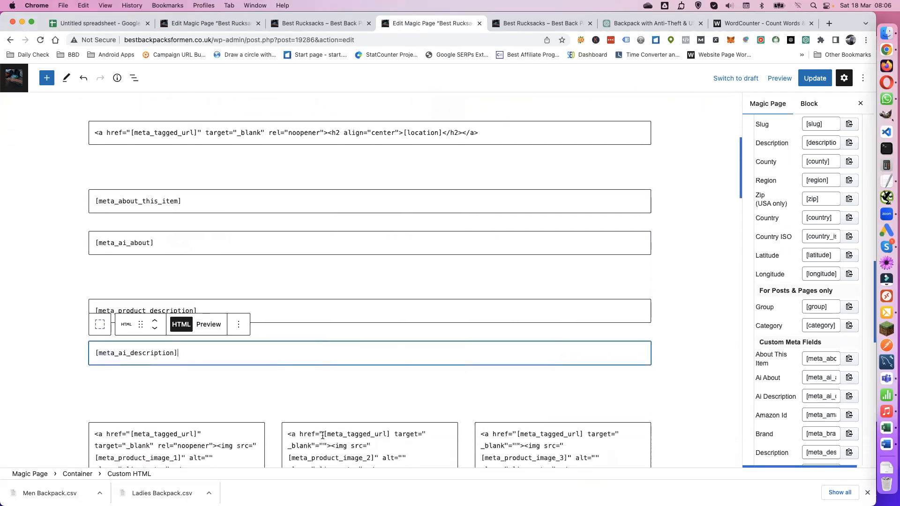
scroll(322, 437, "up", 2)
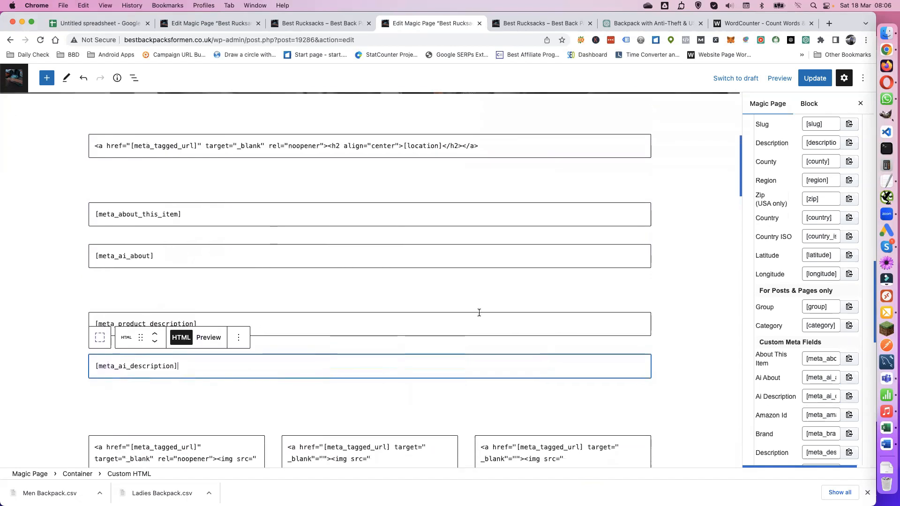
left_click(812, 82)
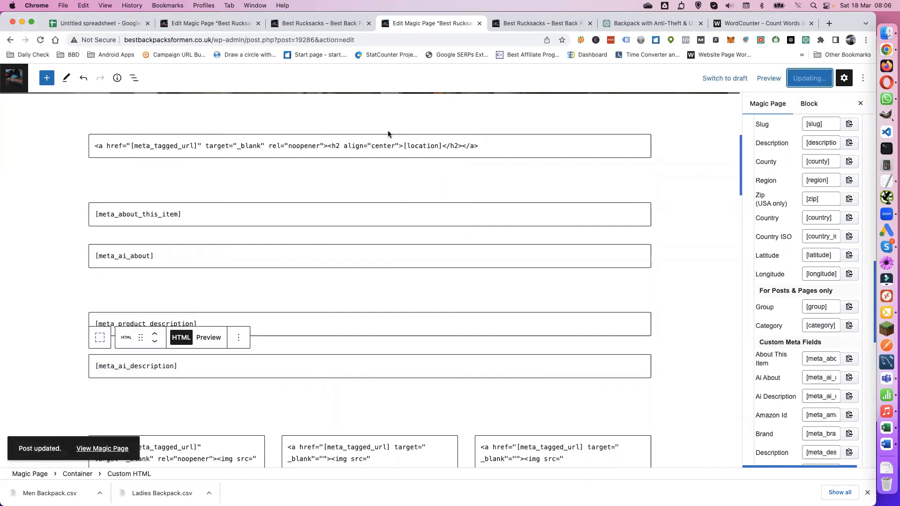
Step: Reload the women's Best Rucksacks preview and examine the product description paragraph between the feature list and the images
left_click(297, 21)
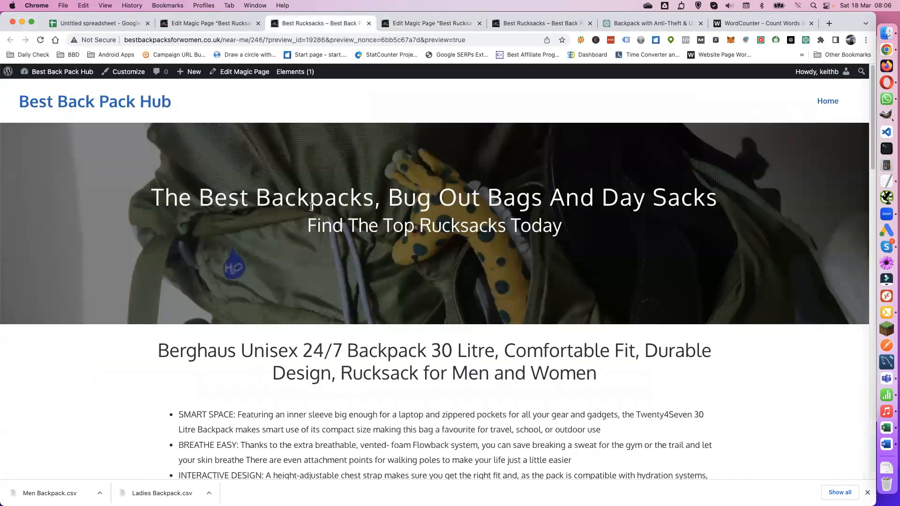
scroll(312, 207, "down", 9)
scroll(270, 194, "up", 4)
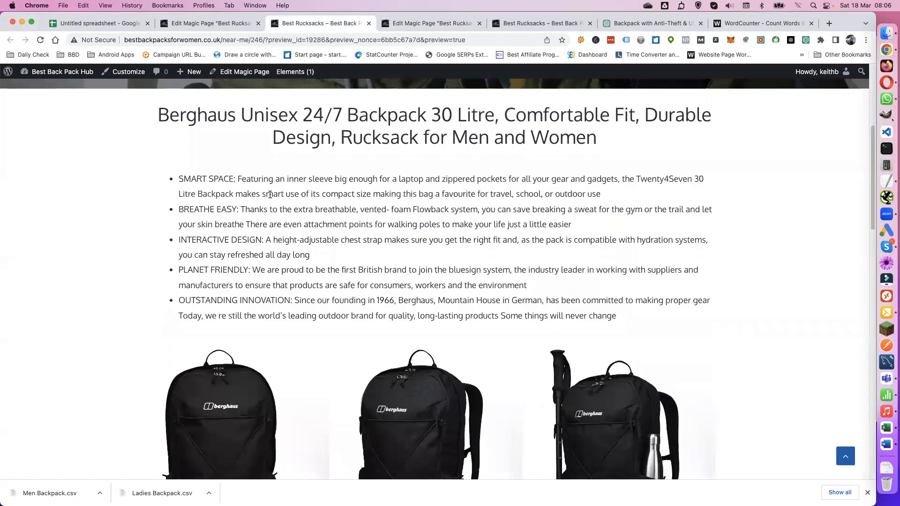
scroll(270, 194, "down", 10)
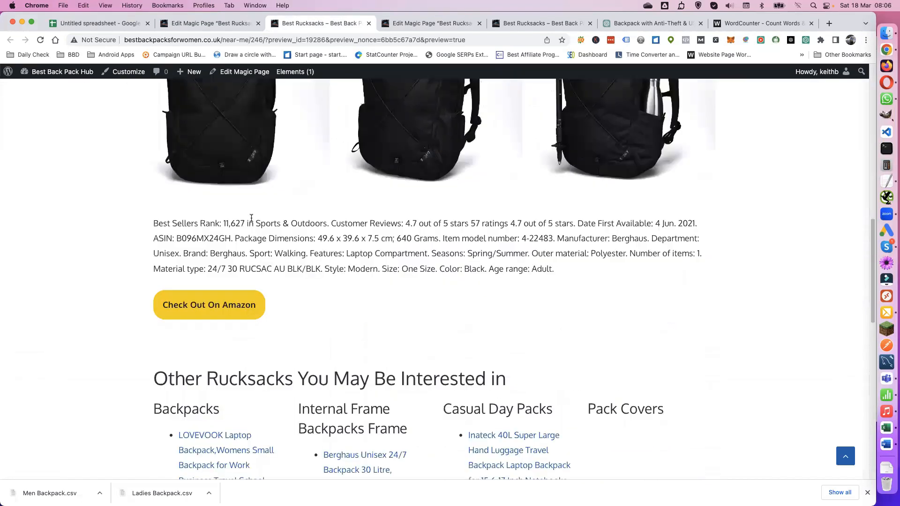
scroll(251, 218, "down", 2)
left_click(40, 40)
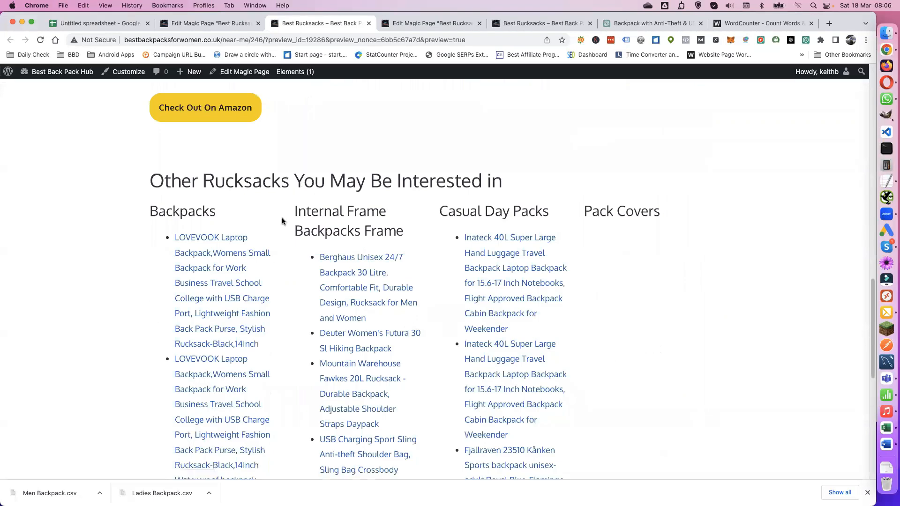
scroll(282, 218, "up", 4)
scroll(282, 216, "up", 7)
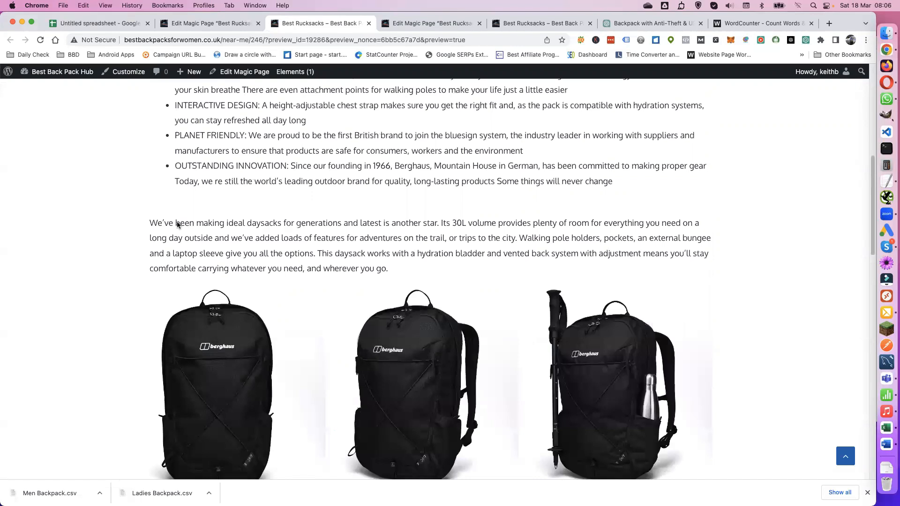
scroll(183, 225, "up", 1)
left_click_drag(154, 239, 512, 286)
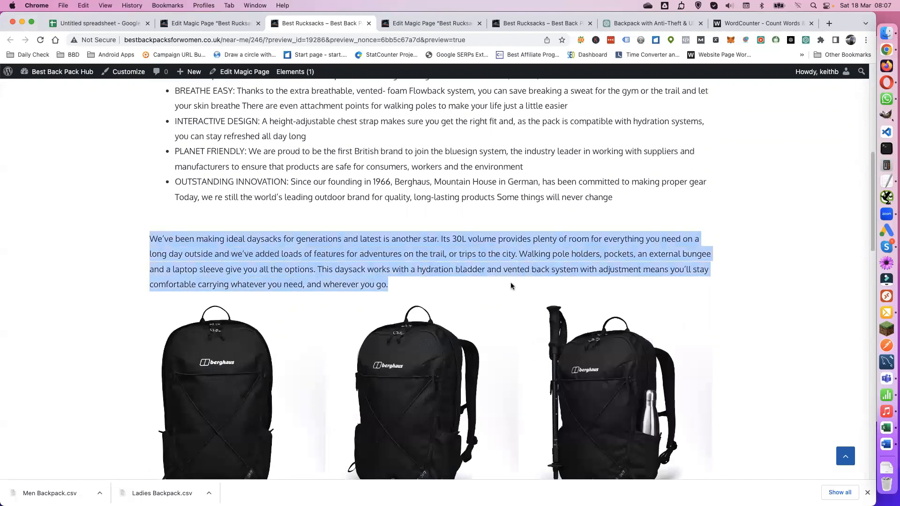
Step: Switch to the men's Best Rucksacks preview, reload it and examine the text between the feature list and the product images
left_click(417, 25)
left_click(495, 27)
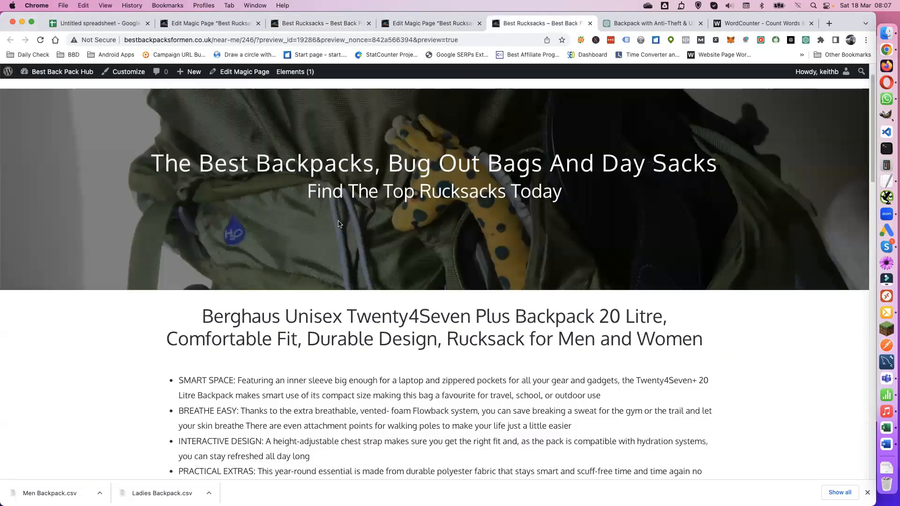
scroll(318, 223, "down", 2)
scroll(315, 220, "down", 10)
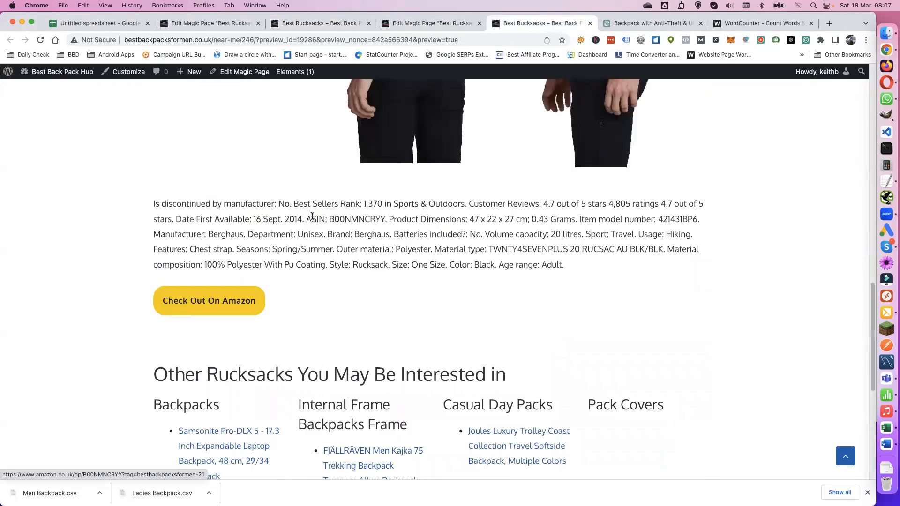
scroll(295, 225, "up", 4)
scroll(293, 229, "up", 8)
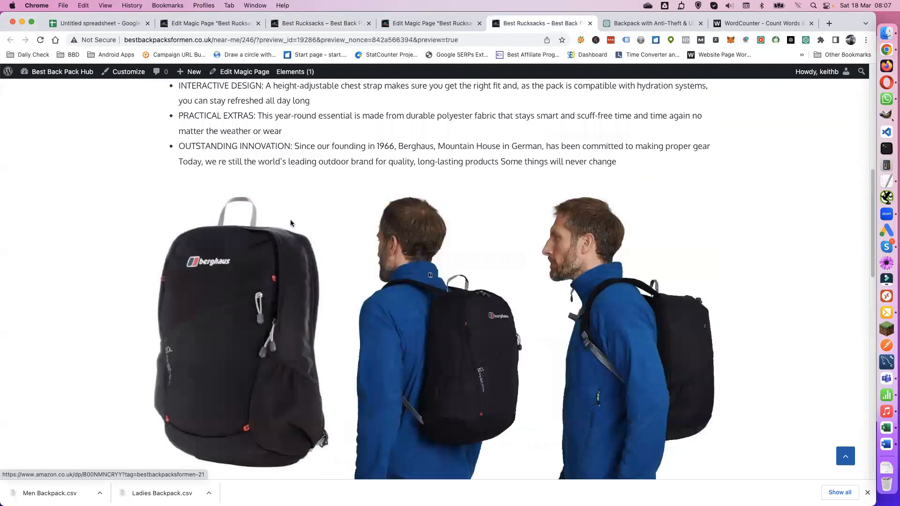
left_click(40, 41)
scroll(275, 217, "down", 1)
scroll(264, 210, "down", 2)
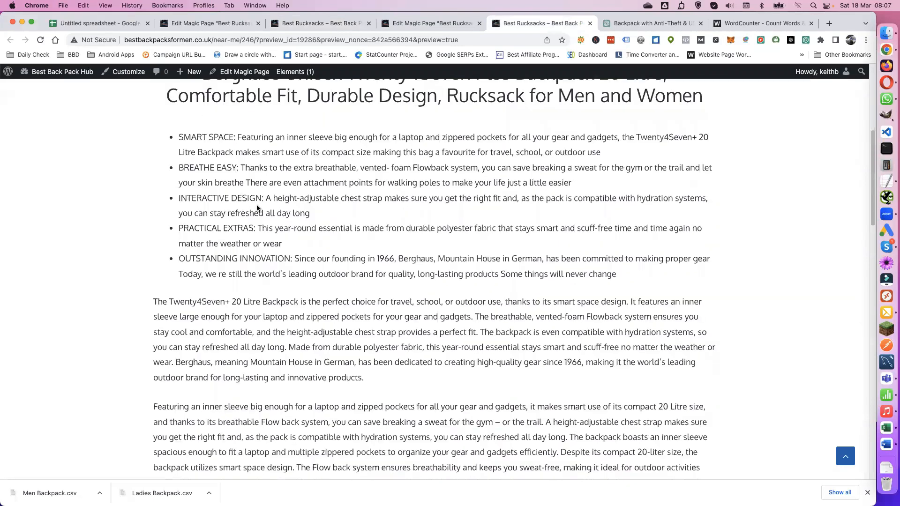
Step: Compare the men's Berghaus product feature list with the AI-written about paragraph and the description text below it
scroll(212, 184, "up", 2)
left_click_drag(179, 166, 618, 306)
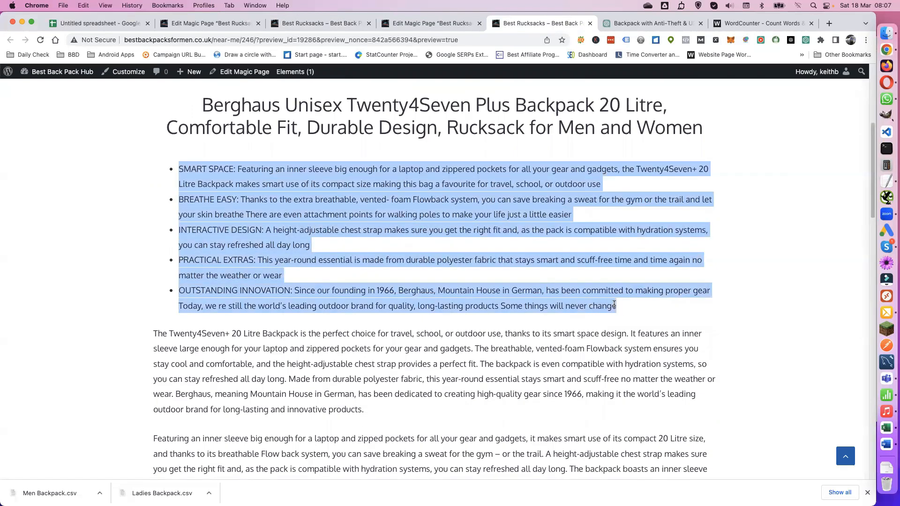
scroll(609, 304, "down", 3)
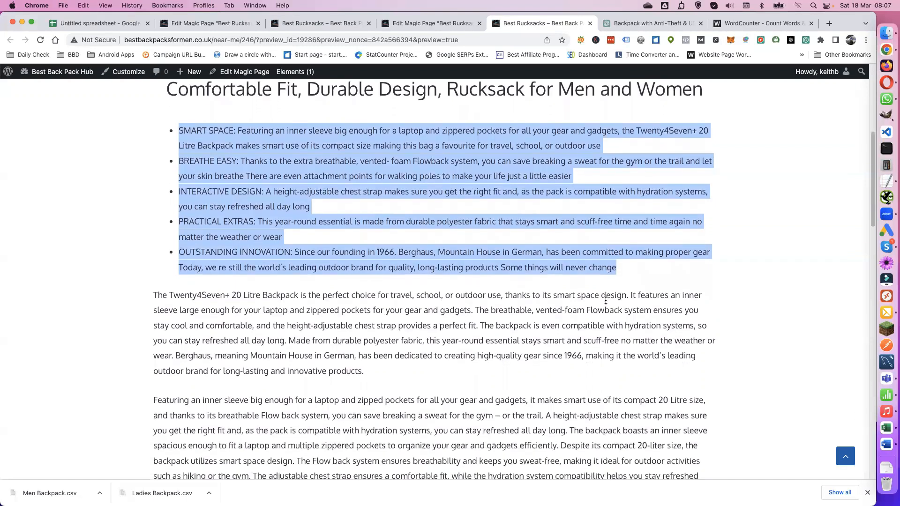
left_click_drag(154, 268, 394, 344)
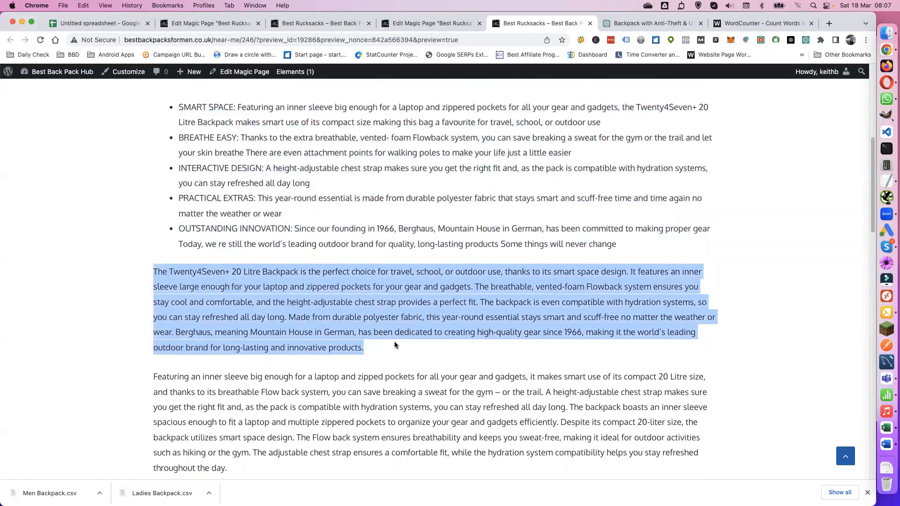
scroll(246, 295, "down", 3)
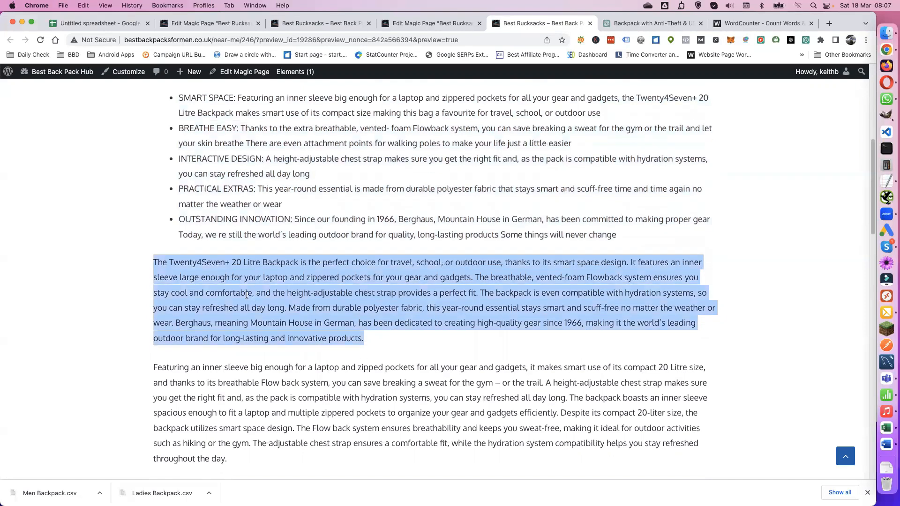
scroll(225, 294, "down", 2)
left_click(152, 265)
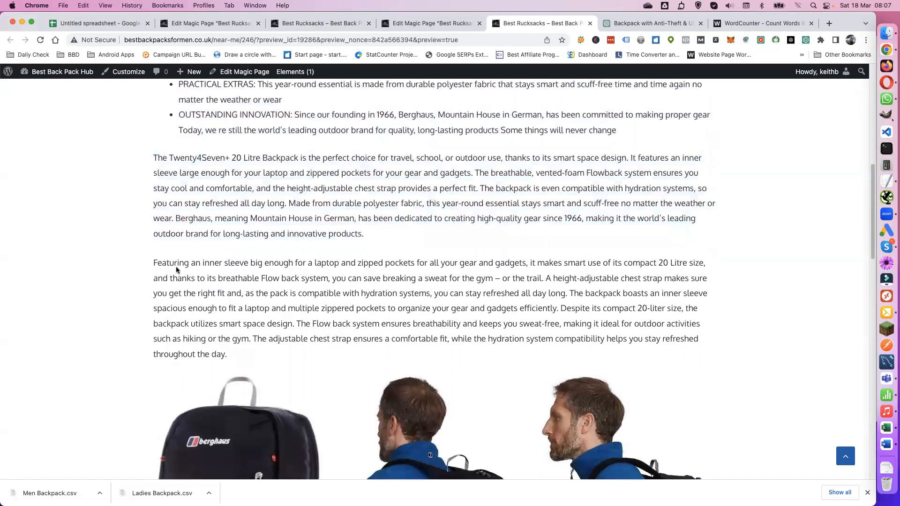
scroll(176, 267, "up", 1)
scroll(175, 268, "up", 5)
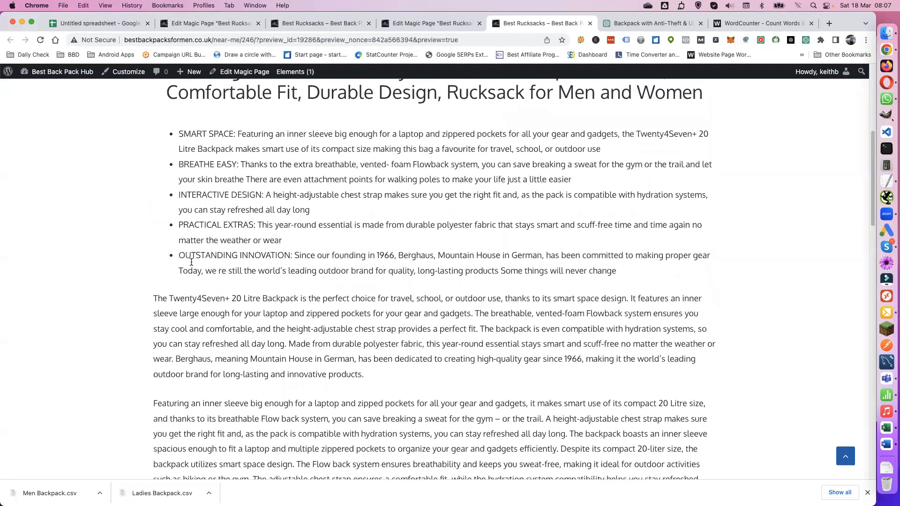
scroll(190, 261, "down", 3)
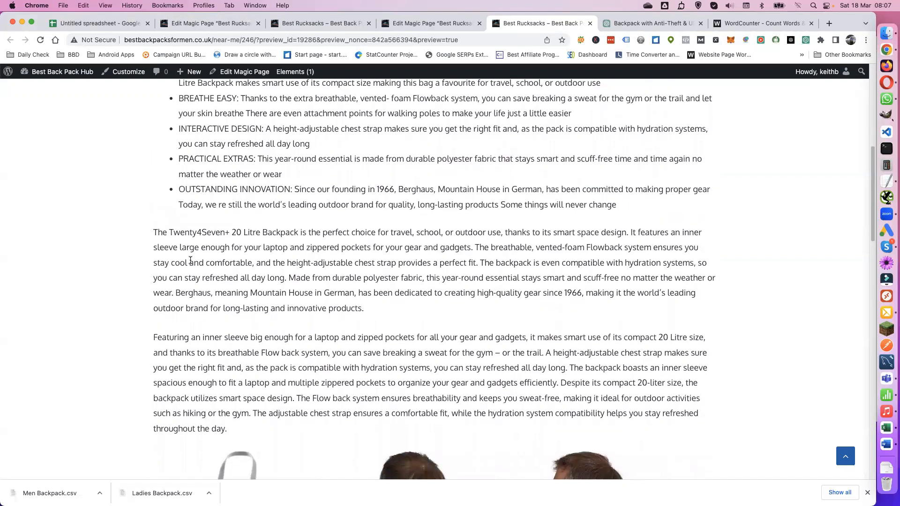
scroll(189, 261, "down", 3)
scroll(188, 262, "up", 4)
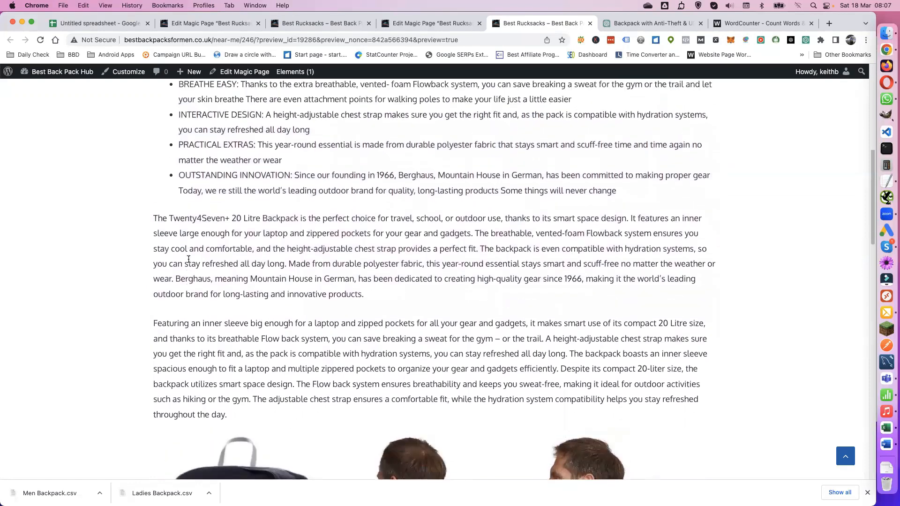
scroll(187, 261, "up", 3)
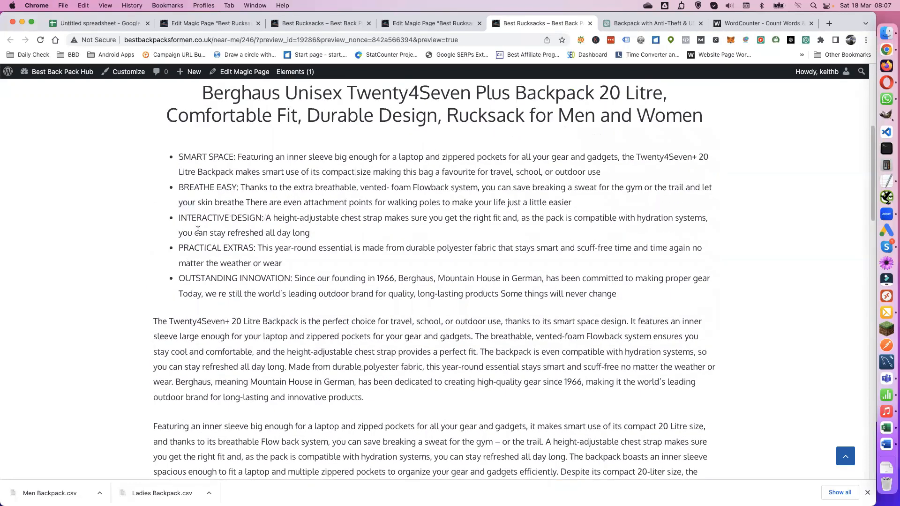
Step: In the men's Magic Page template, insert an "AI About" heading between the [meta_about_this_item] and [meta_ai_about] blocks
left_click(408, 23)
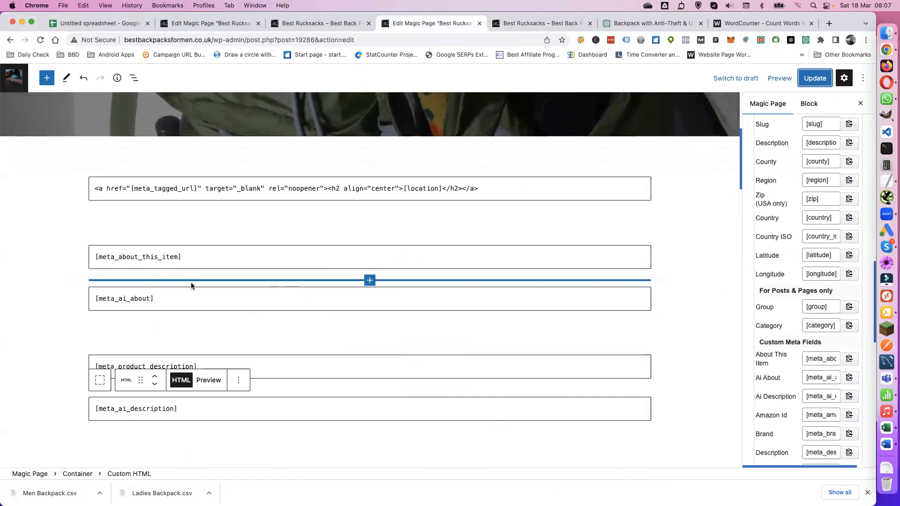
left_click(369, 281)
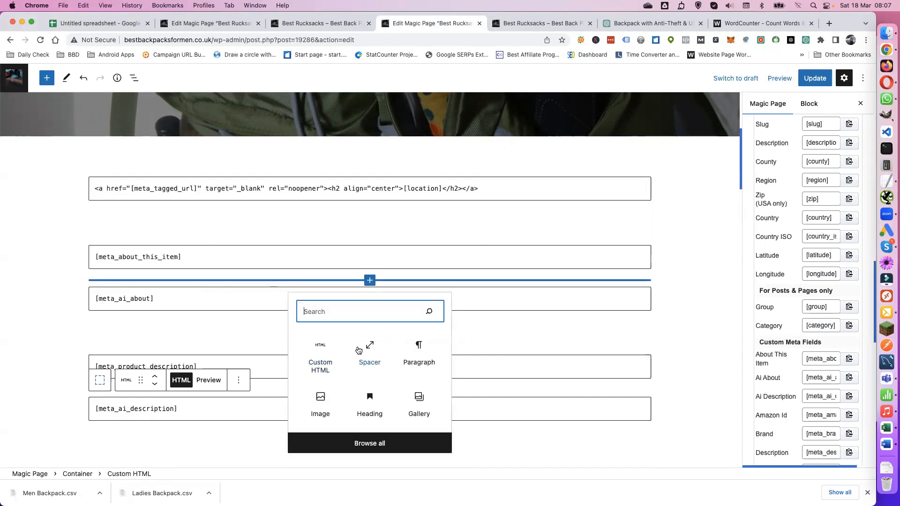
left_click(371, 403)
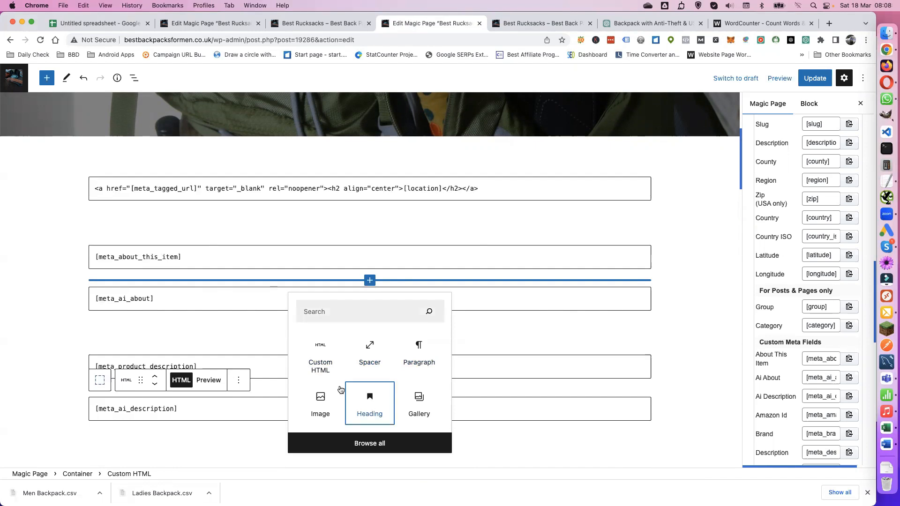
left_click(368, 397)
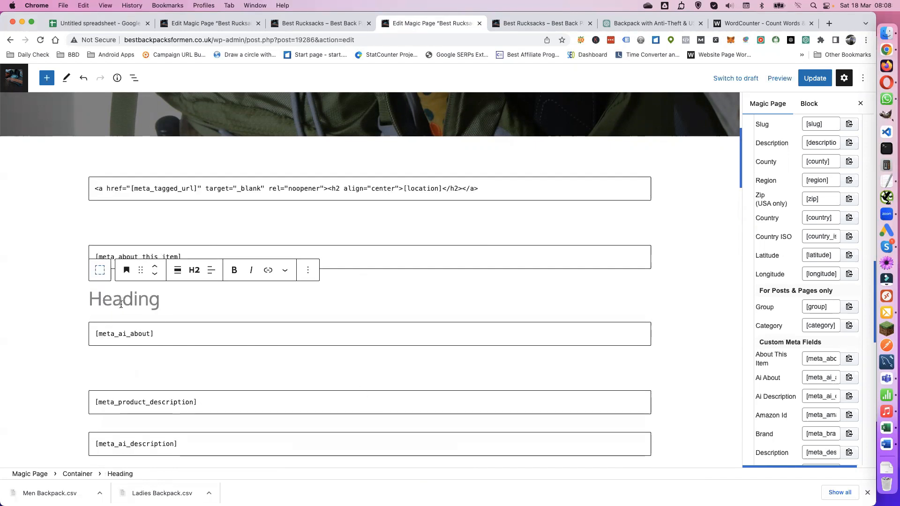
type("AI")
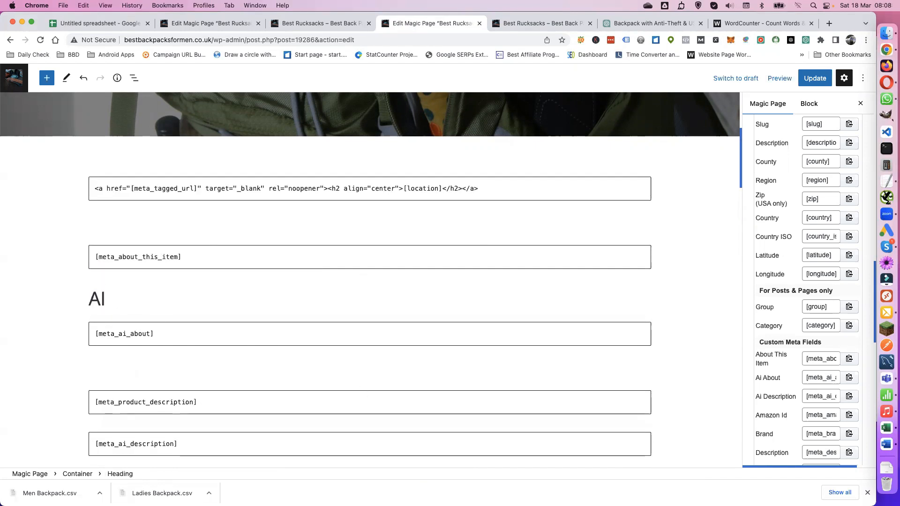
type(" About")
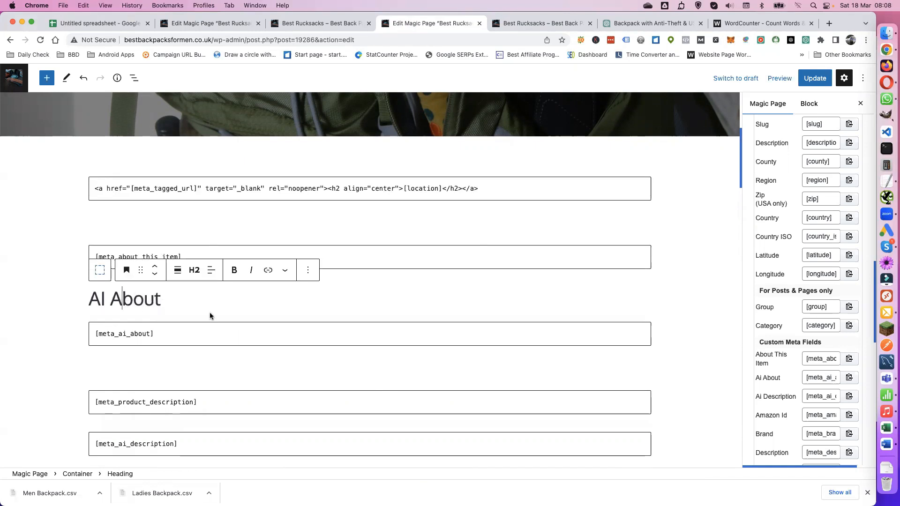
Step: Duplicate the AI About heading and move the copy down to sit directly above the [meta_ai_description] block
left_click(308, 270)
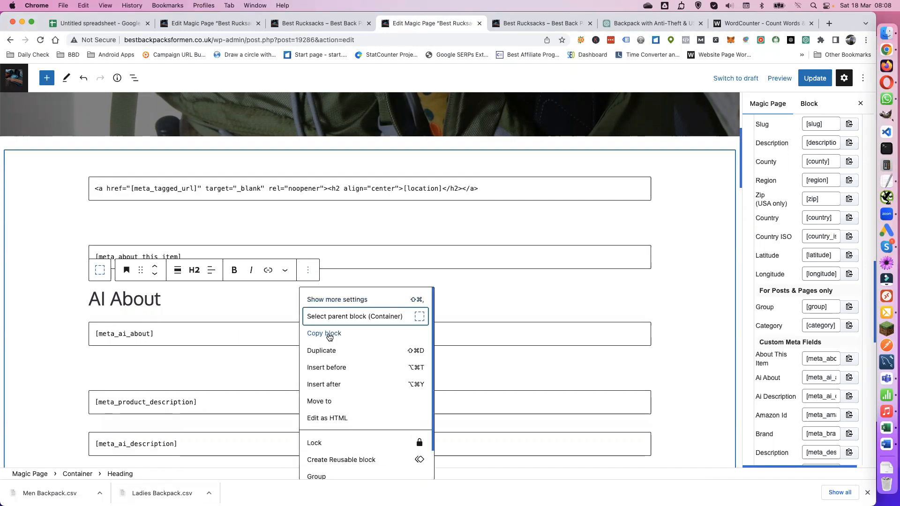
left_click(327, 351)
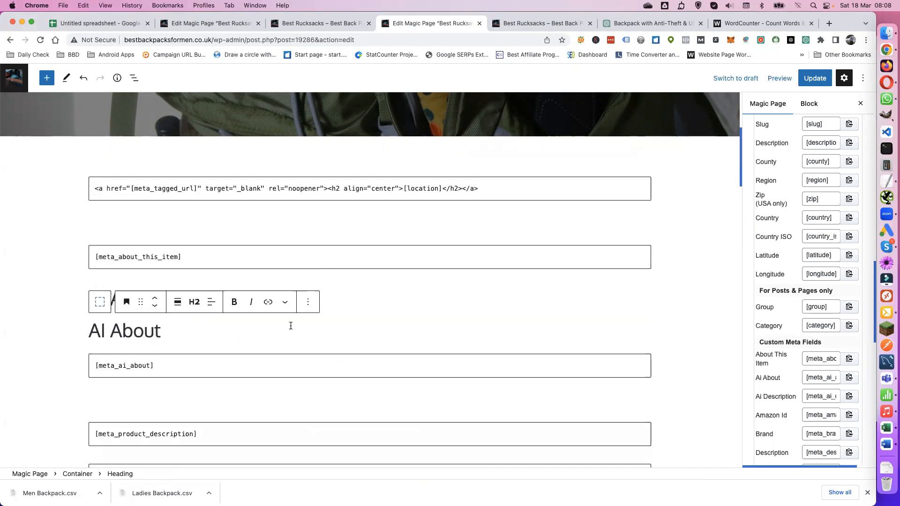
left_click(155, 306)
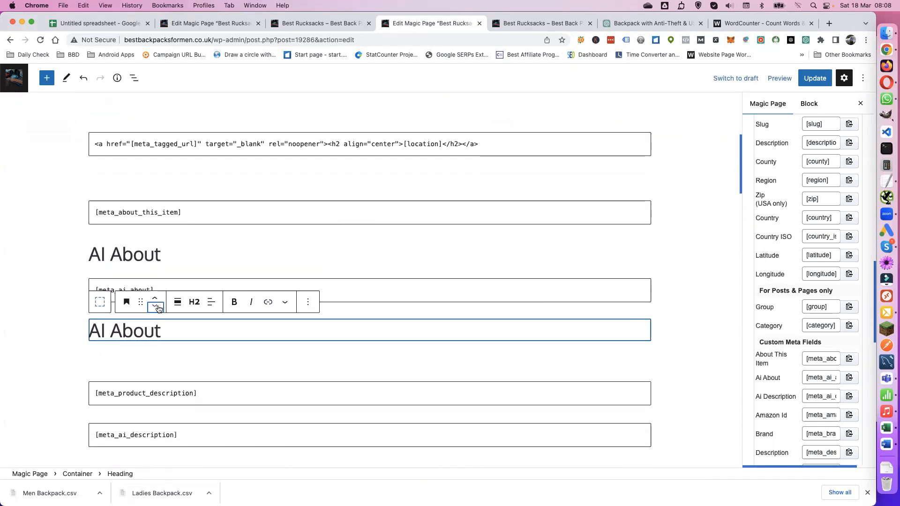
left_click(158, 307)
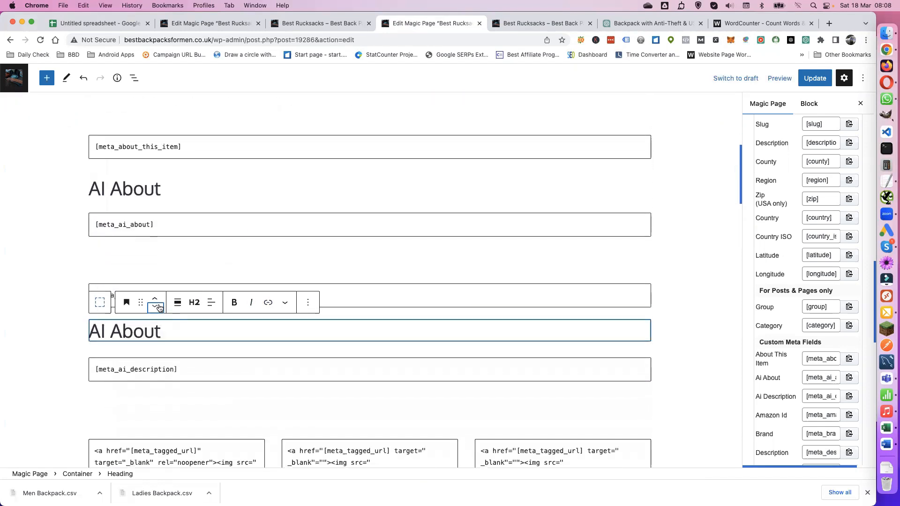
Step: Change the duplicated heading's text to "AI Description" and update the page
triple_click(154, 327)
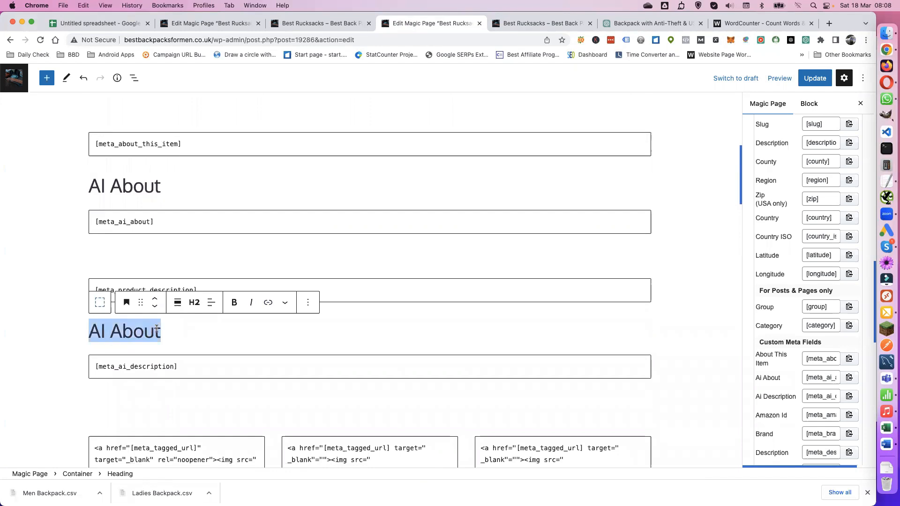
double_click(134, 326)
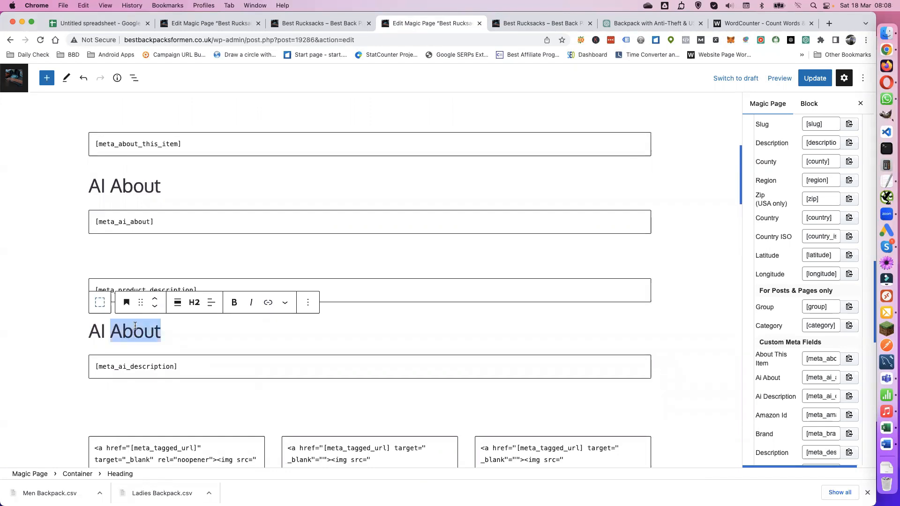
type("Description")
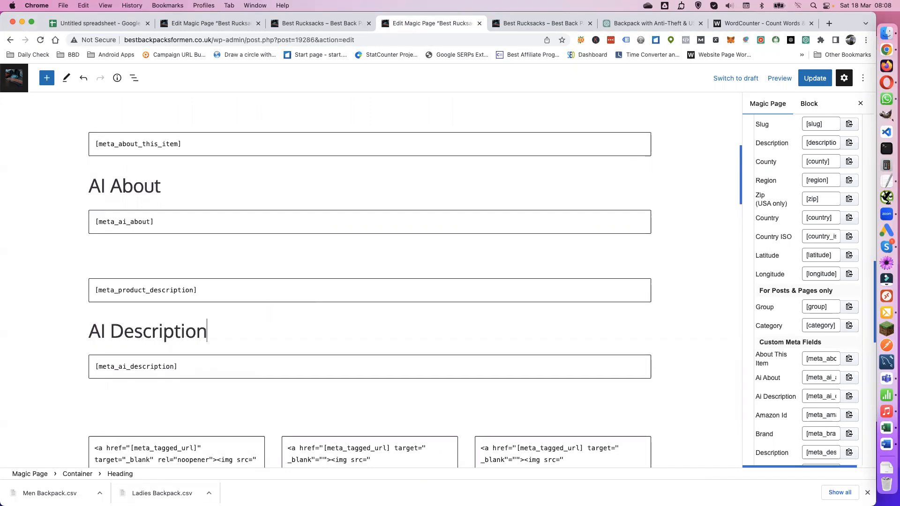
left_click(211, 290)
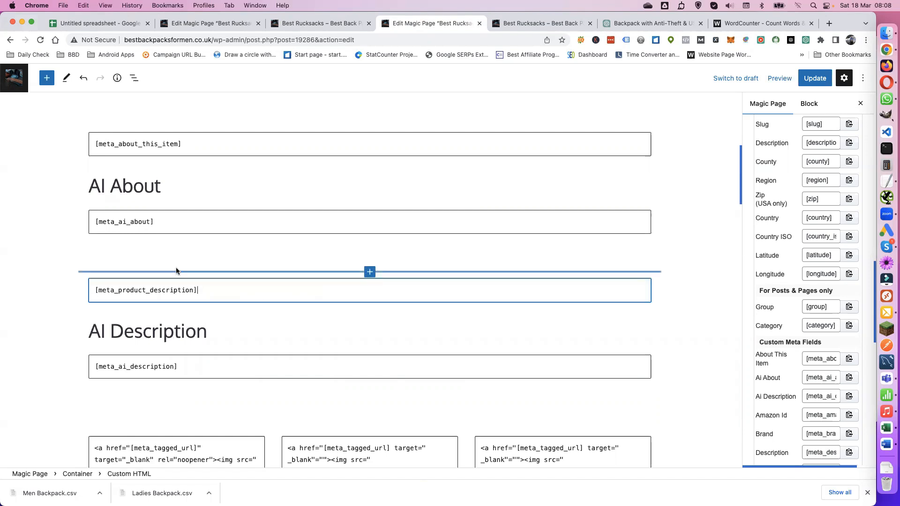
left_click(815, 79)
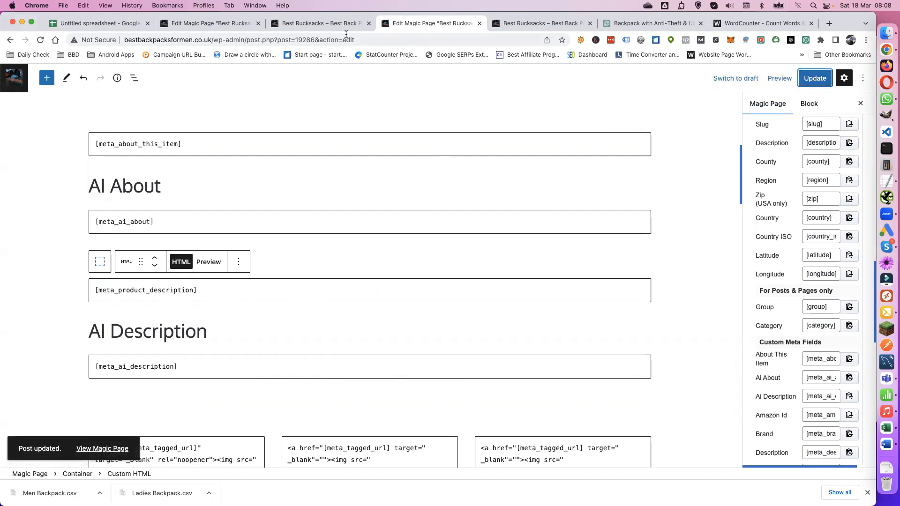
Step: Reload the men's Best Rucksacks preview and examine the placement of the AI About and AI Description headings
key("ctrl+Tab")
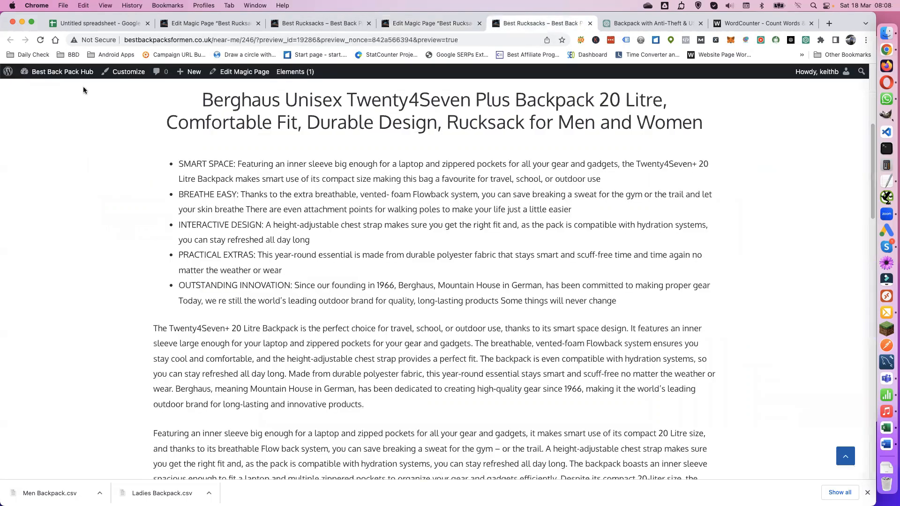
left_click(40, 40)
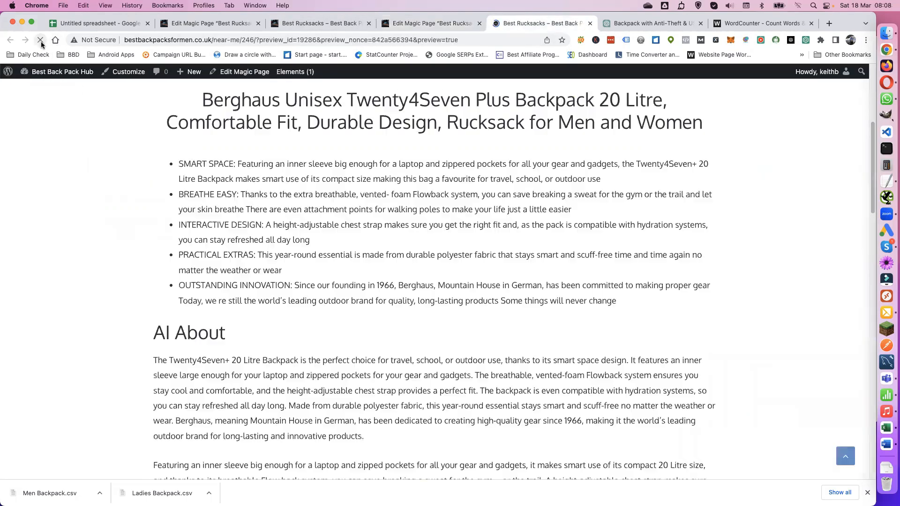
scroll(253, 324, "down", 5)
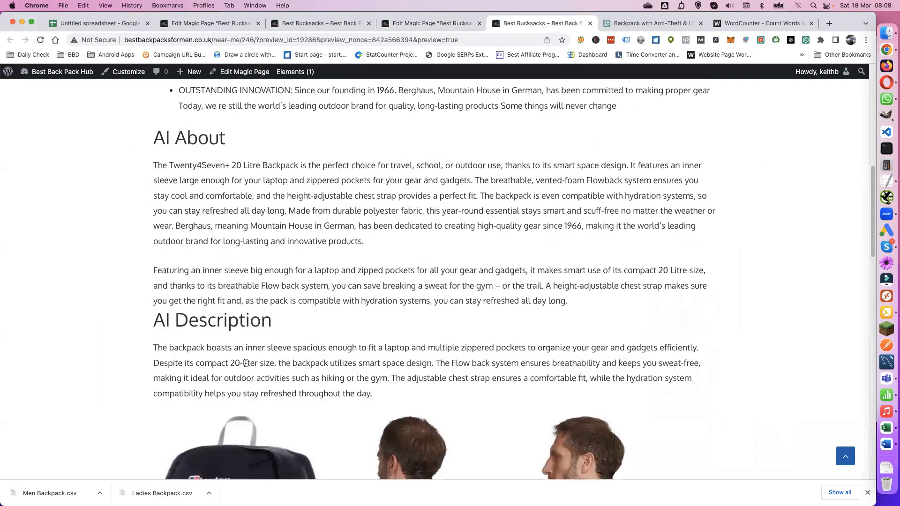
scroll(273, 355, "down", 1)
scroll(274, 357, "down", 1)
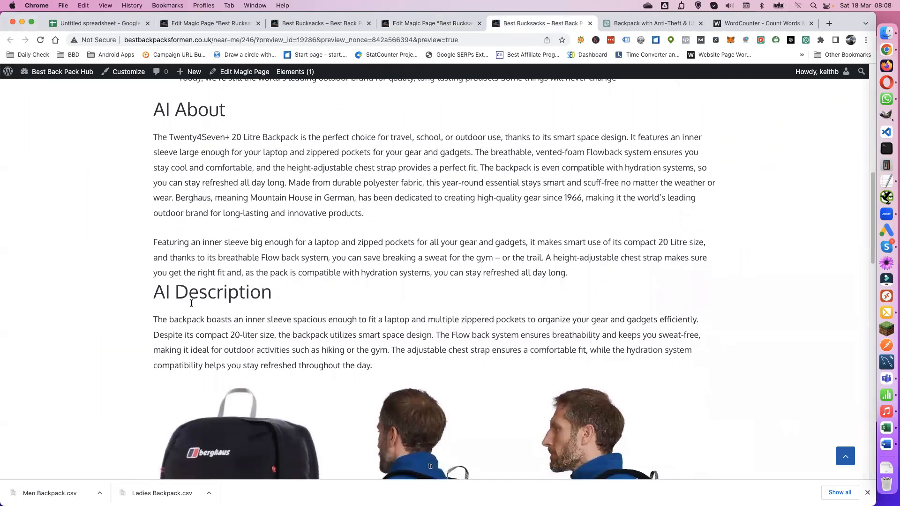
scroll(192, 306, "up", 5)
scroll(192, 307, "up", 6)
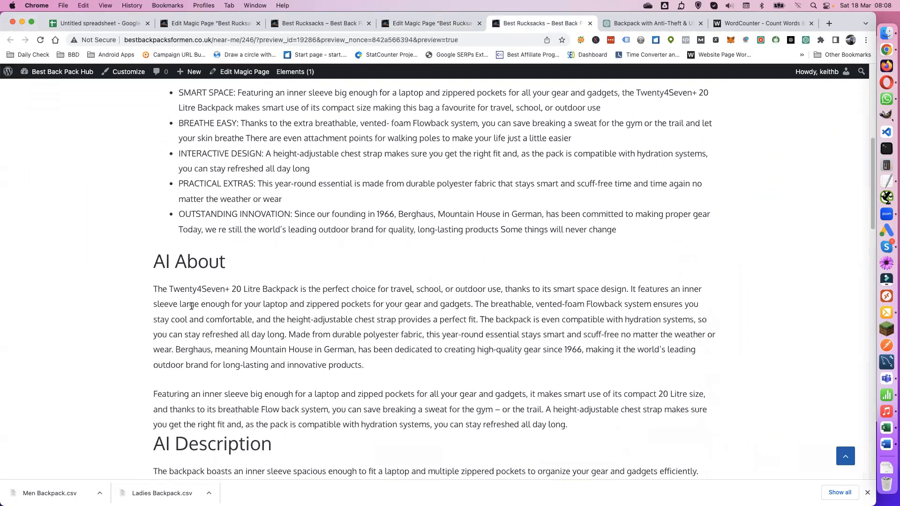
scroll(191, 306, "up", 2)
scroll(191, 306, "up", 5)
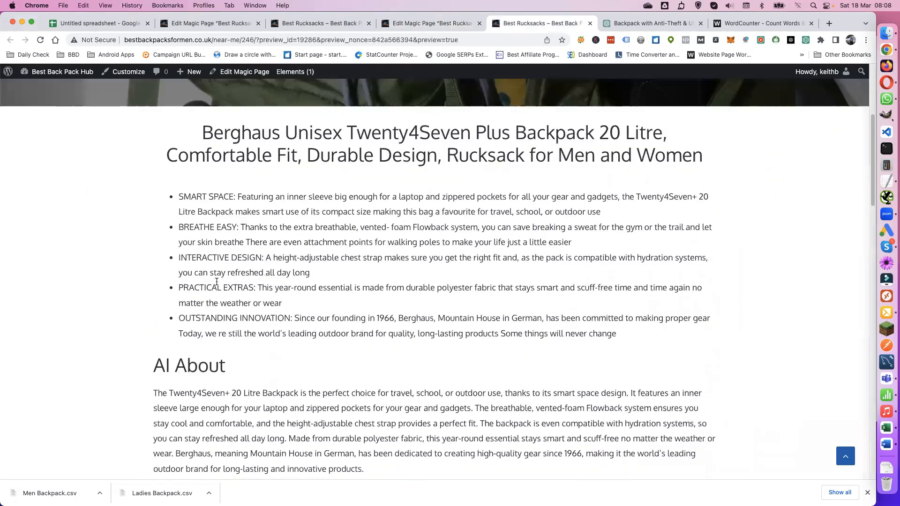
Step: Compare the original feature list with the AI About paragraph, and review the AI Description section above the product images
left_click_drag(179, 195, 617, 334)
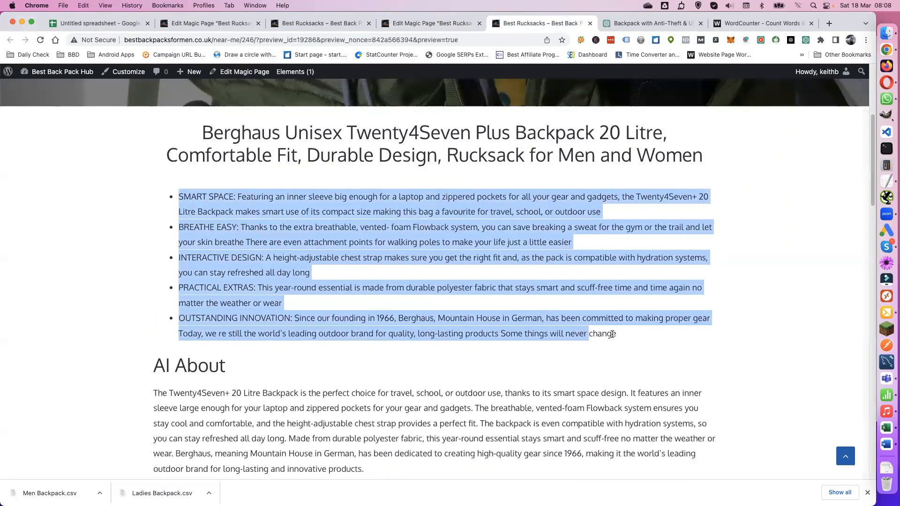
scroll(158, 347, "down", 4)
scroll(159, 347, "down", 1)
left_click_drag(154, 324, 388, 396)
scroll(388, 396, "down", 5)
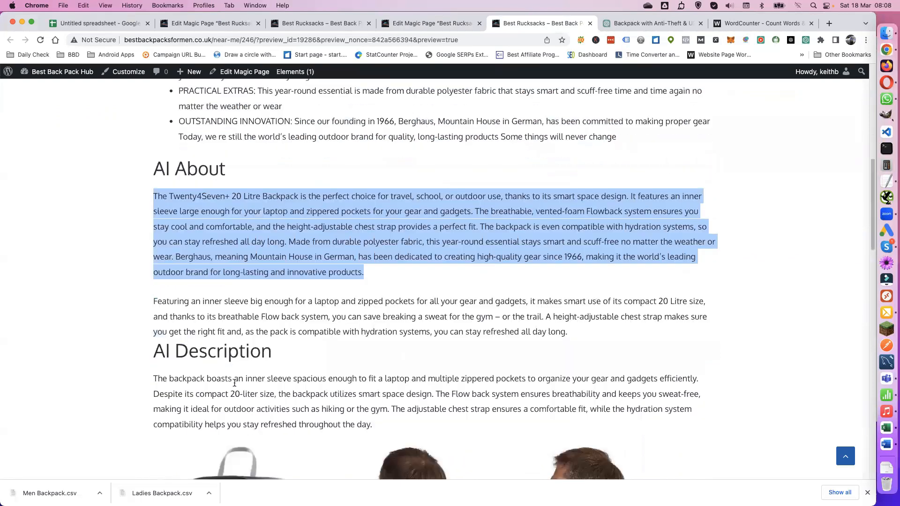
scroll(227, 380, "down", 8)
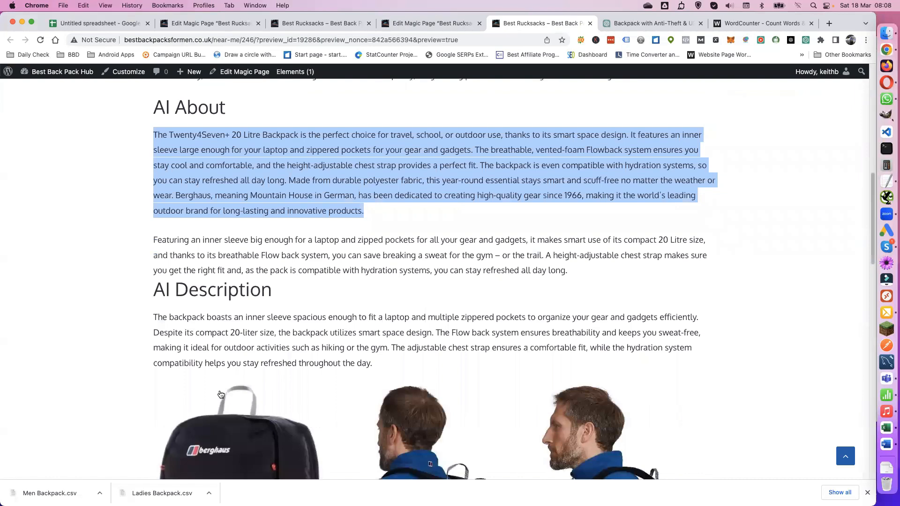
scroll(226, 386, "down", 5)
scroll(203, 365, "up", 5)
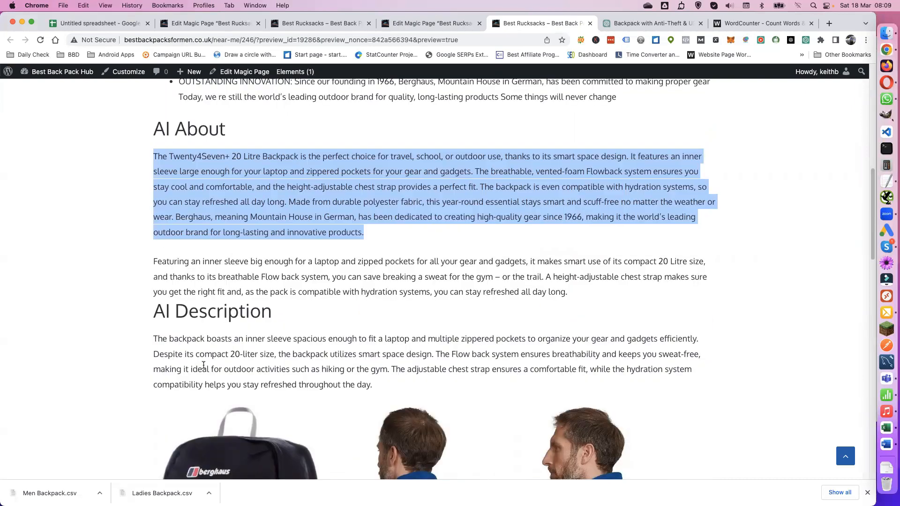